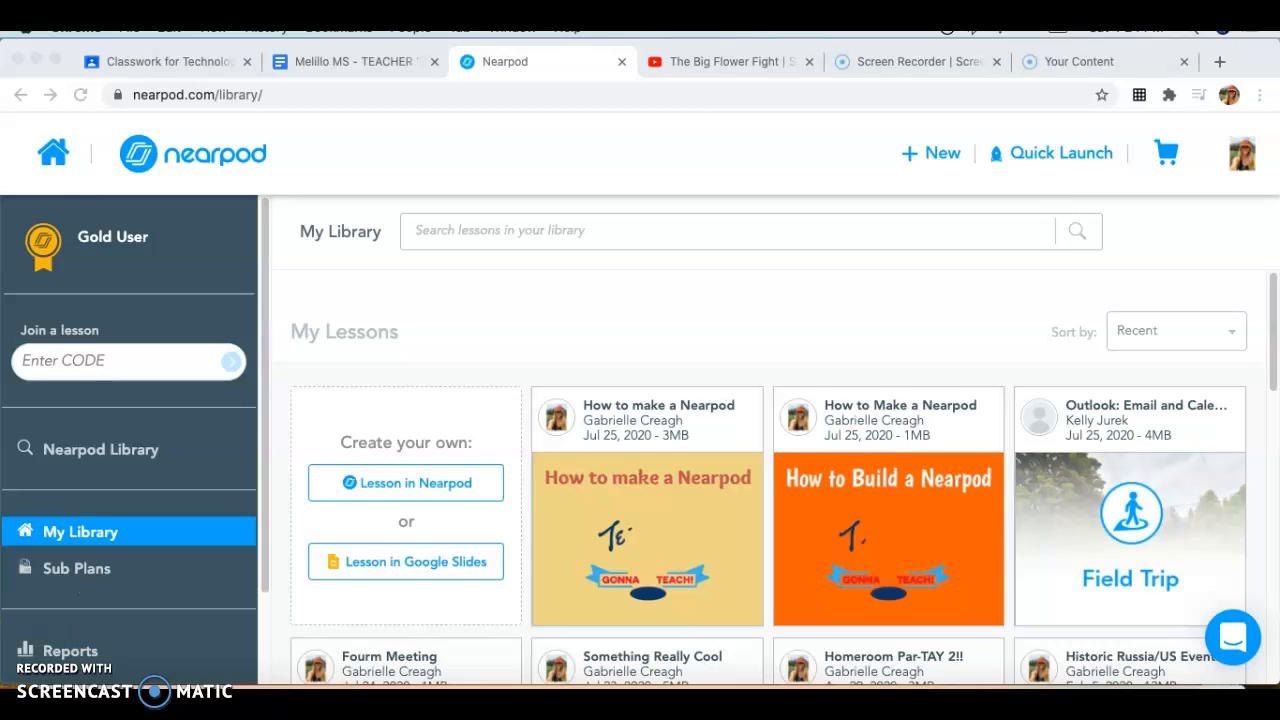
Look through the existing lessons in My Library
{"action": "left_click", "coordinate": [50, 160]}
{"action": "left_click", "coordinate": [60, 162]}
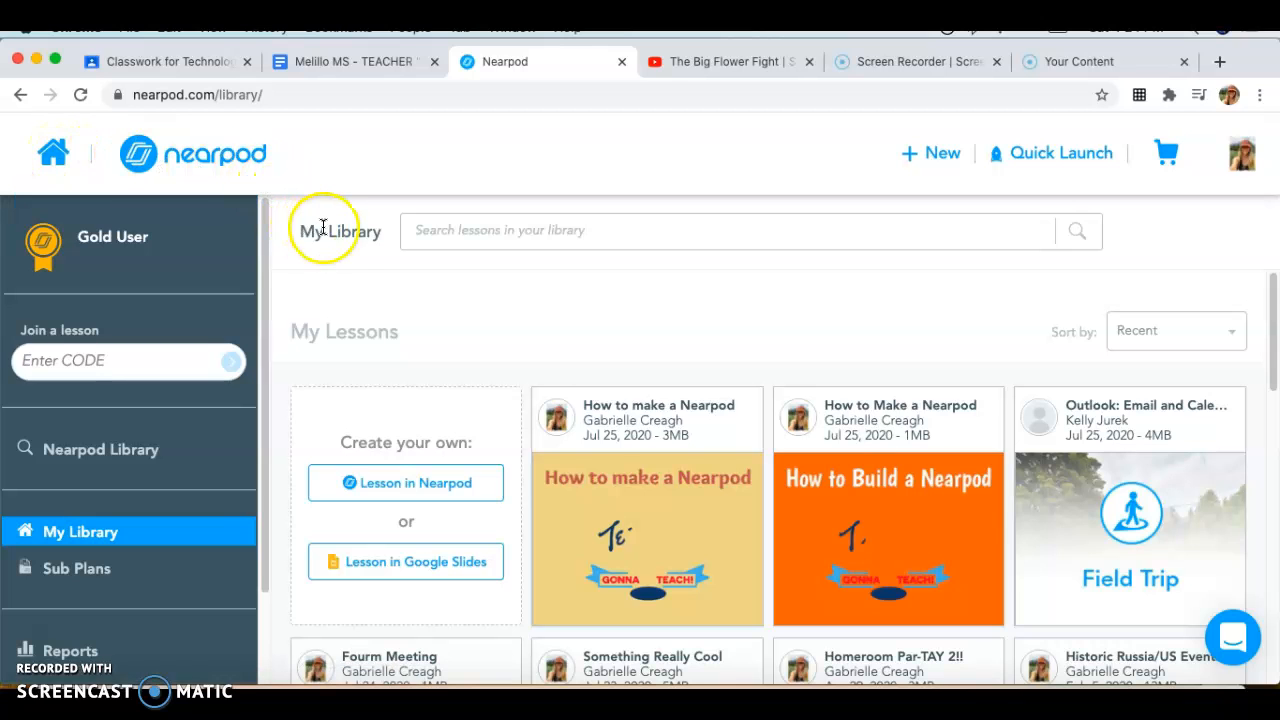
{"action": "scroll", "coordinate": [480, 483], "scroll_direction": "down", "scroll_amount": 2}
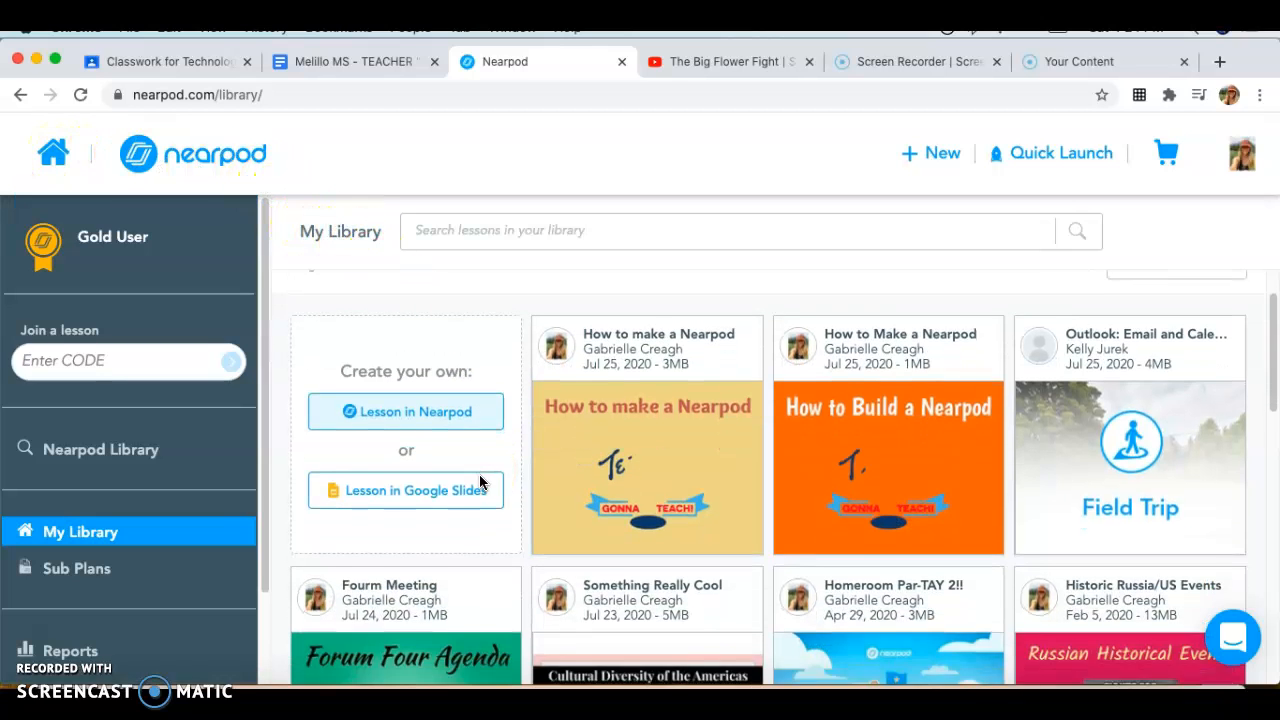
{"action": "scroll", "coordinate": [480, 483], "scroll_direction": "up", "scroll_amount": 1}
{"action": "scroll", "coordinate": [480, 483], "scroll_direction": "down", "scroll_amount": 4}
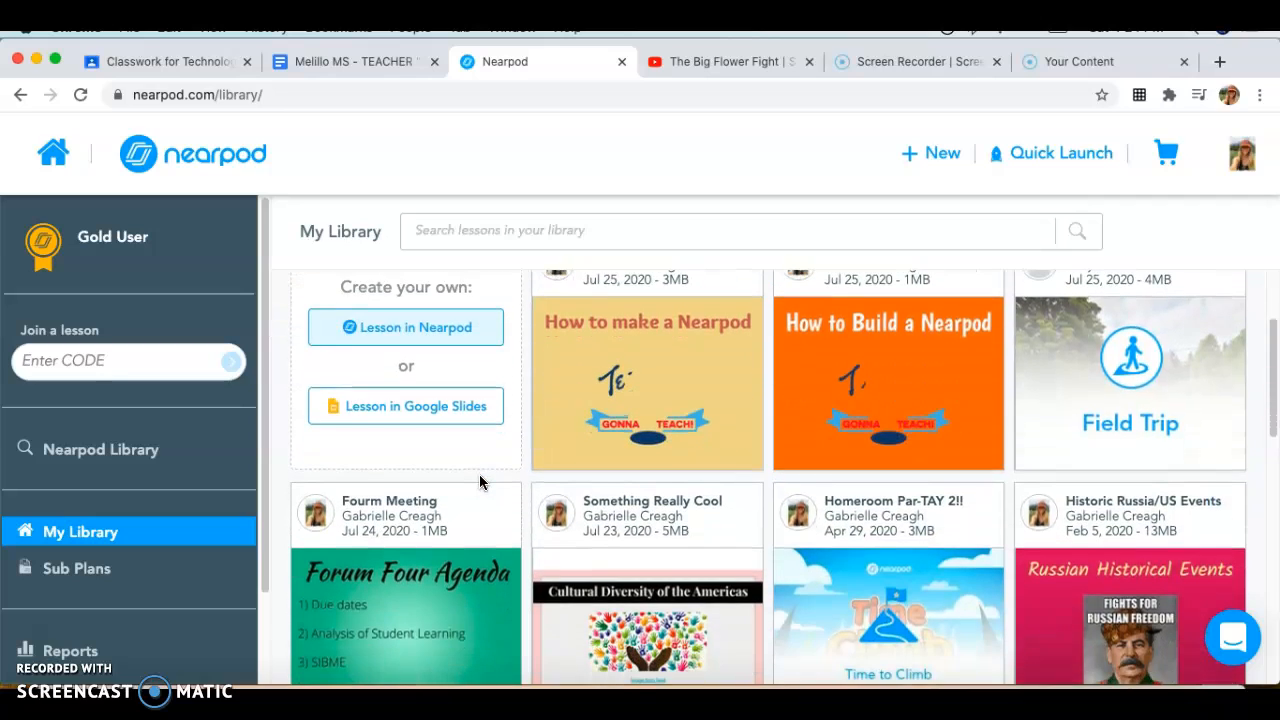
{"action": "scroll", "coordinate": [479, 482], "scroll_direction": "down", "scroll_amount": 3}
{"action": "scroll", "coordinate": [479, 482], "scroll_direction": "up", "scroll_amount": 2}
{"action": "scroll", "coordinate": [479, 482], "scroll_direction": "down", "scroll_amount": 2}
{"action": "scroll", "coordinate": [479, 482], "scroll_direction": "down", "scroll_amount": 2}
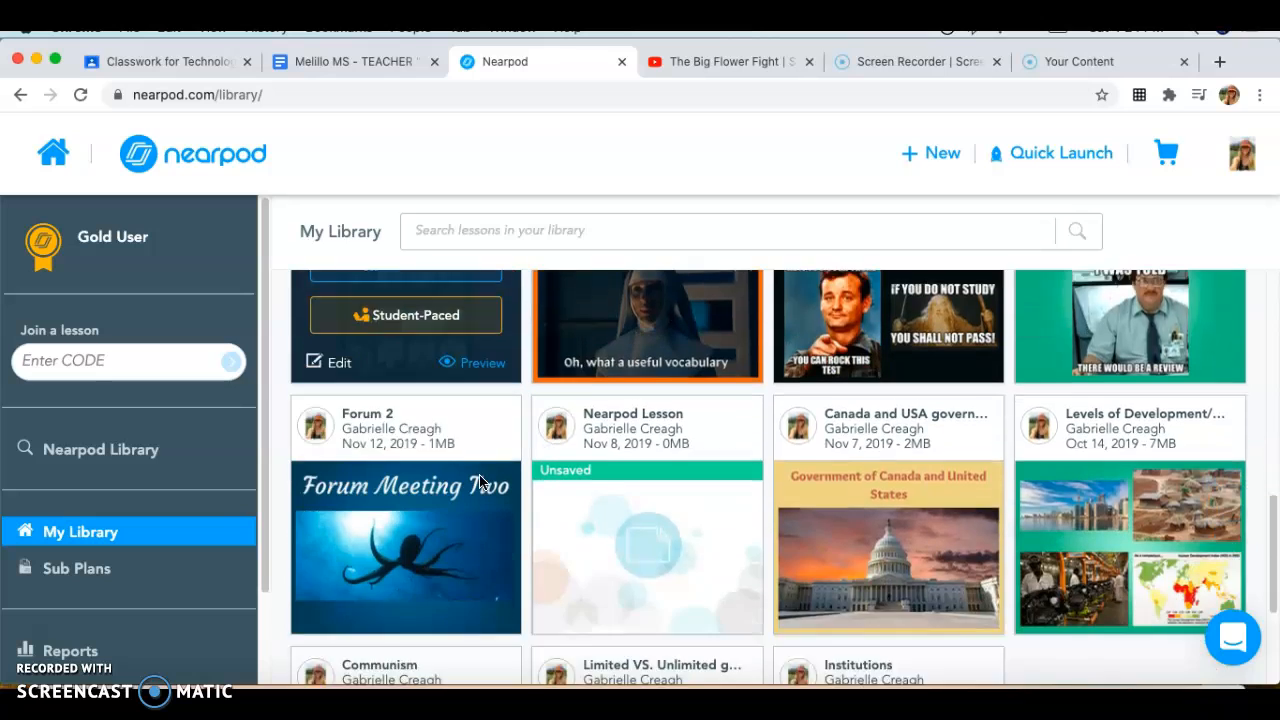
{"action": "scroll", "coordinate": [479, 482], "scroll_direction": "up", "scroll_amount": 7}
{"action": "scroll", "coordinate": [480, 483], "scroll_direction": "up", "scroll_amount": 1}
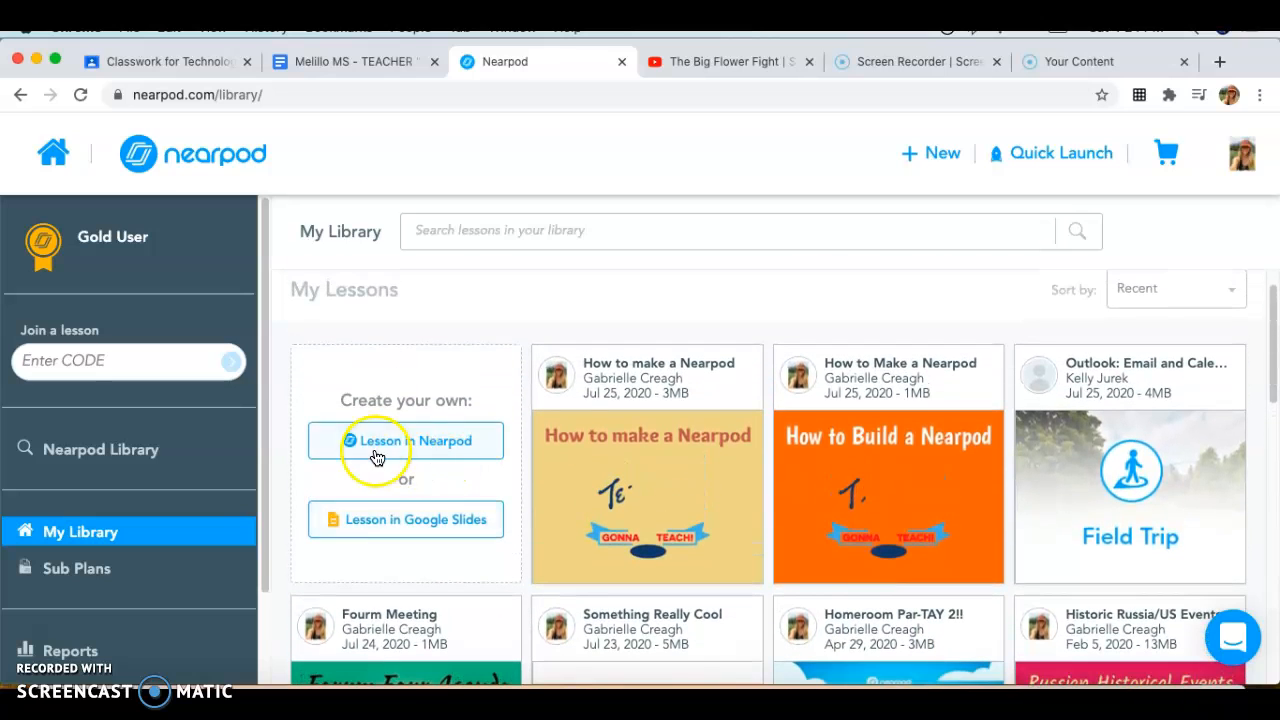
Create a new Nearpod lesson and title it "Creating a Nearpod"
{"action": "left_click", "coordinate": [412, 442]}
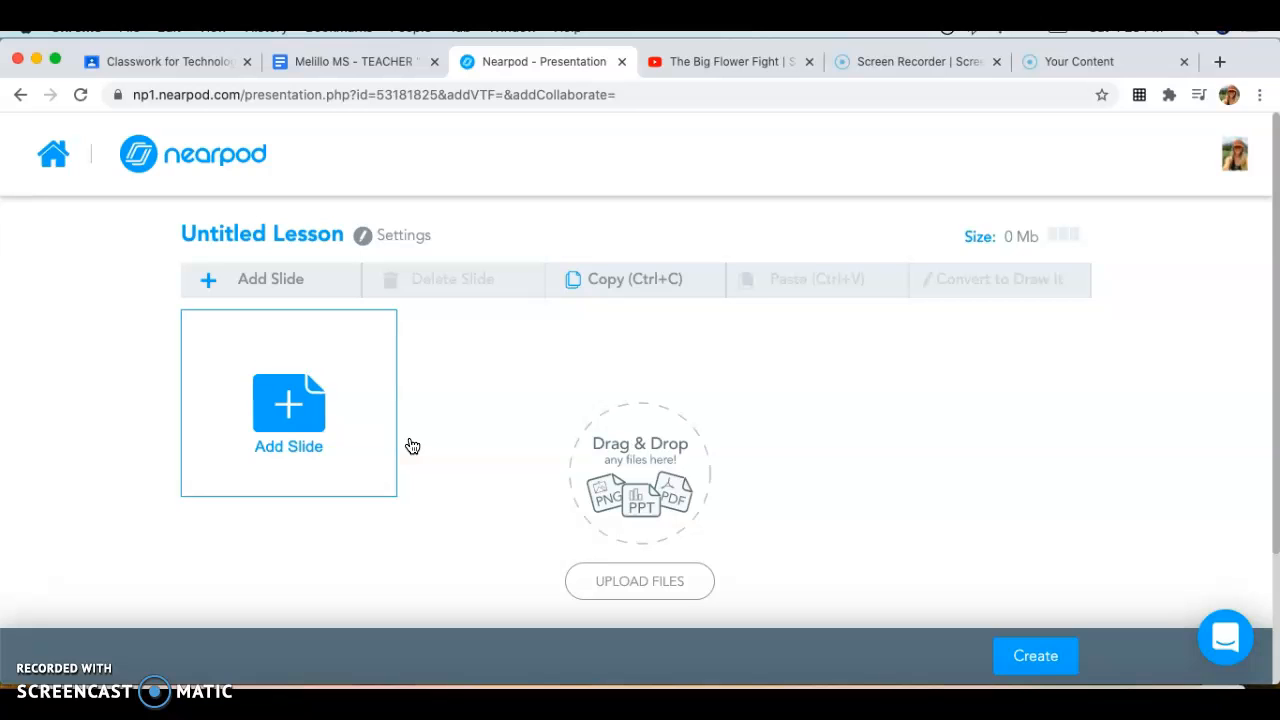
{"action": "left_click", "coordinate": [275, 232]}
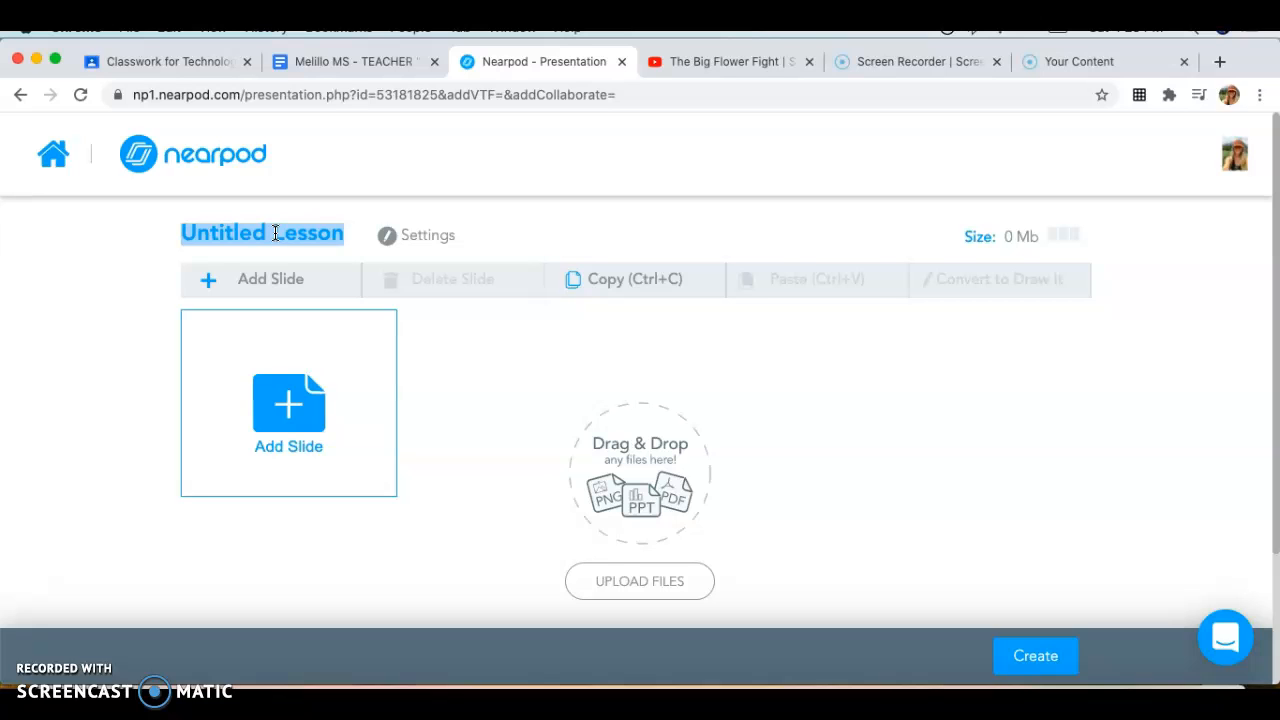
{"action": "type", "text": "Creating"}
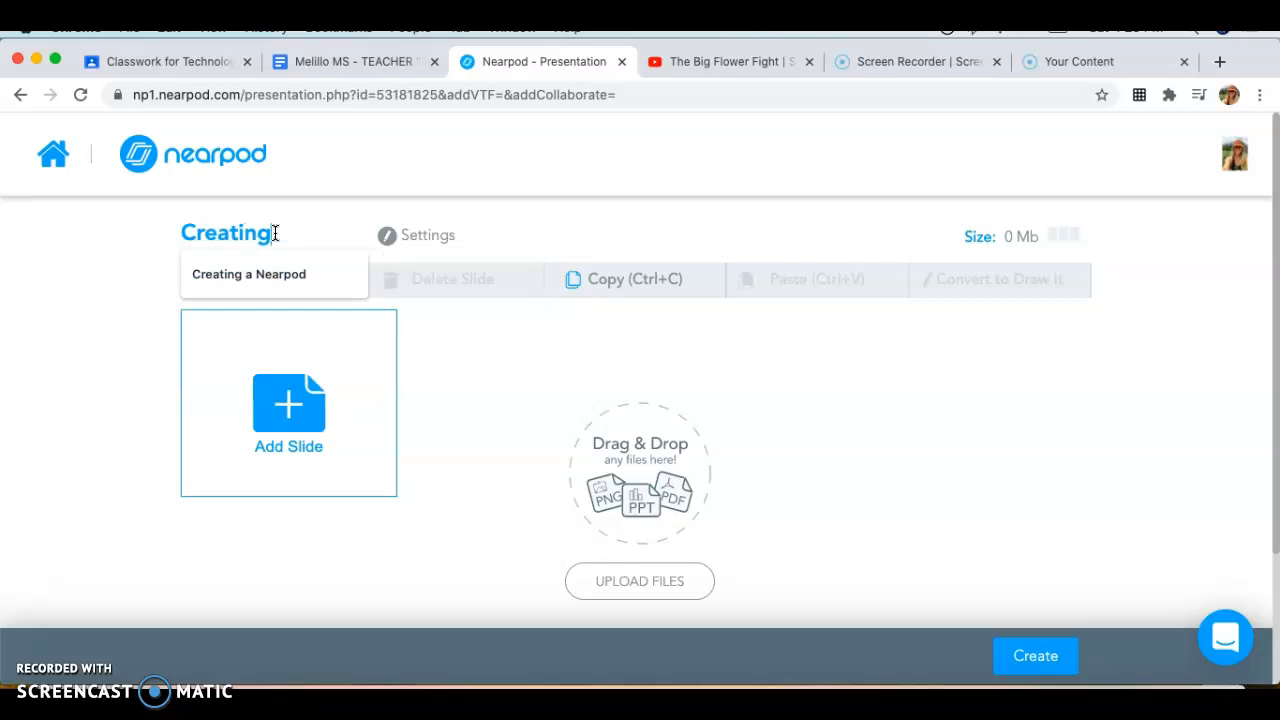
{"action": "left_click", "coordinate": [286, 290]}
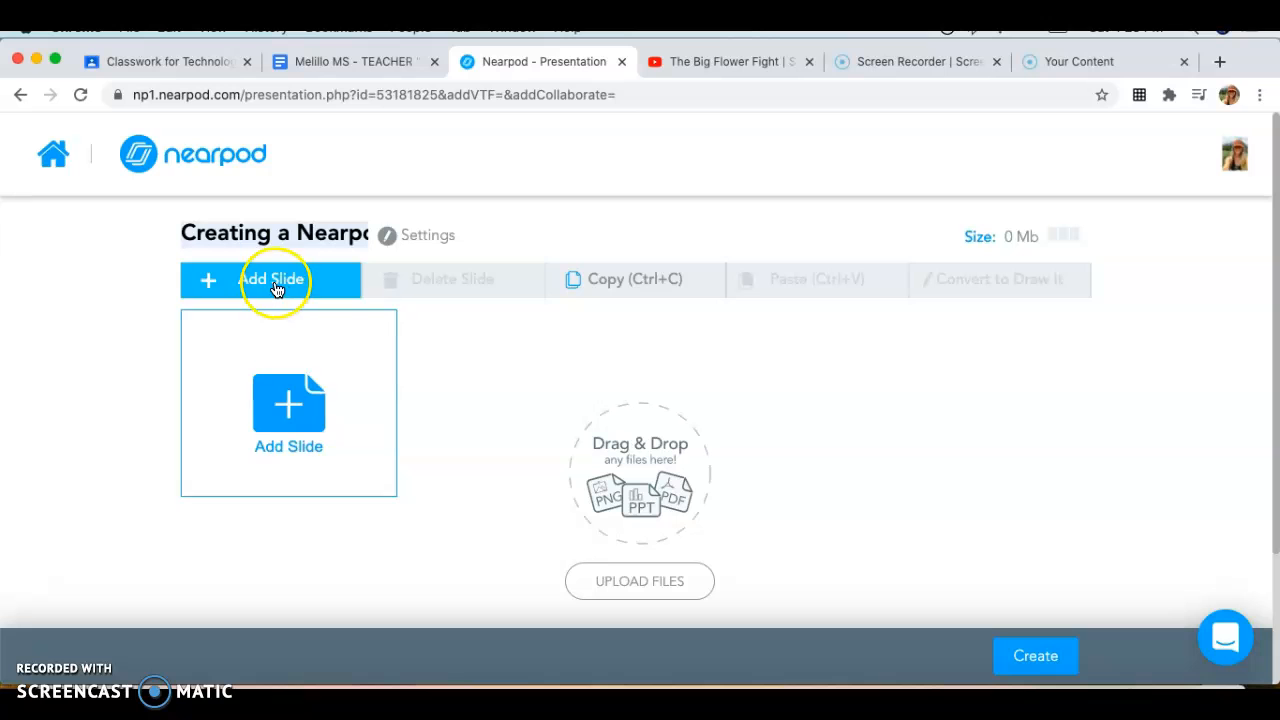
Add a content slide to the lesson and enter "Nearpod is AWESOME!" as its title
{"action": "left_click", "coordinate": [266, 408]}
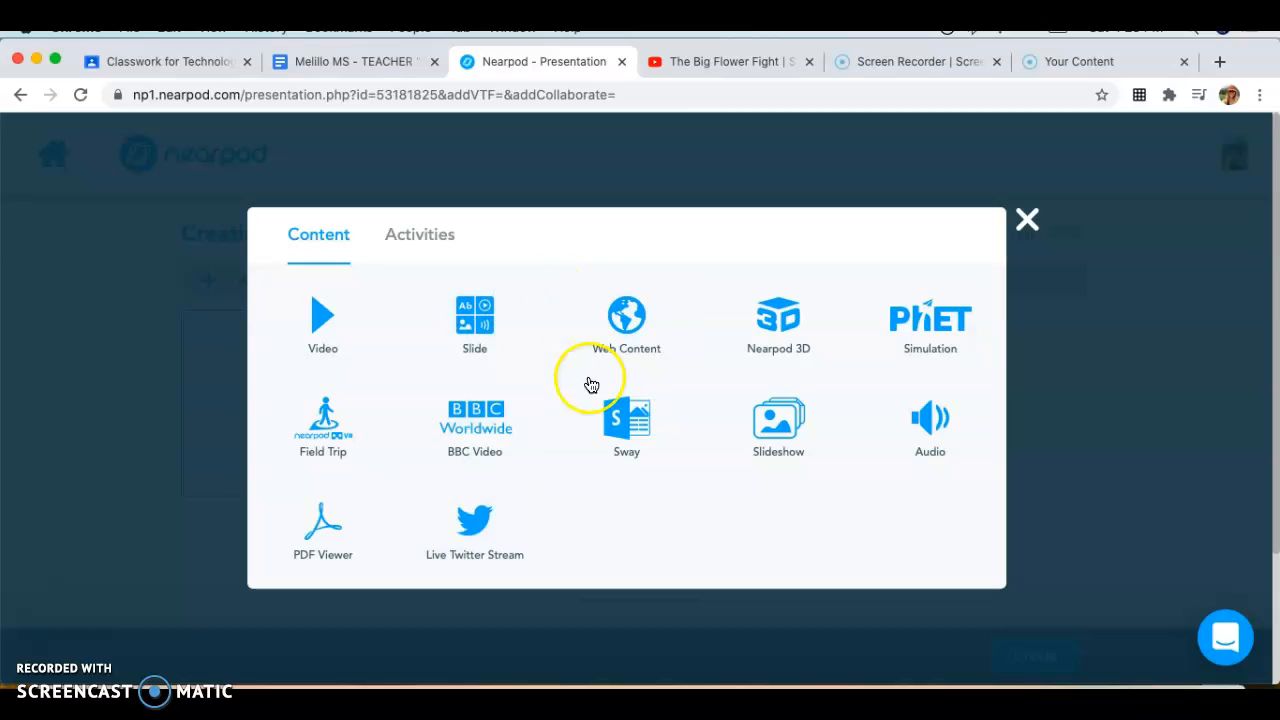
{"action": "left_click", "coordinate": [468, 326]}
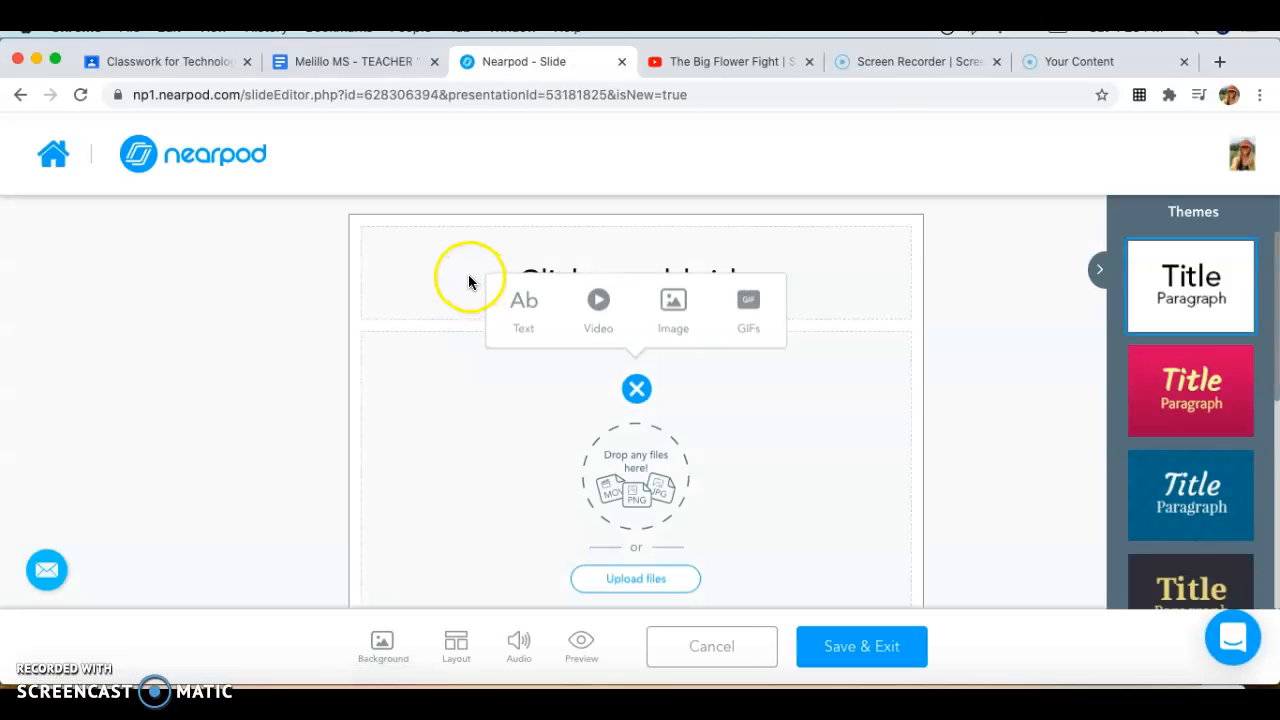
{"action": "left_click", "coordinate": [468, 276]}
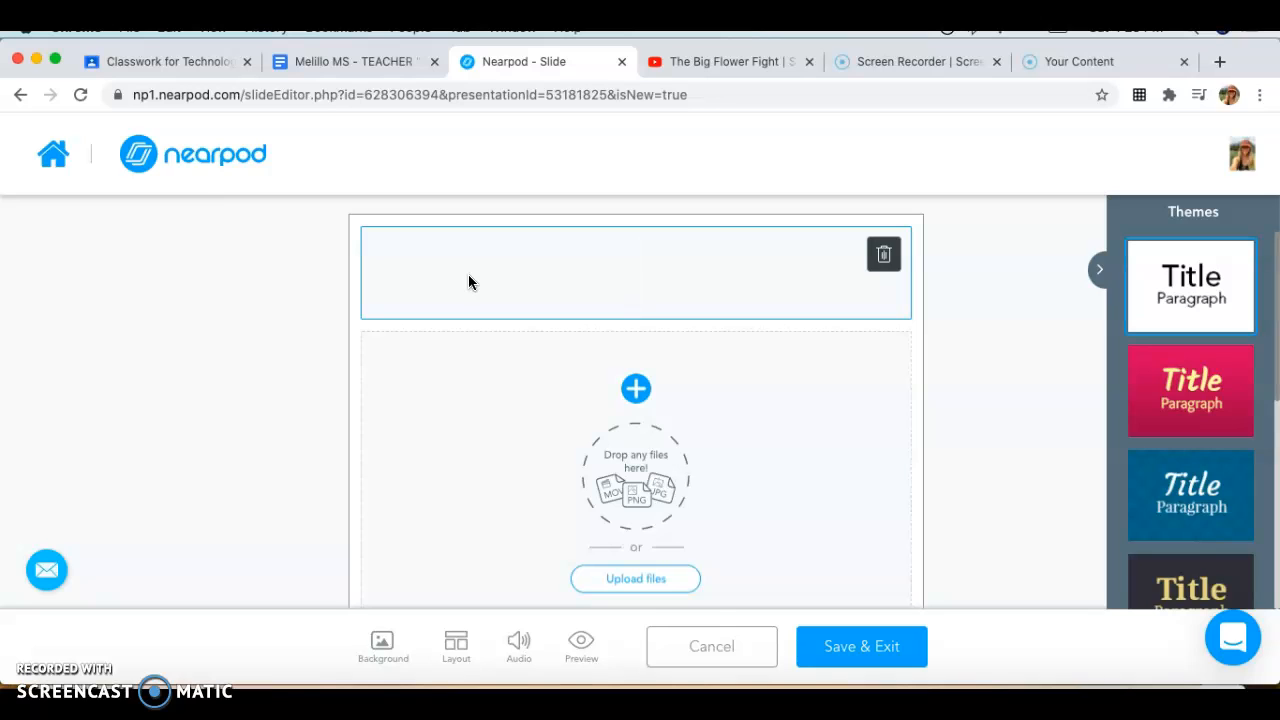
{"action": "type", "text": "Nearpod is AWESOME!"}
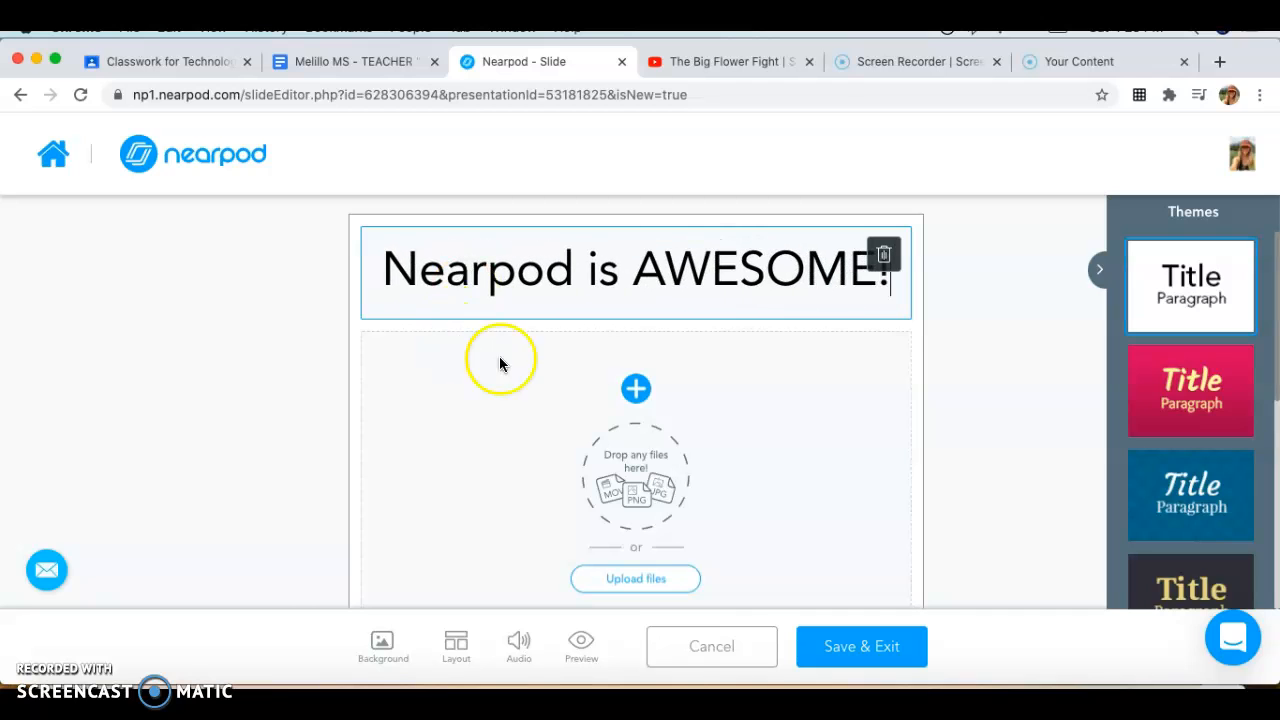
{"action": "left_click", "coordinate": [725, 397]}
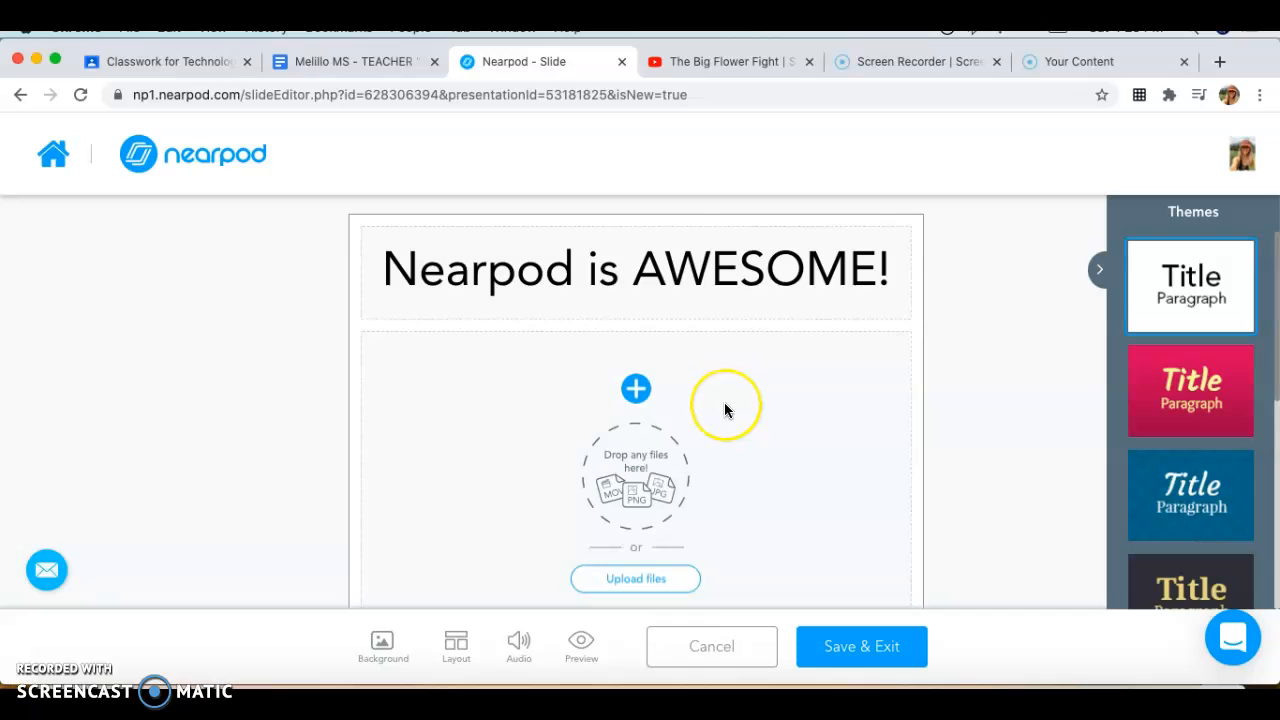
{"action": "scroll", "coordinate": [724, 404], "scroll_direction": "down", "scroll_amount": 1}
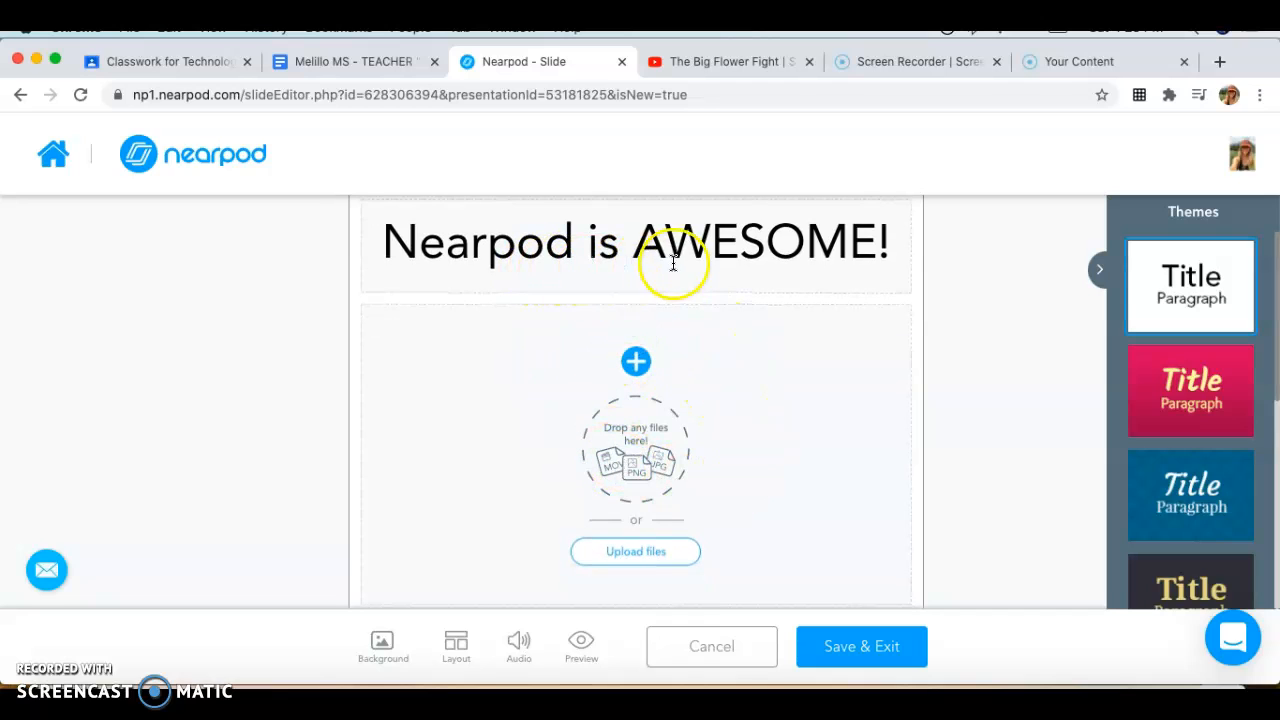
Search for "nEARPOD" GIFs and insert the "Teachers Gonna Teach!" one below the slide title
{"action": "left_click", "coordinate": [636, 364]}
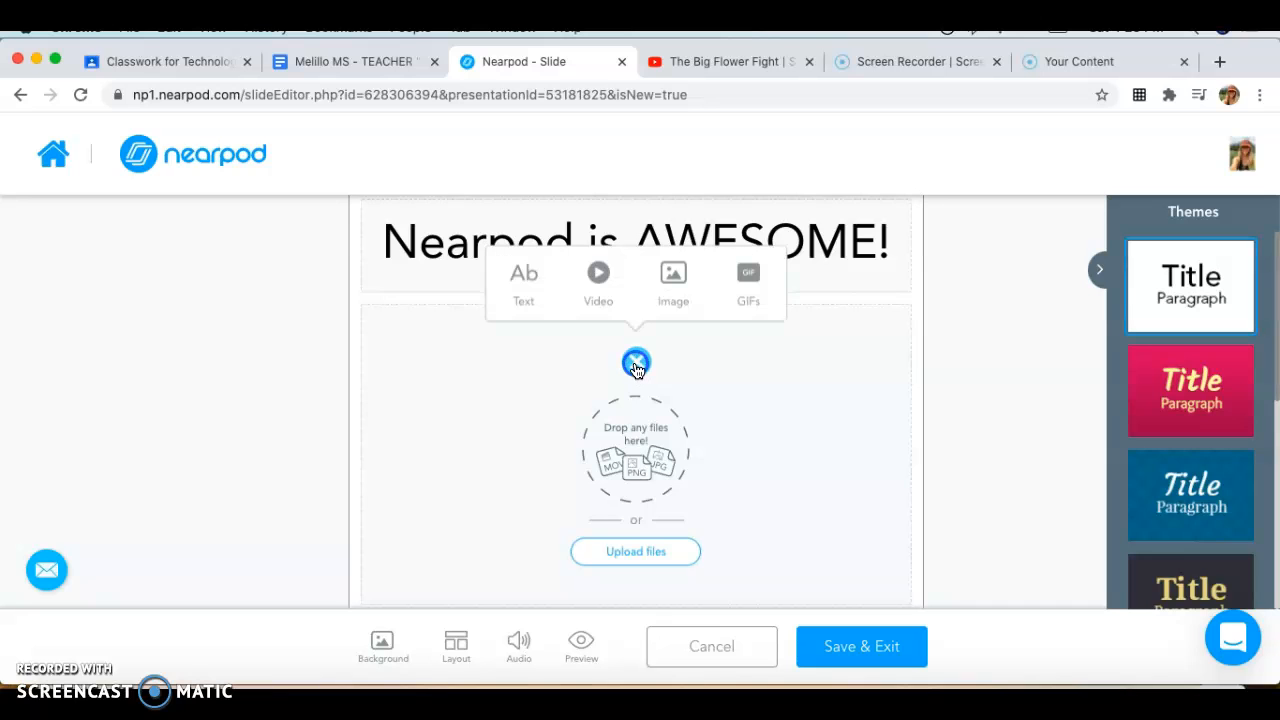
{"action": "left_click", "coordinate": [750, 278]}
{"action": "left_click", "coordinate": [717, 241]}
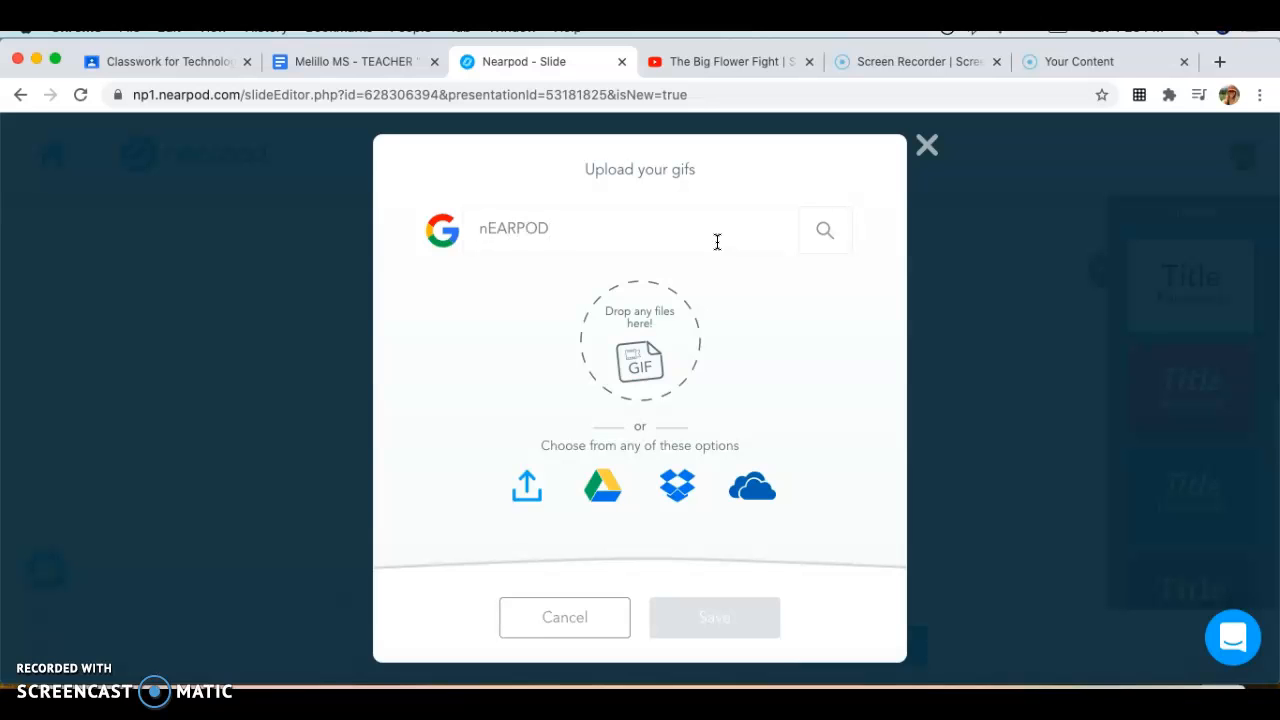
{"action": "key", "text": "Return"}
{"action": "left_click", "coordinate": [792, 436]}
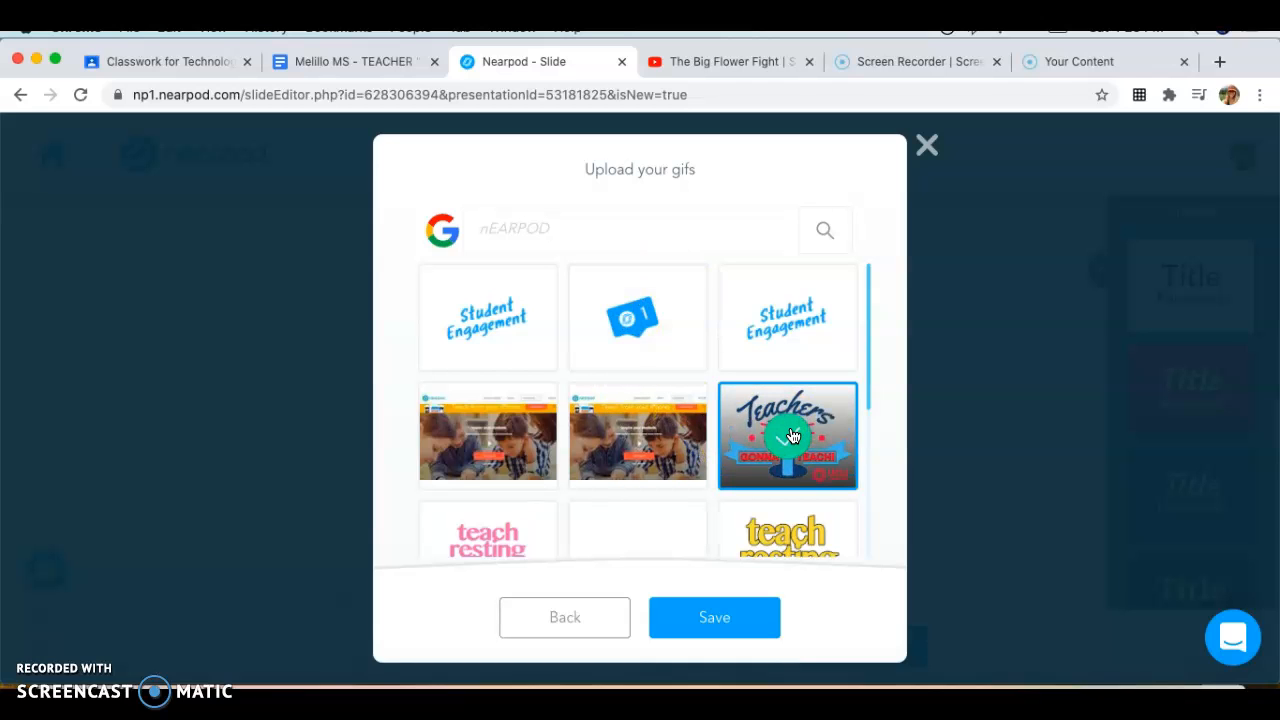
{"action": "left_click", "coordinate": [741, 621]}
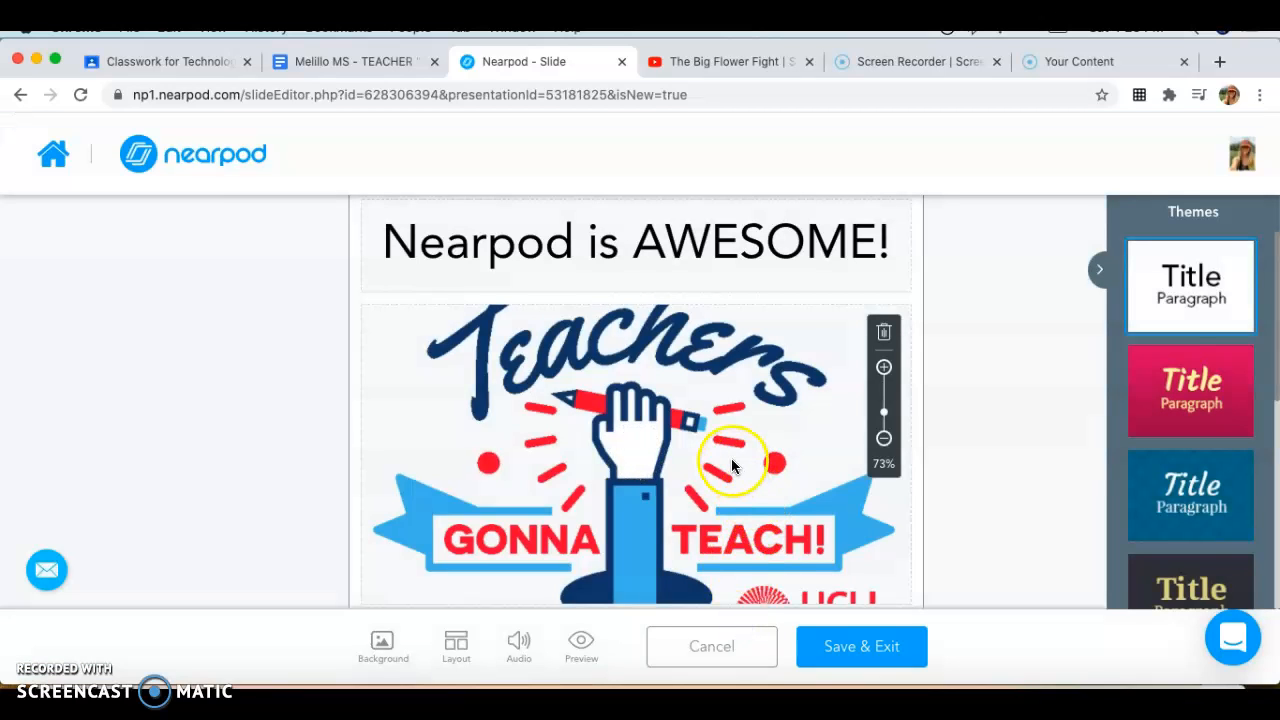
Scale the "Teachers Gonna Teach!" GIF to 43% so it fits inside its content area
{"action": "scroll", "coordinate": [654, 432], "scroll_direction": "down", "scroll_amount": 1}
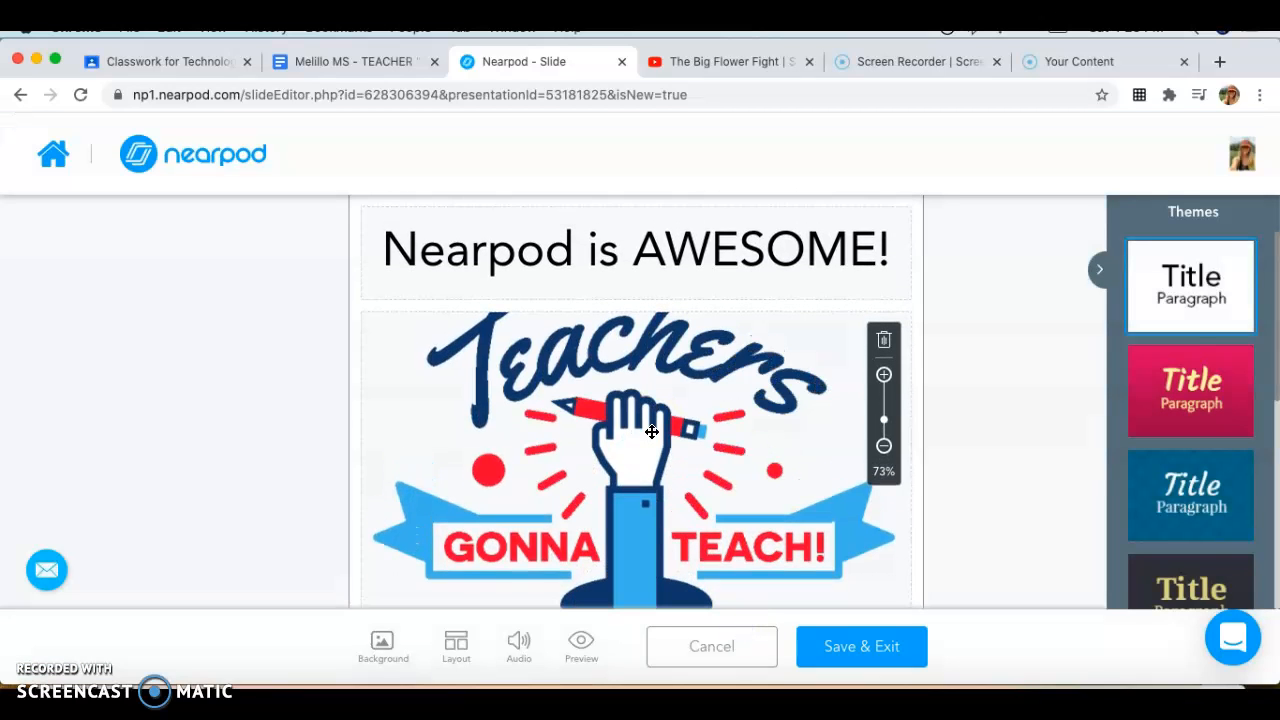
{"action": "scroll", "coordinate": [651, 431], "scroll_direction": "up", "scroll_amount": 1}
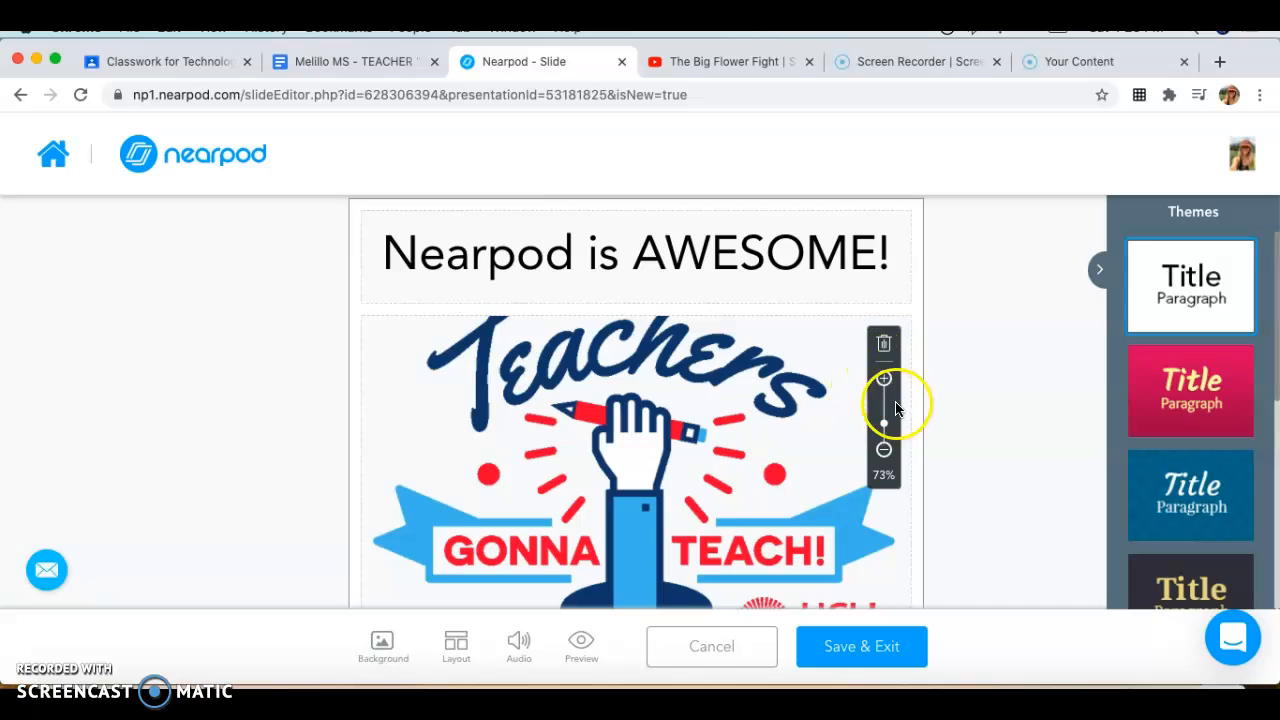
{"action": "left_click", "coordinate": [885, 450]}
{"action": "left_click", "coordinate": [885, 450]}
{"action": "left_click", "coordinate": [885, 450]}
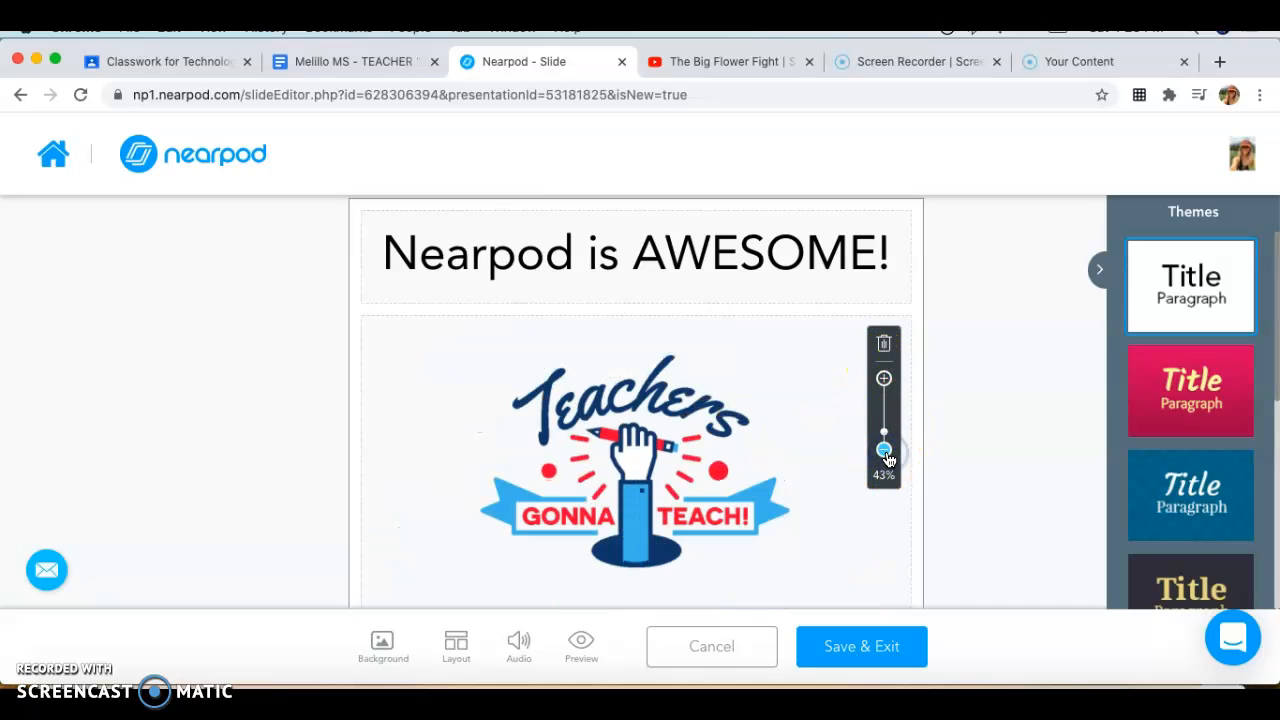
{"action": "left_click", "coordinate": [885, 451]}
{"action": "left_click", "coordinate": [884, 380]}
{"action": "left_click", "coordinate": [884, 380]}
{"action": "left_click", "coordinate": [884, 380]}
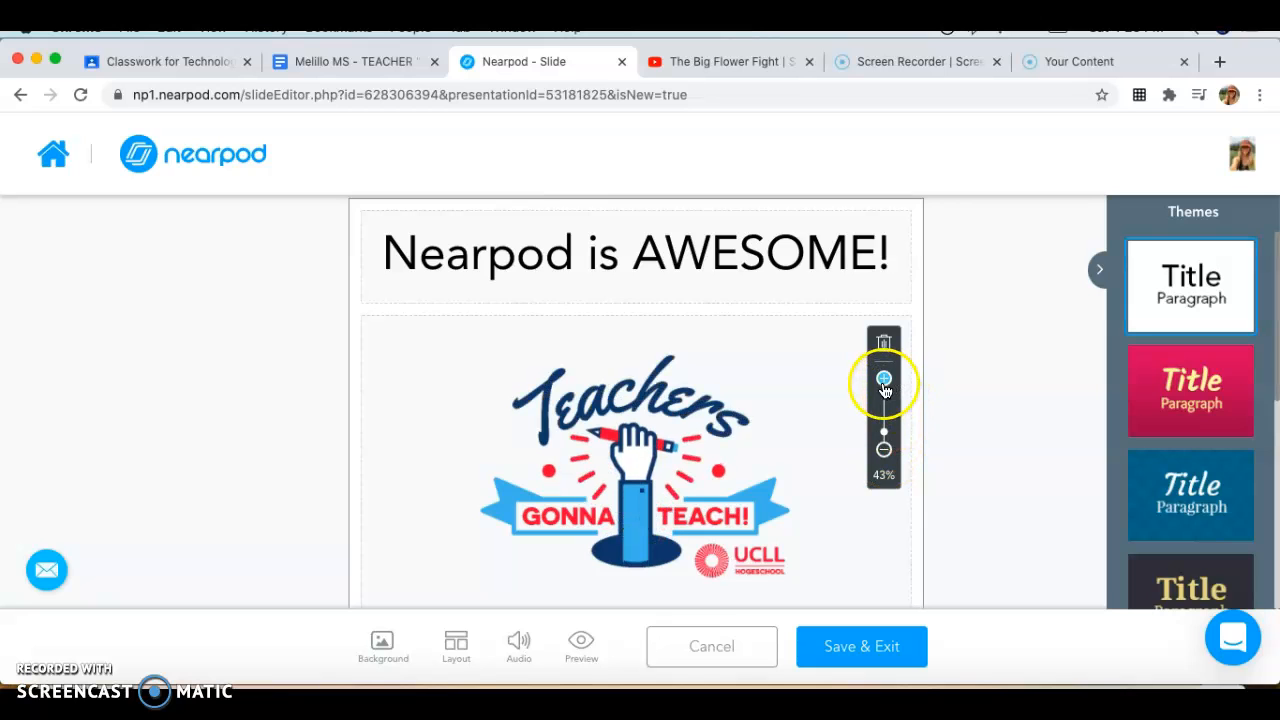
{"action": "left_click", "coordinate": [884, 450]}
{"action": "left_click", "coordinate": [884, 450]}
{"action": "left_click", "coordinate": [884, 450]}
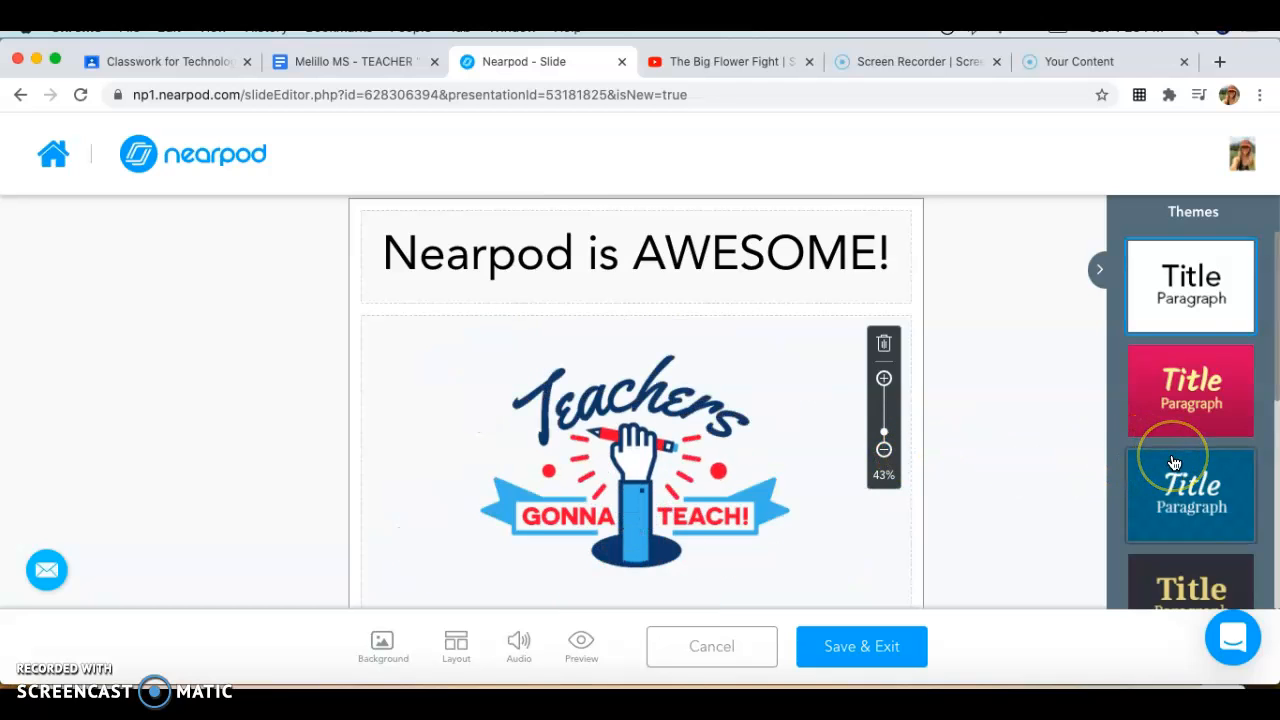
Apply the orange theme with the white title to the slide
{"action": "scroll", "coordinate": [1175, 463], "scroll_direction": "down", "scroll_amount": 1}
{"action": "scroll", "coordinate": [1175, 463], "scroll_direction": "down", "scroll_amount": 5}
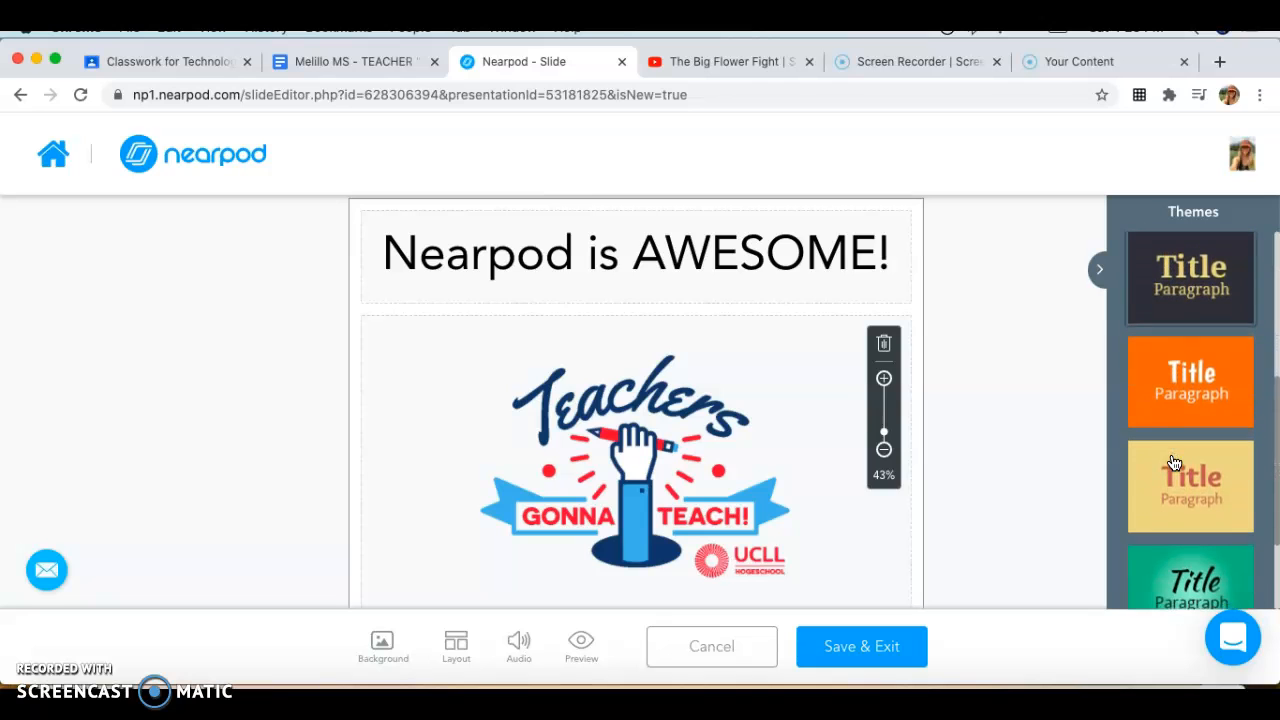
{"action": "scroll", "coordinate": [1175, 463], "scroll_direction": "up", "scroll_amount": 2}
{"action": "left_click", "coordinate": [1158, 355]}
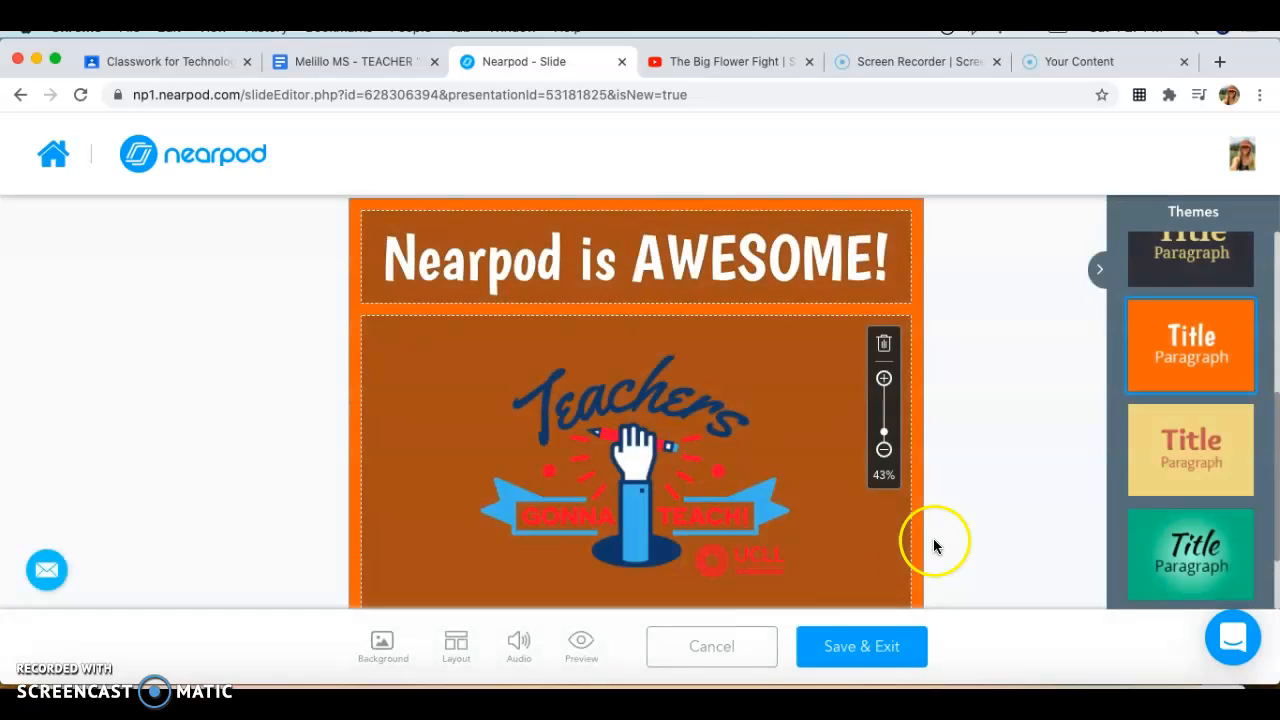
Save the finished slide and return to the lesson's slide overview
{"action": "left_click", "coordinate": [842, 650]}
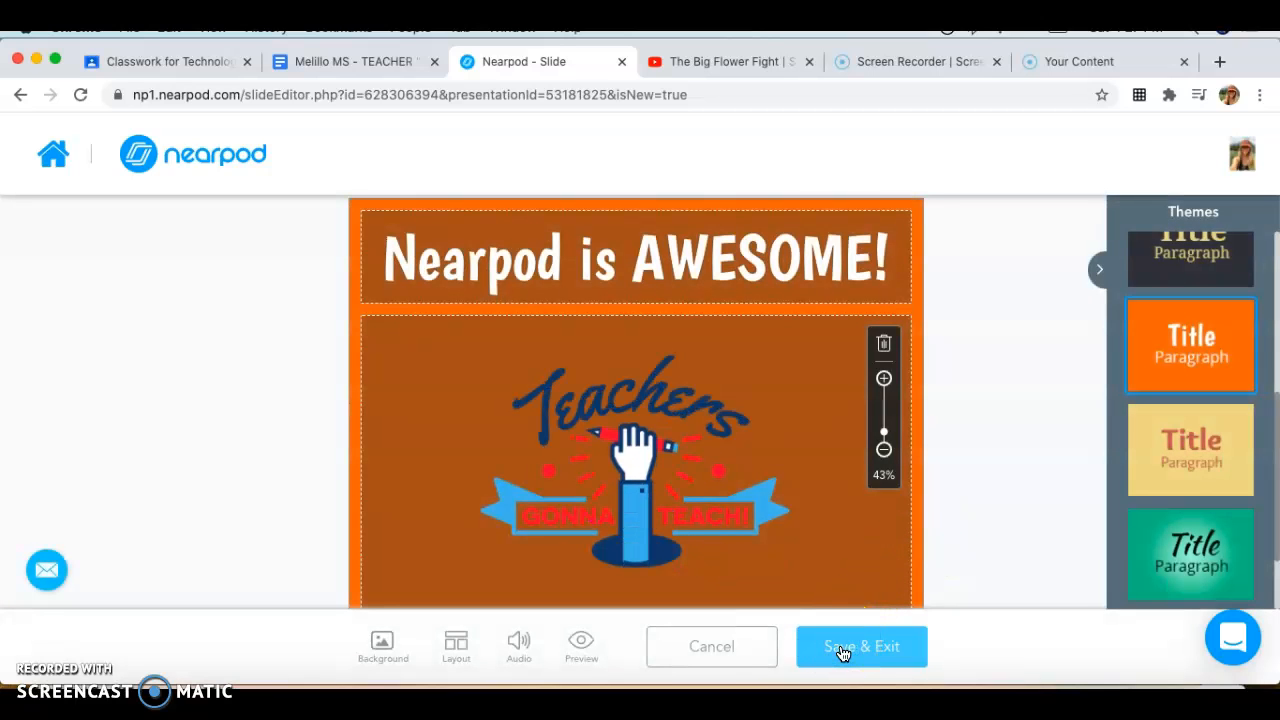
{"action": "left_click", "coordinate": [957, 560]}
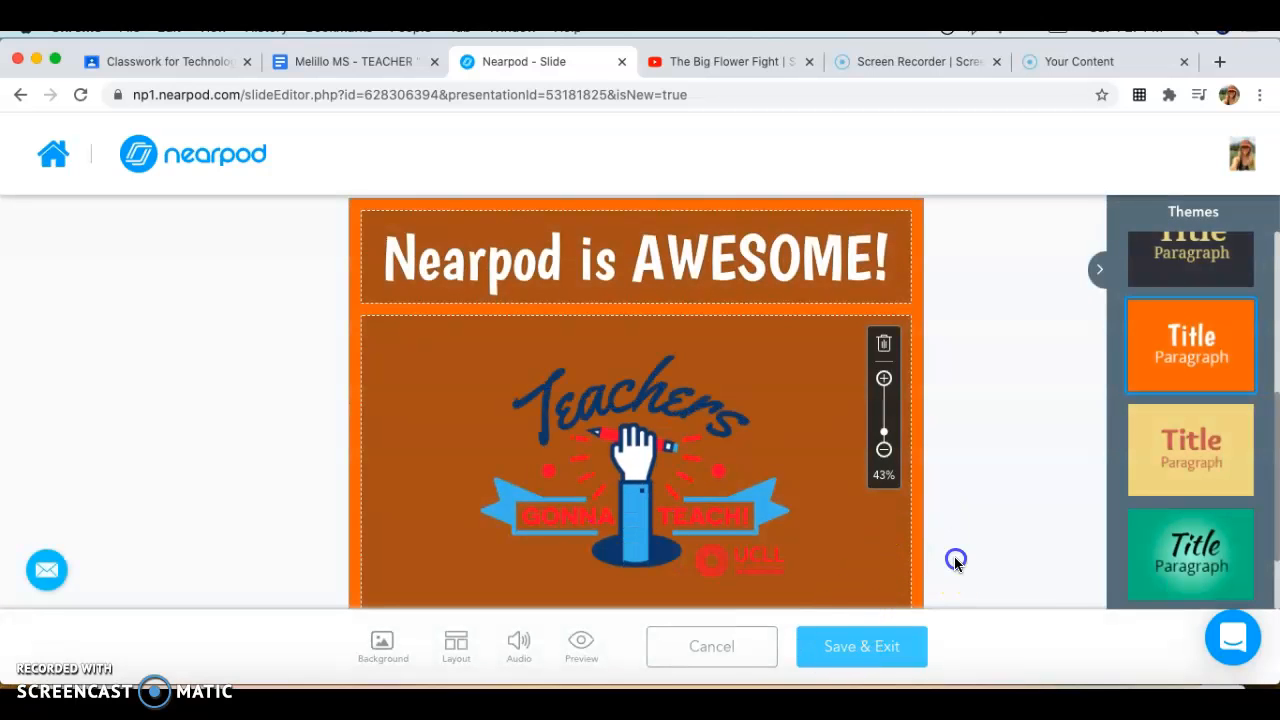
{"action": "left_click", "coordinate": [875, 650]}
{"action": "left_click", "coordinate": [862, 648]}
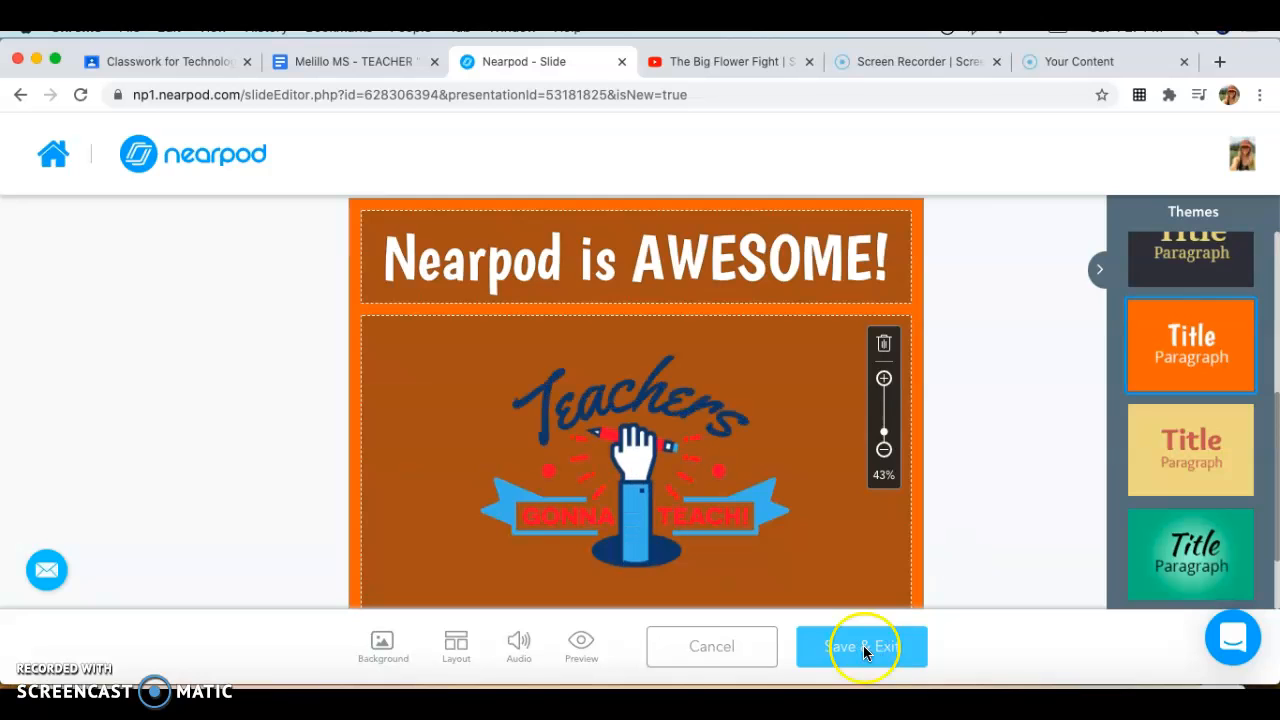
{"action": "left_click", "coordinate": [718, 338]}
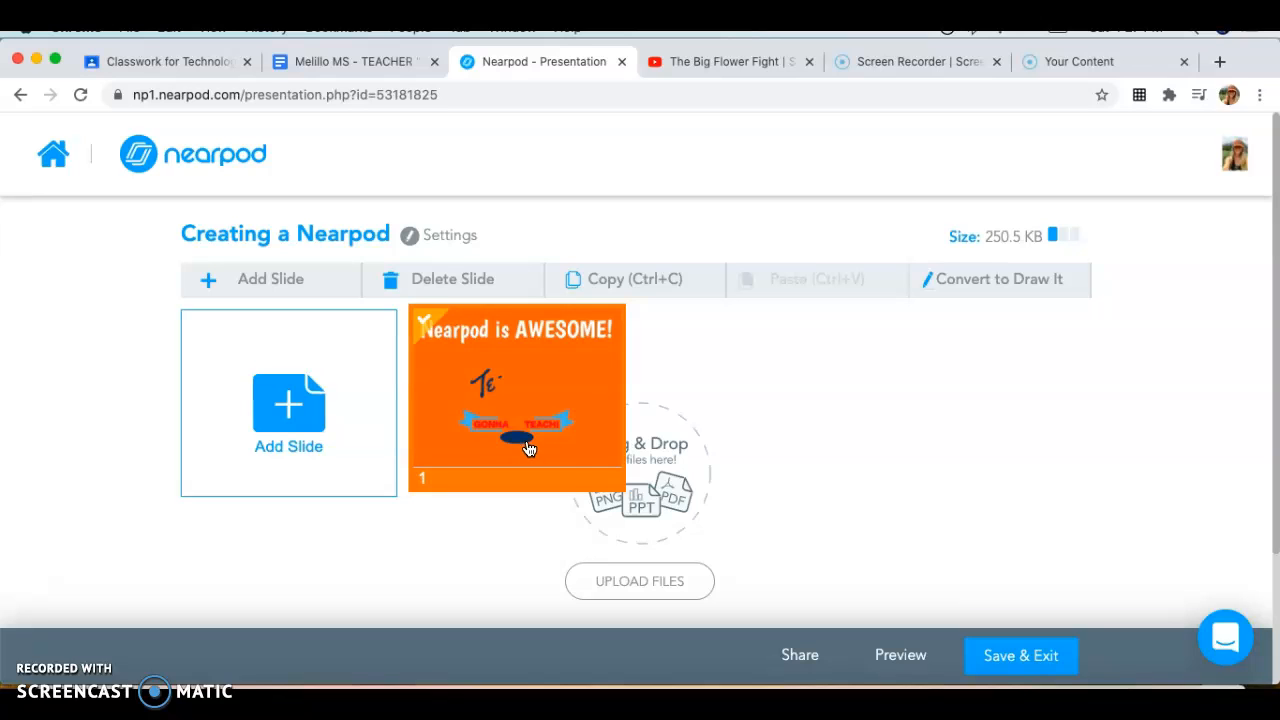
{"action": "right_click", "coordinate": [529, 449]}
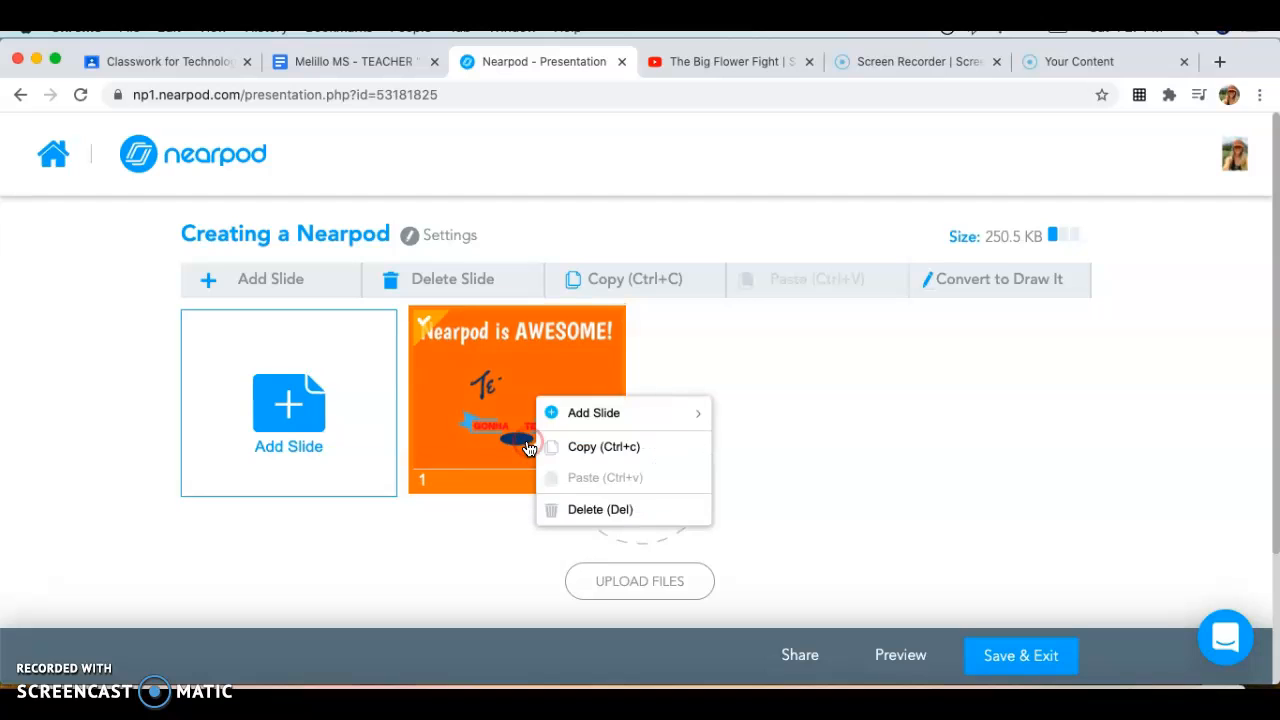
{"action": "left_click", "coordinate": [575, 415]}
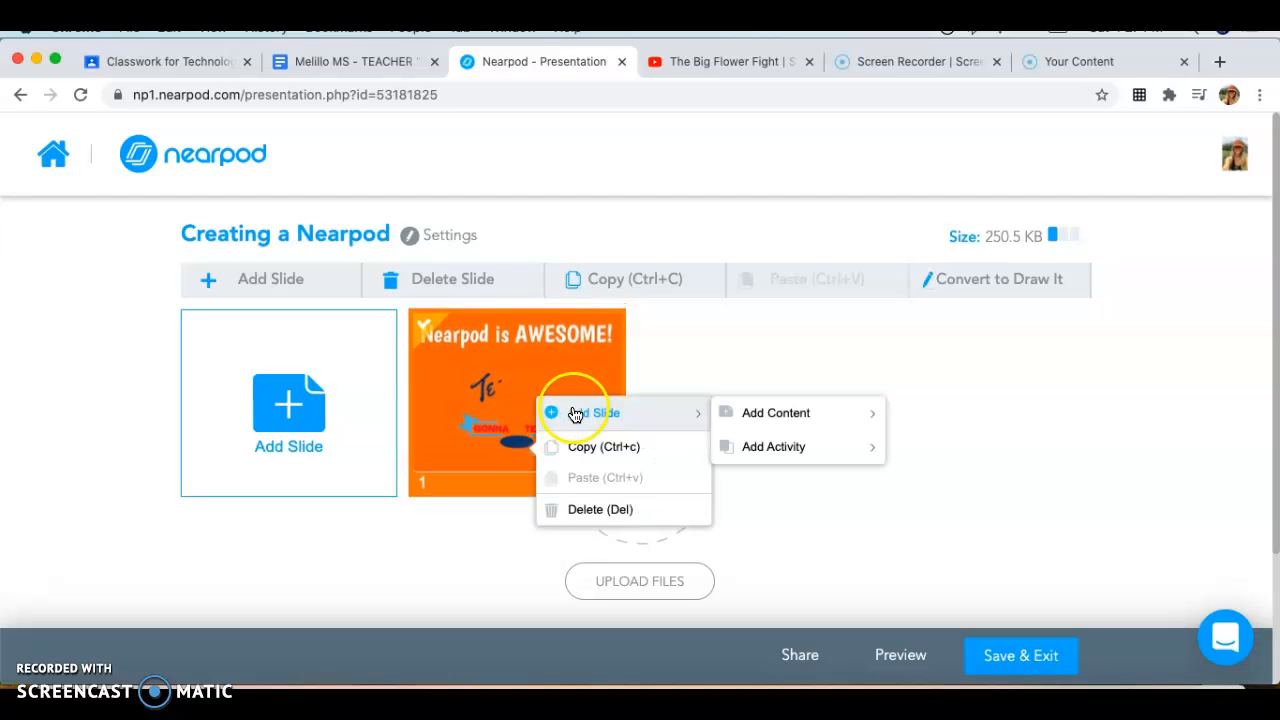
{"action": "mouse_move", "coordinate": [752, 413]}
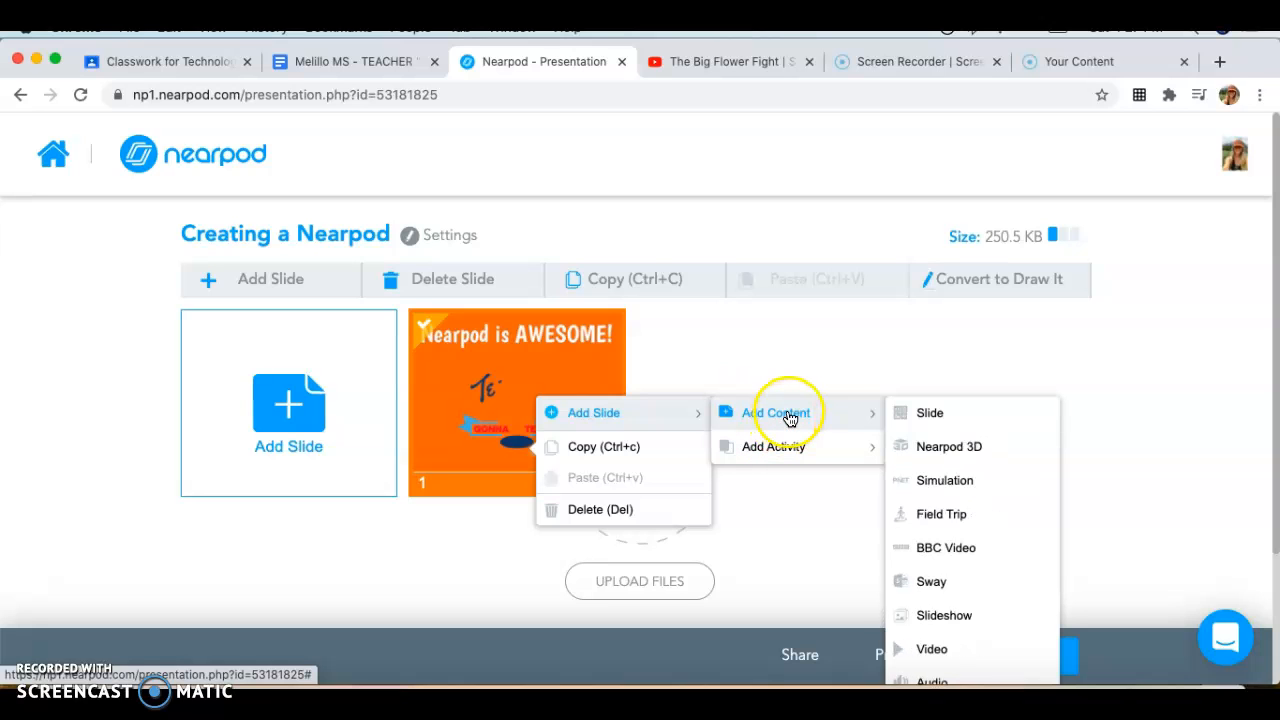
{"action": "left_click", "coordinate": [957, 415]}
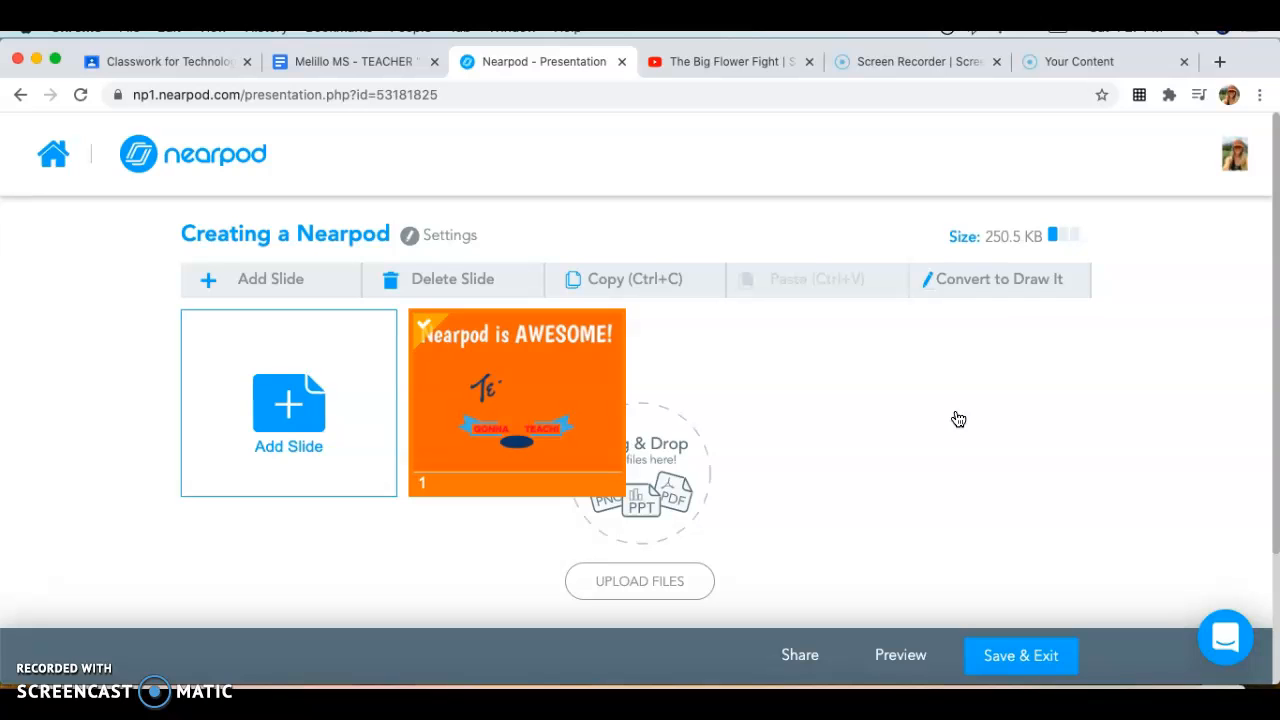
Add a new content slide of the Slide type after the first slide
{"action": "right_click", "coordinate": [594, 393]}
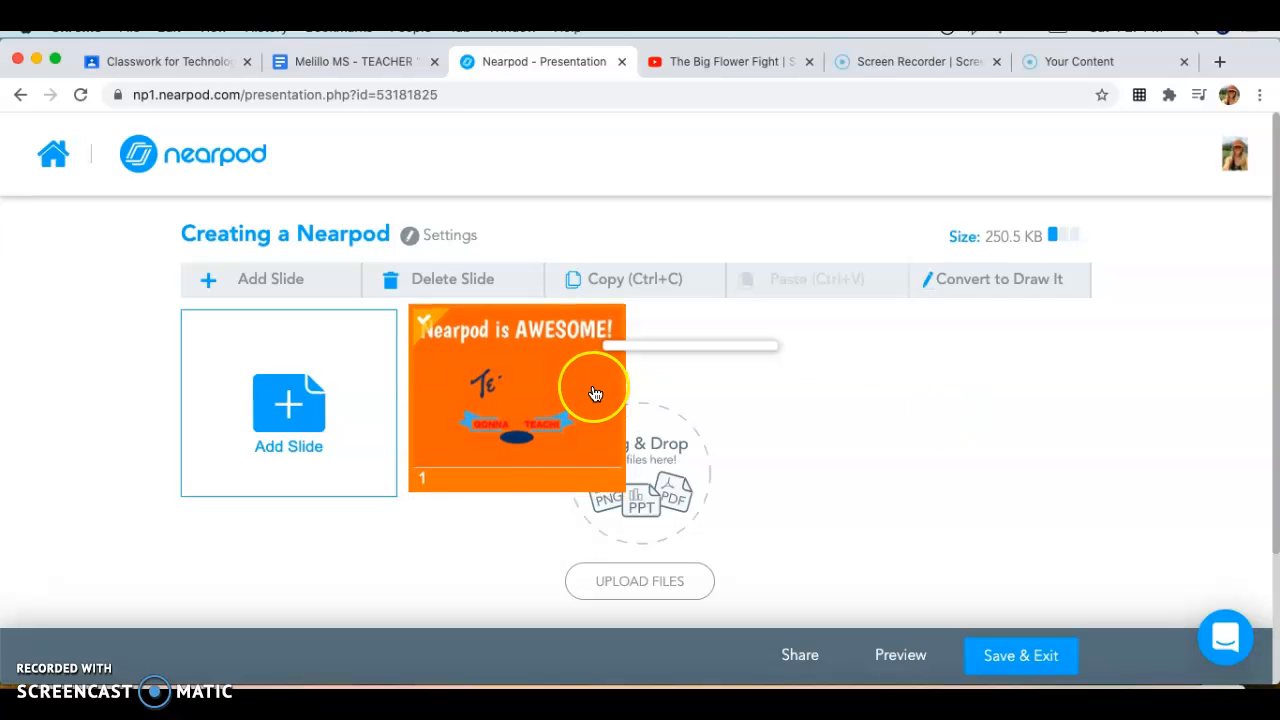
{"action": "mouse_move", "coordinate": [709, 356]}
{"action": "mouse_move", "coordinate": [816, 360]}
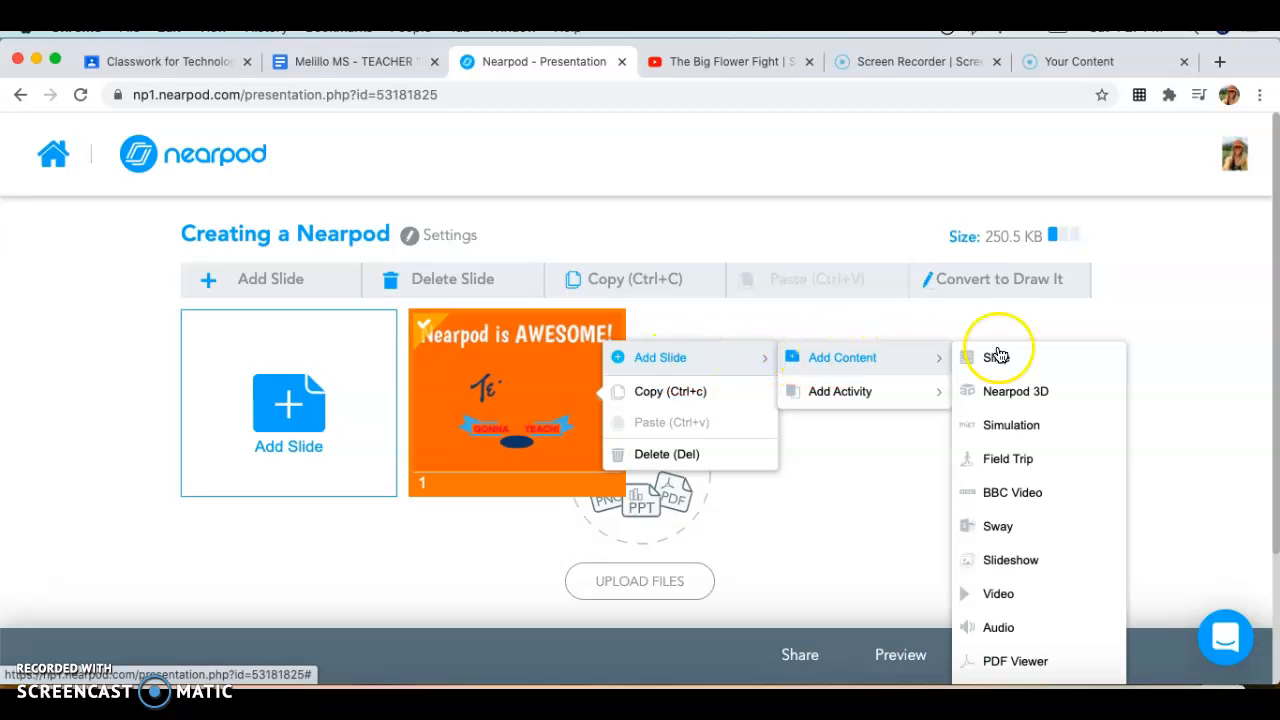
{"action": "left_click", "coordinate": [1034, 360]}
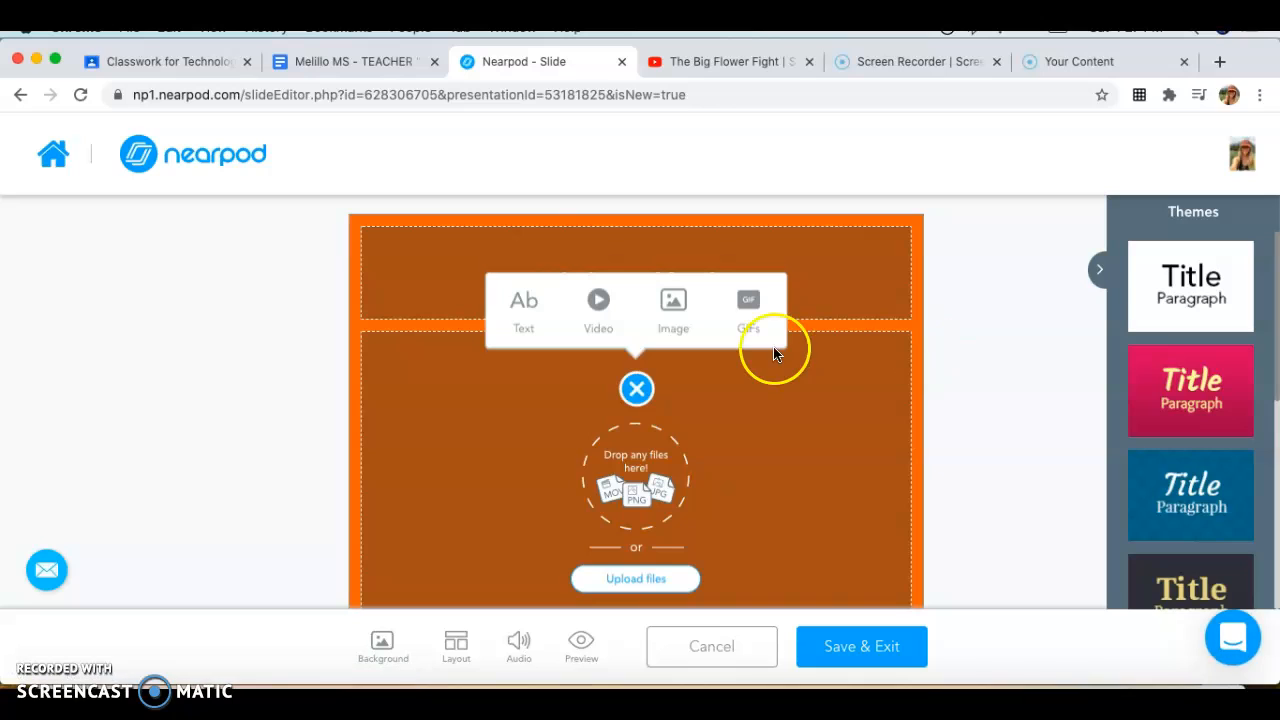
Title the new slide "How to add a video"
{"action": "left_click", "coordinate": [821, 282]}
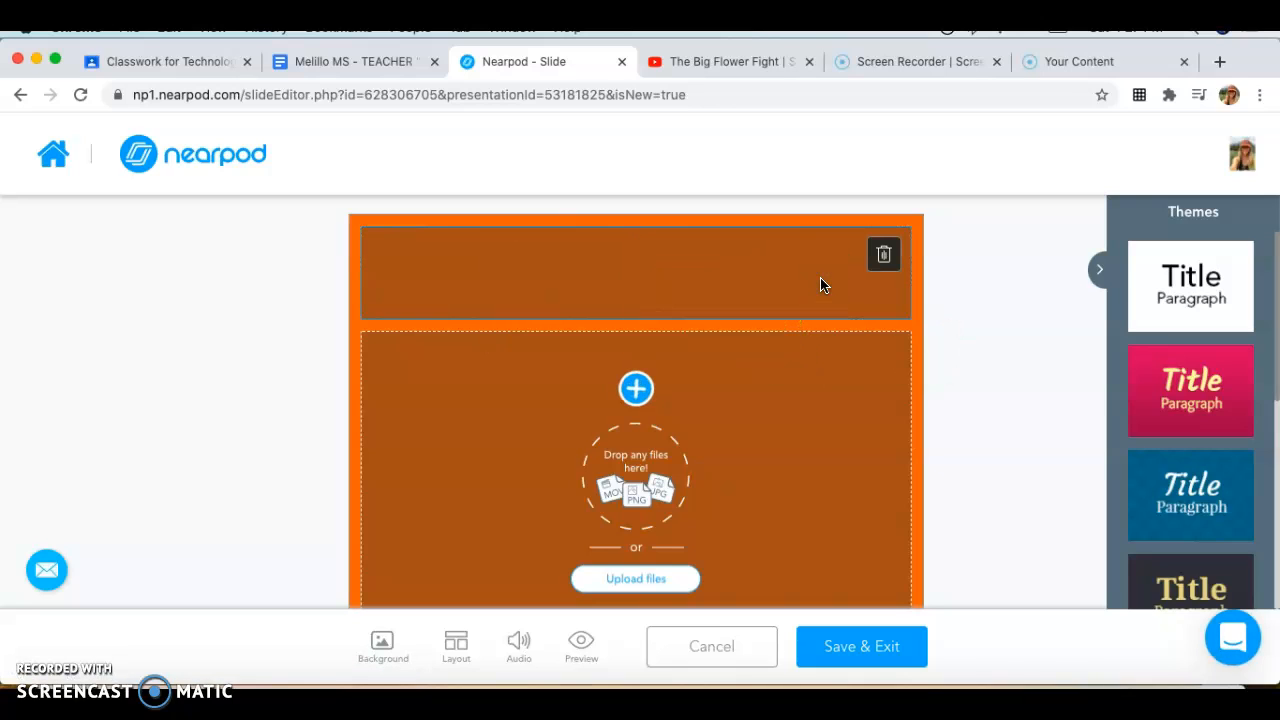
{"action": "type", "text": "hOW TO ADD"}
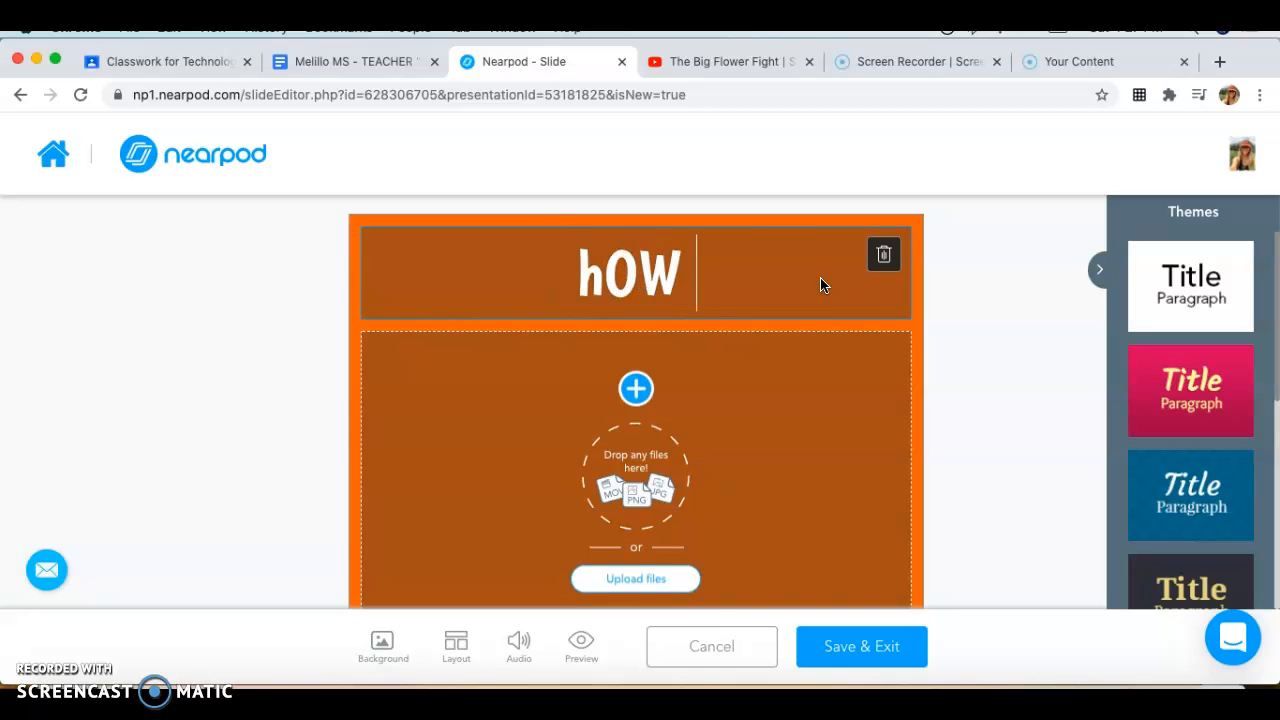
{"action": "key", "text": "BackSpace"}
{"action": "key", "text": "BackSpace"}
{"action": "key", "text": "BackSpace"}
{"action": "key", "text": "BackSpace"}
{"action": "key", "text": "BackSpace"}
{"action": "key", "text": "BackSpace"}
{"action": "key", "text": "BackSpace"}
{"action": "key", "text": "BackSpace"}
{"action": "key", "text": "BackSpace"}
{"action": "key", "text": "BackSpace"}
{"action": "key", "text": "BackSpace"}
{"action": "type", "text": "How to add a vido"}
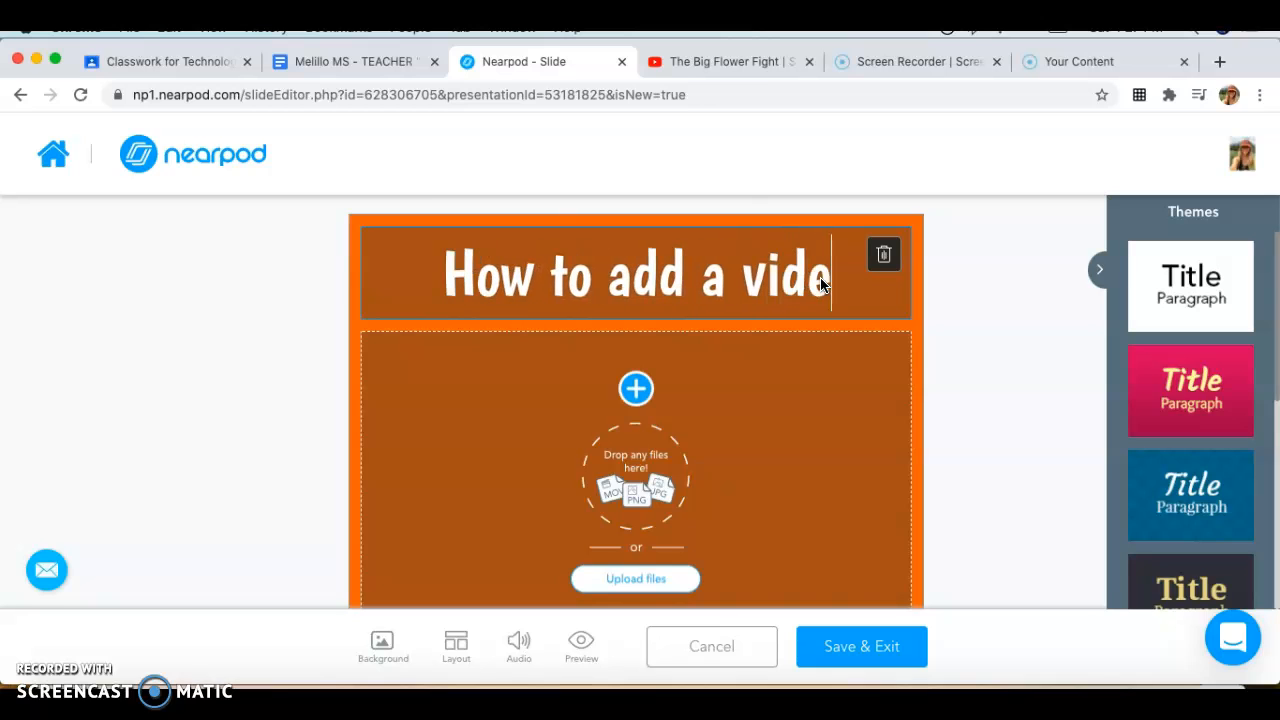
{"action": "key", "text": "BackSpace"}
{"action": "type", "text": "eo"}
Start adding a video below the title, search YouTube for "big flower fight" and select the Season One Official Trailer from Netflix
{"action": "left_click", "coordinate": [645, 388]}
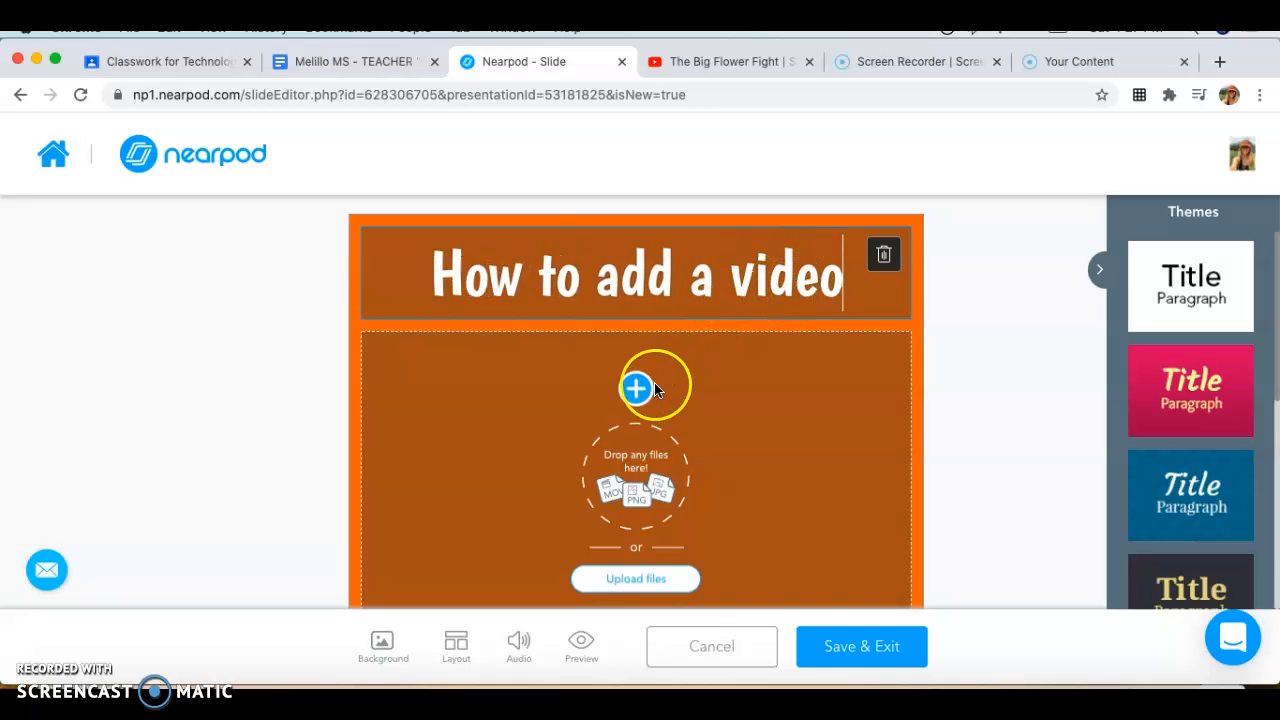
{"action": "left_click", "coordinate": [638, 364]}
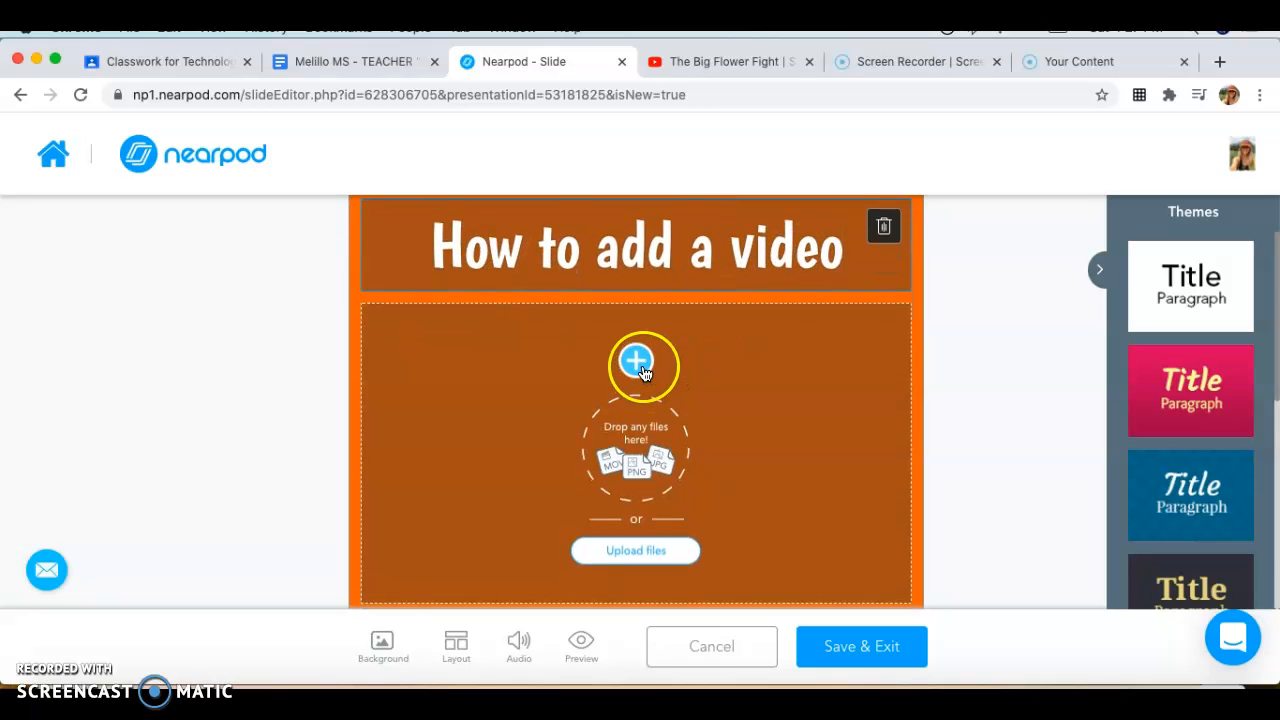
{"action": "left_click", "coordinate": [599, 284]}
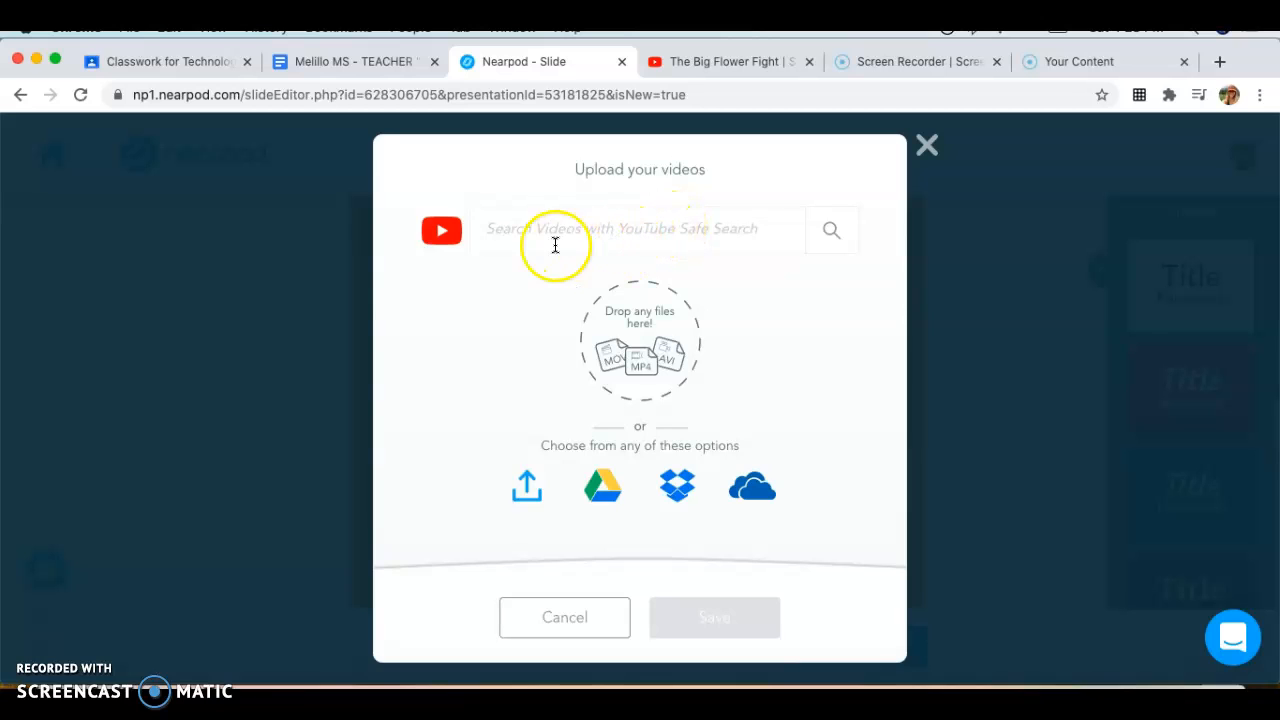
{"action": "left_click", "coordinate": [707, 237]}
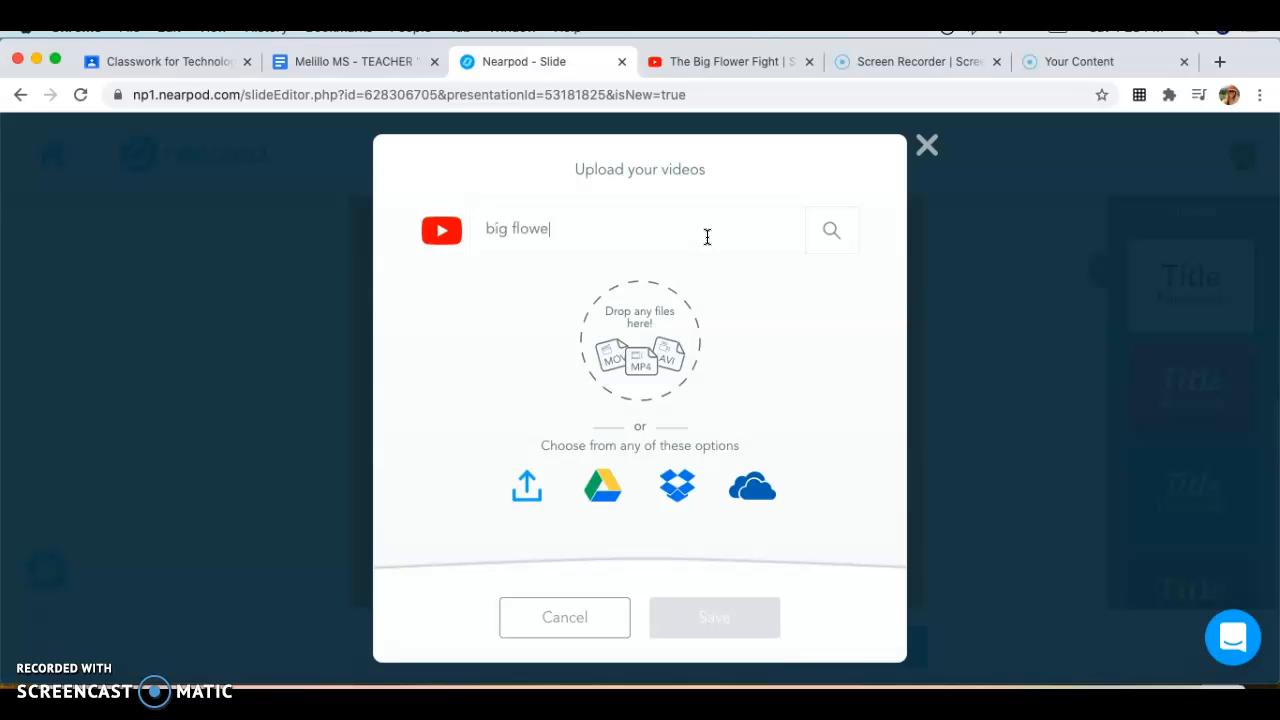
{"action": "key", "text": "Return"}
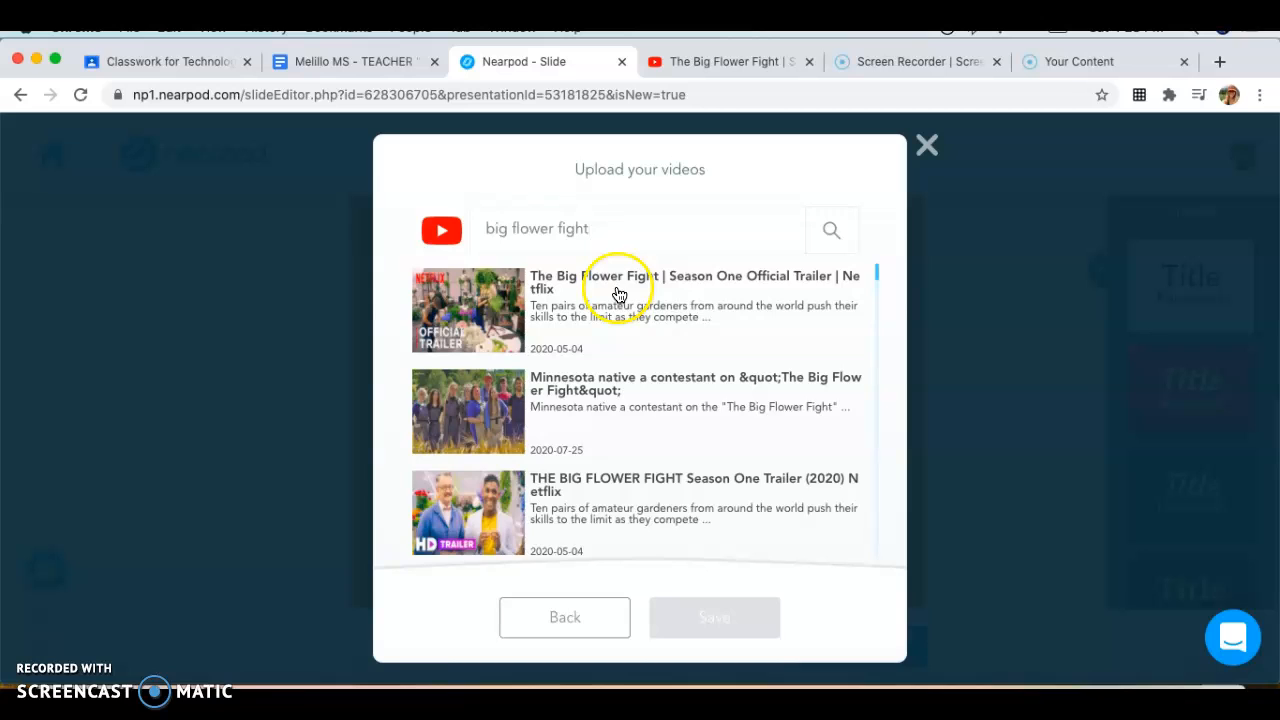
{"action": "left_click", "coordinate": [618, 294]}
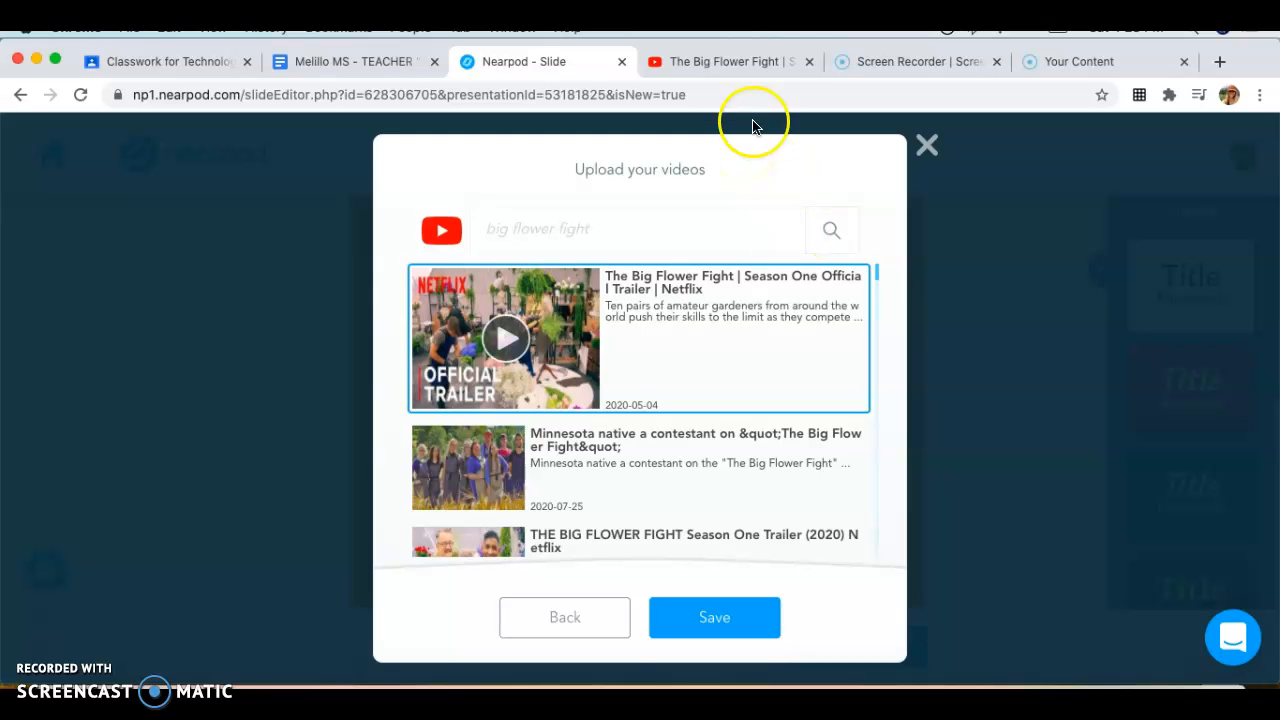
Switch to YouTube and copy the web address of the Big Flower Fight trailer
{"action": "left_click", "coordinate": [741, 67]}
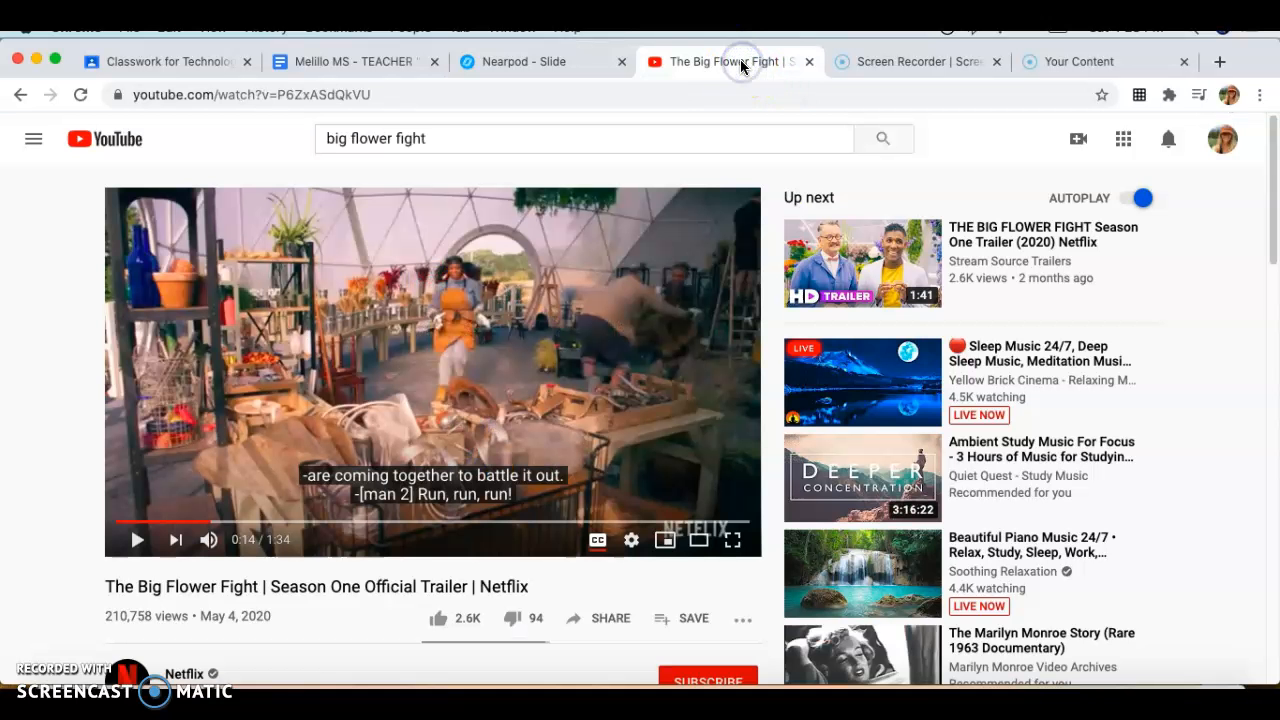
{"action": "left_click", "coordinate": [719, 101]}
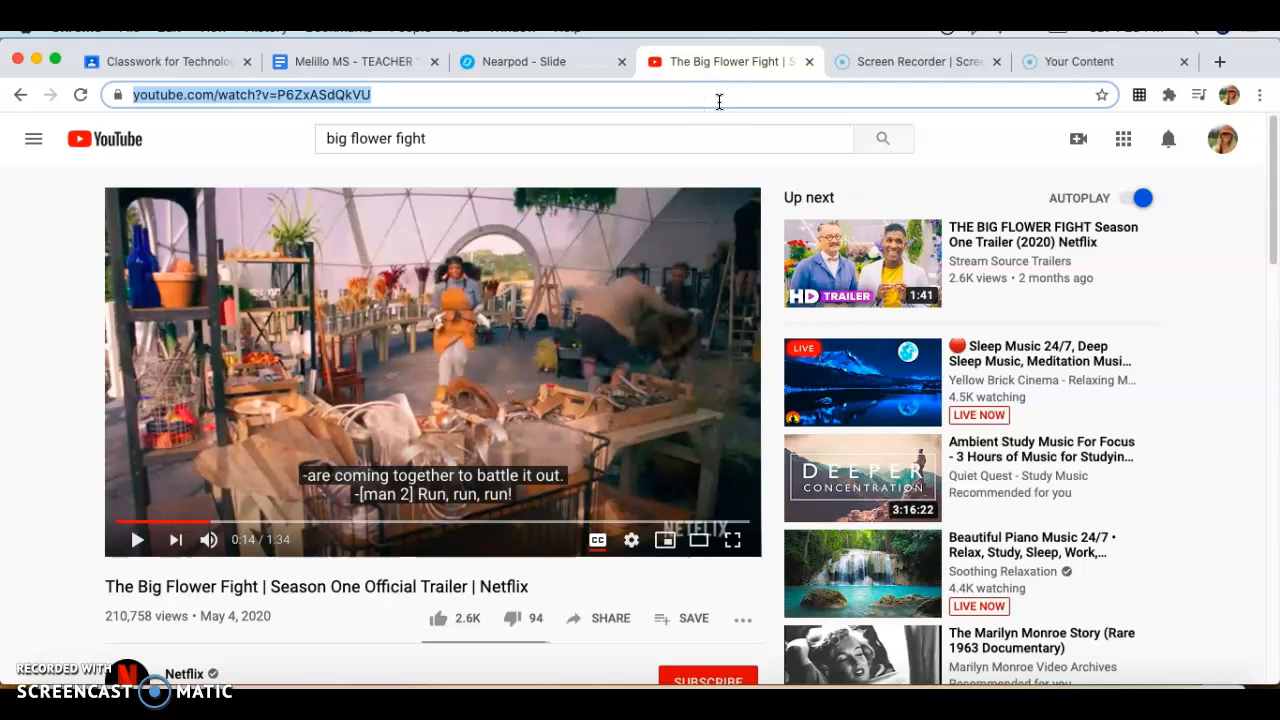
{"action": "right_click", "coordinate": [719, 101]}
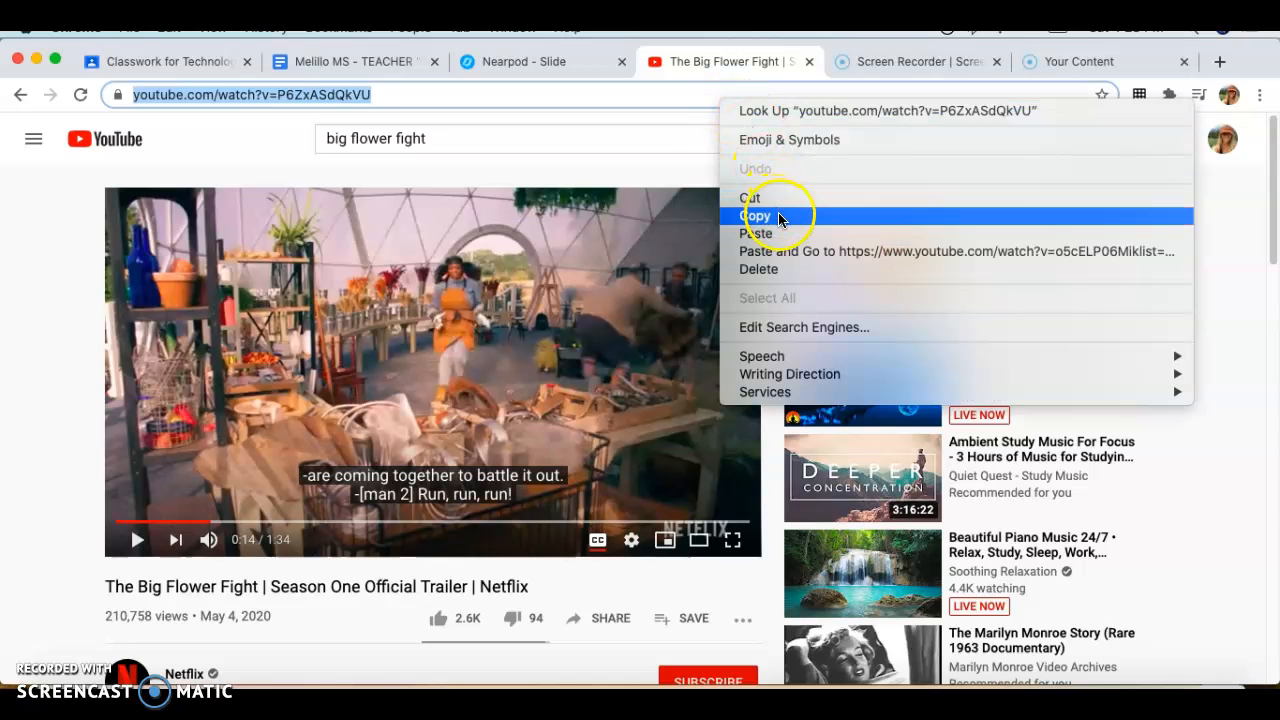
{"action": "left_click", "coordinate": [752, 214]}
Return to Nearpod, replace the video search text with the copied link and insert the selected trailer into the slide
{"action": "left_click", "coordinate": [571, 63]}
{"action": "left_click", "coordinate": [566, 231]}
{"action": "right_click", "coordinate": [566, 231]}
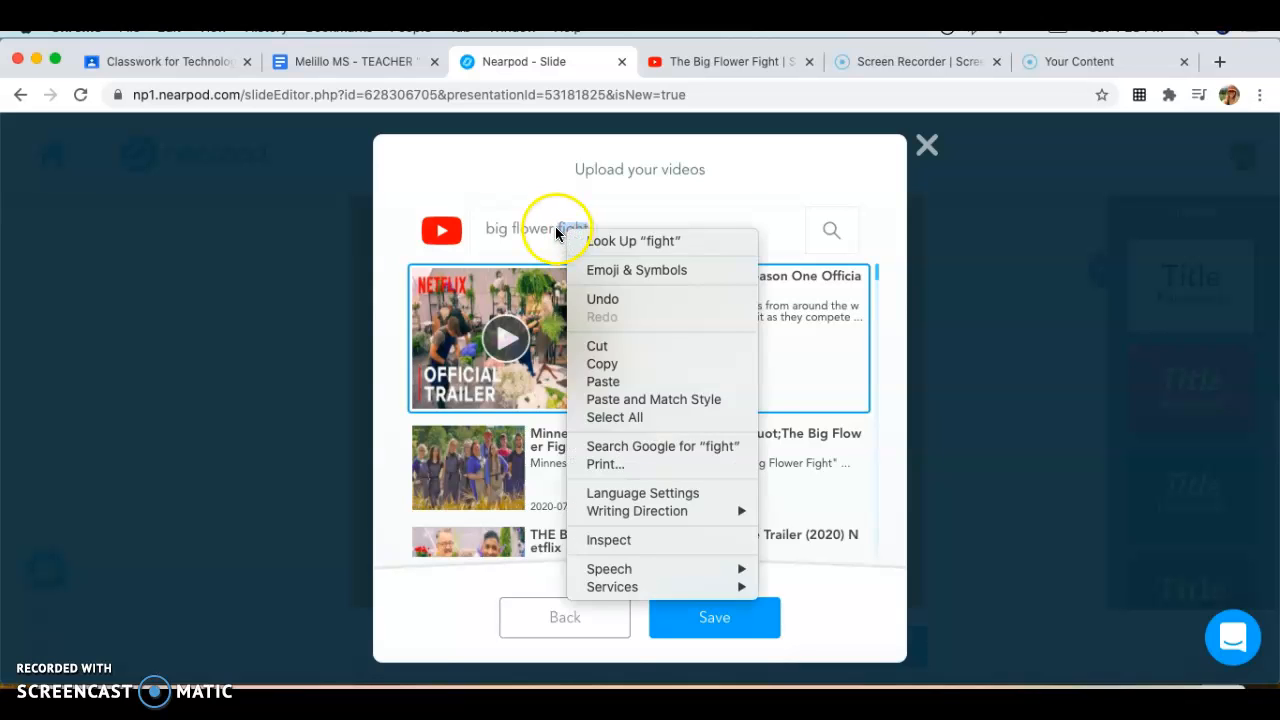
{"action": "triple_click", "coordinate": [557, 228]}
{"action": "right_click", "coordinate": [557, 228]}
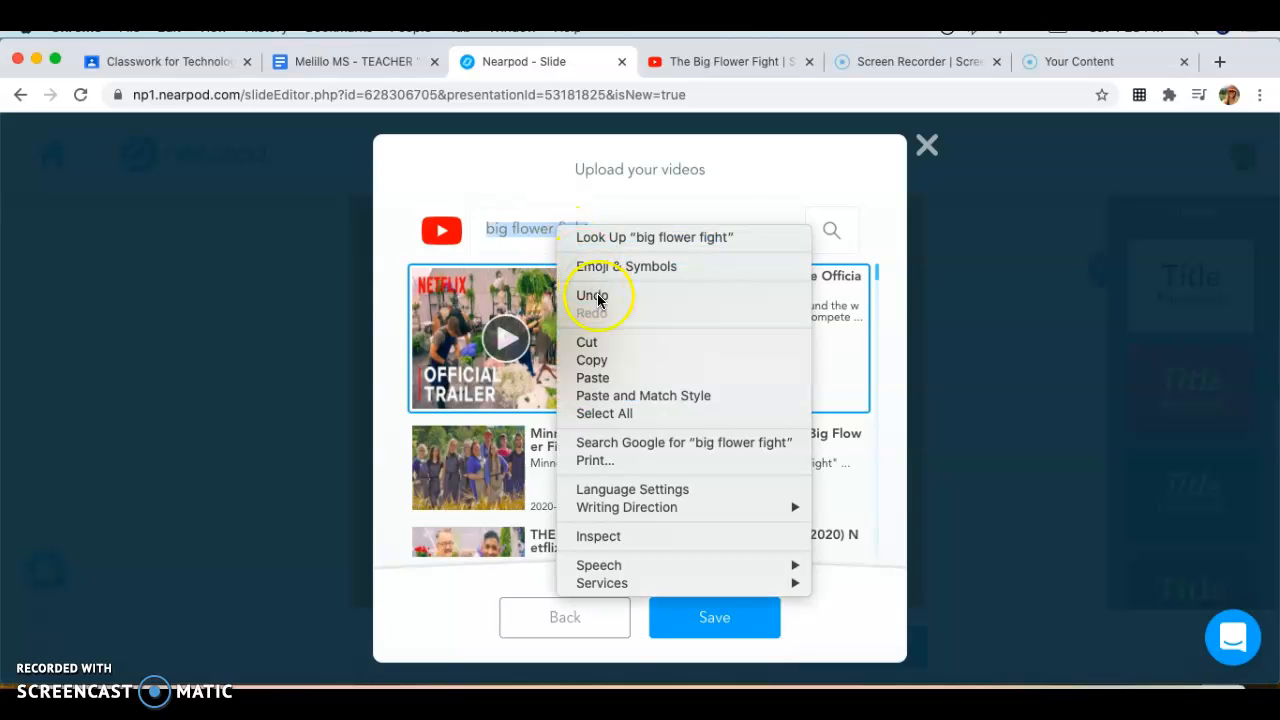
{"action": "left_click", "coordinate": [628, 377]}
{"action": "left_click", "coordinate": [734, 614]}
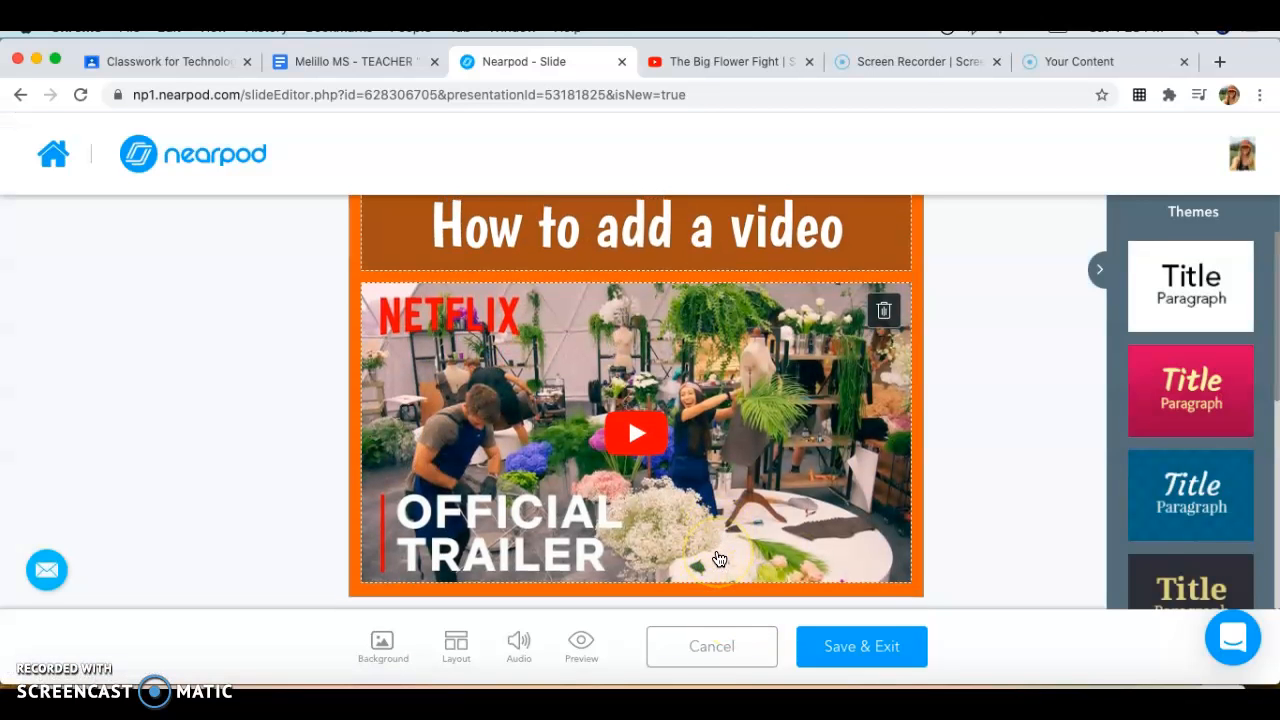
Save the video slide and return to the lesson's slide overview
{"action": "left_click", "coordinate": [705, 66]}
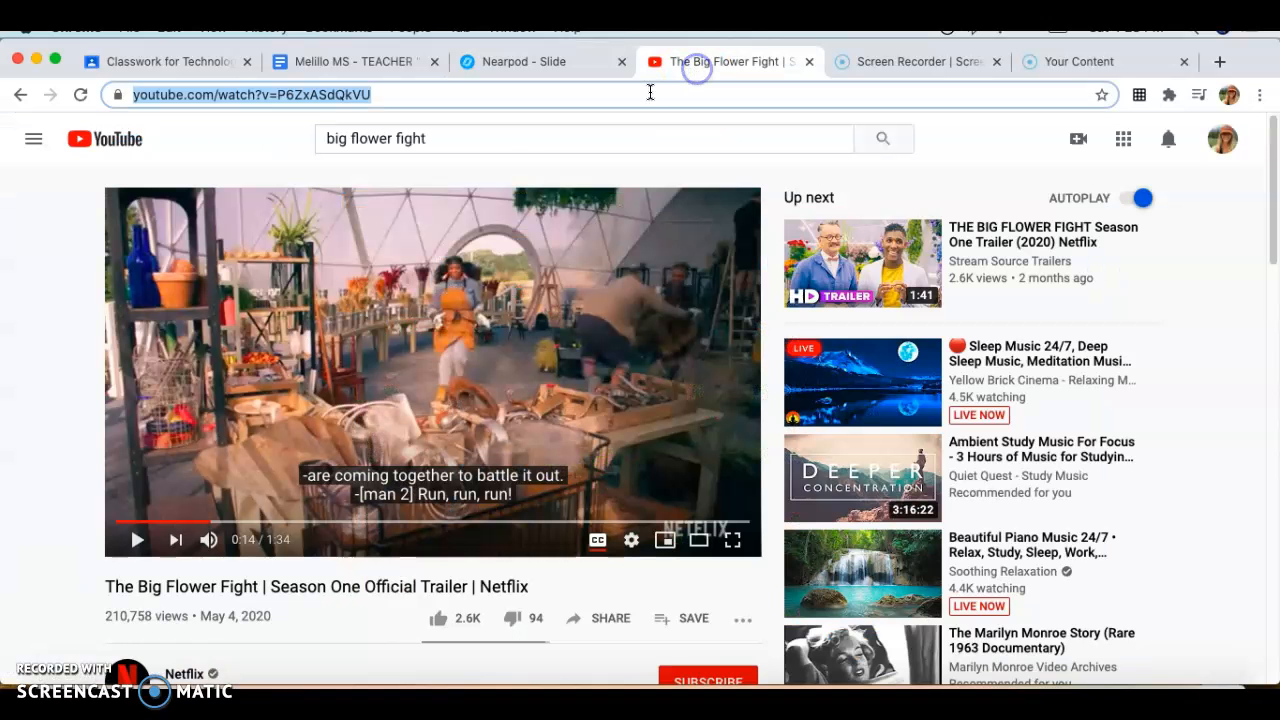
{"action": "left_click", "coordinate": [513, 68]}
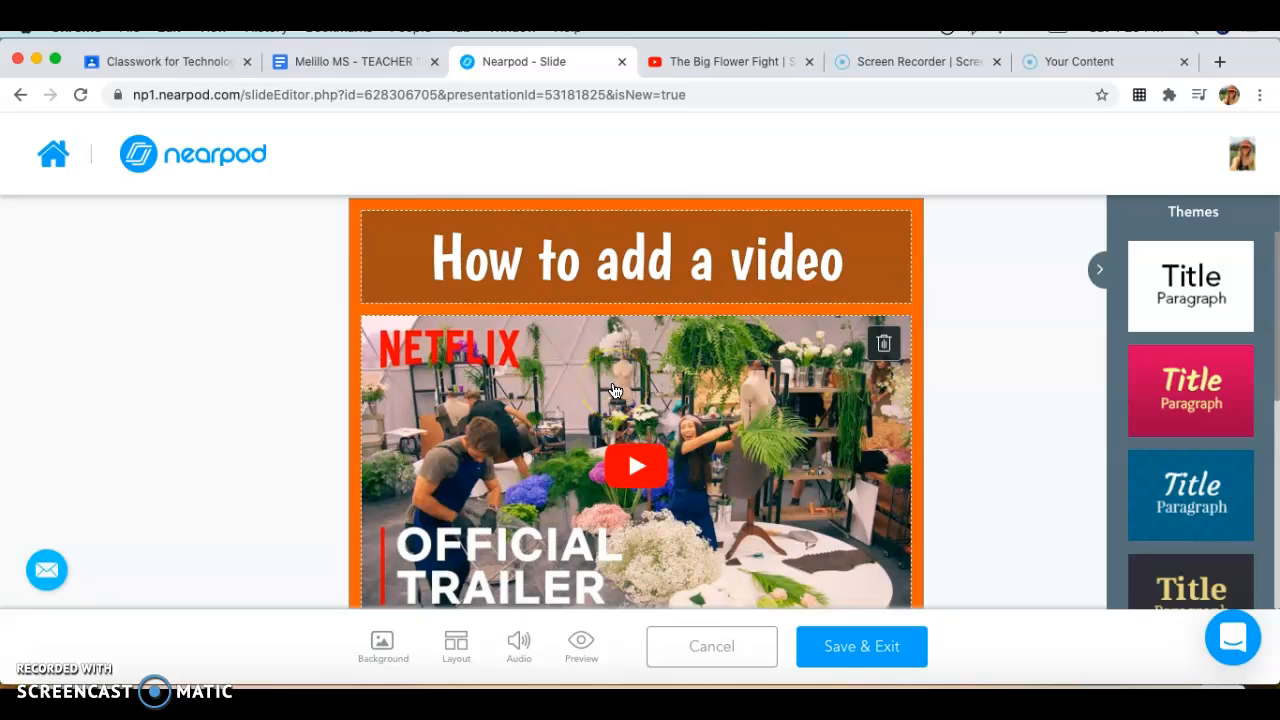
{"action": "scroll", "coordinate": [960, 474], "scroll_direction": "down", "scroll_amount": 1}
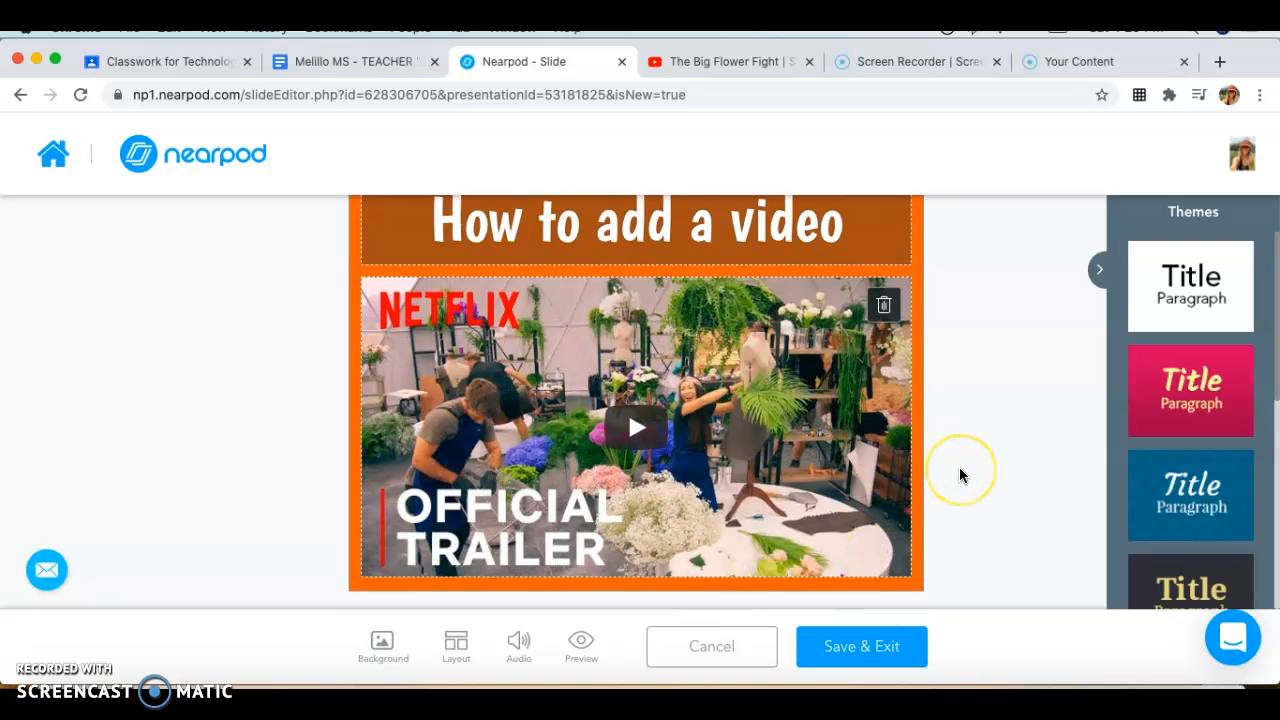
{"action": "left_click", "coordinate": [876, 649]}
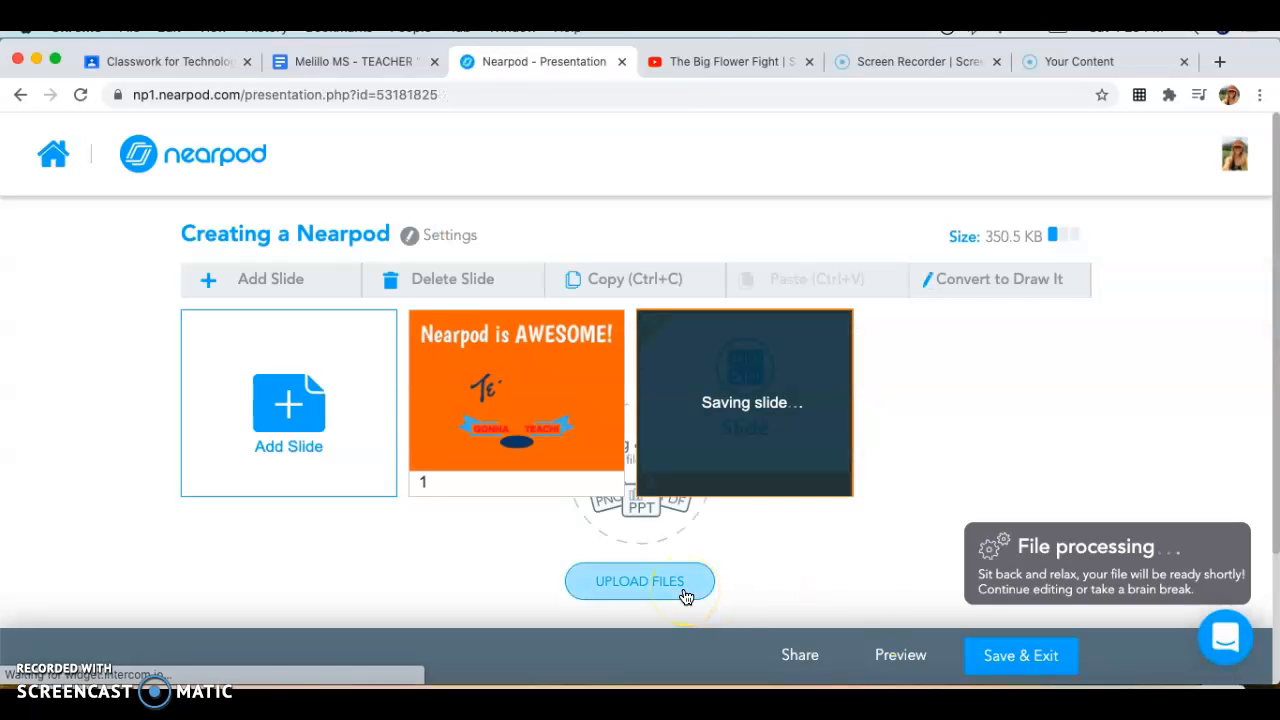
Add another content slide of the Slide type and title it "Big Flower Fight"
{"action": "left_click", "coordinate": [291, 391]}
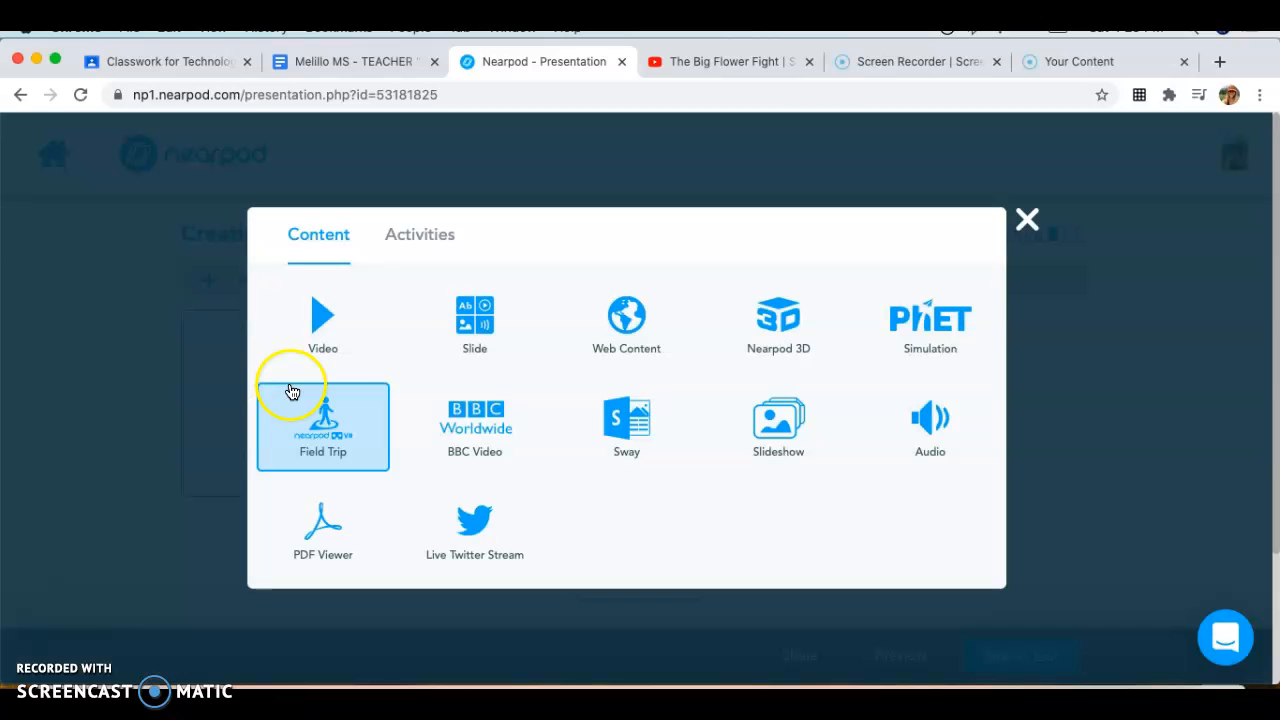
{"action": "left_click", "coordinate": [473, 318]}
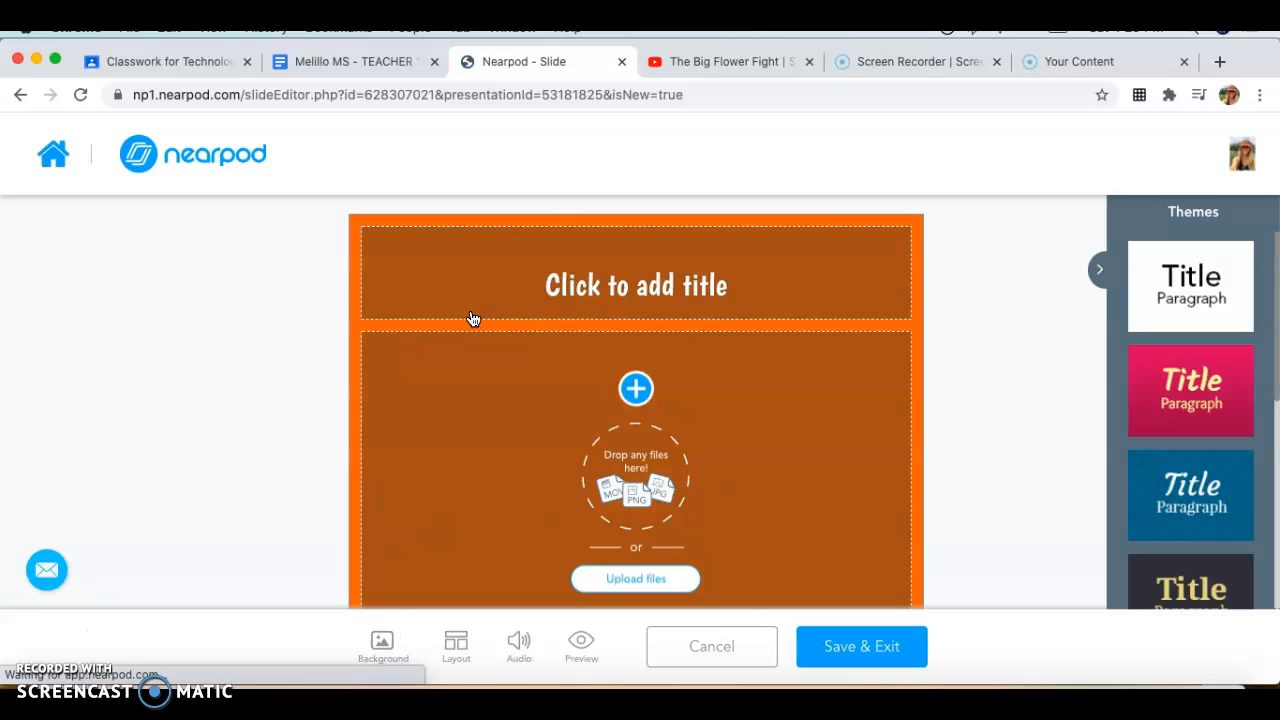
{"action": "left_click", "coordinate": [623, 266]}
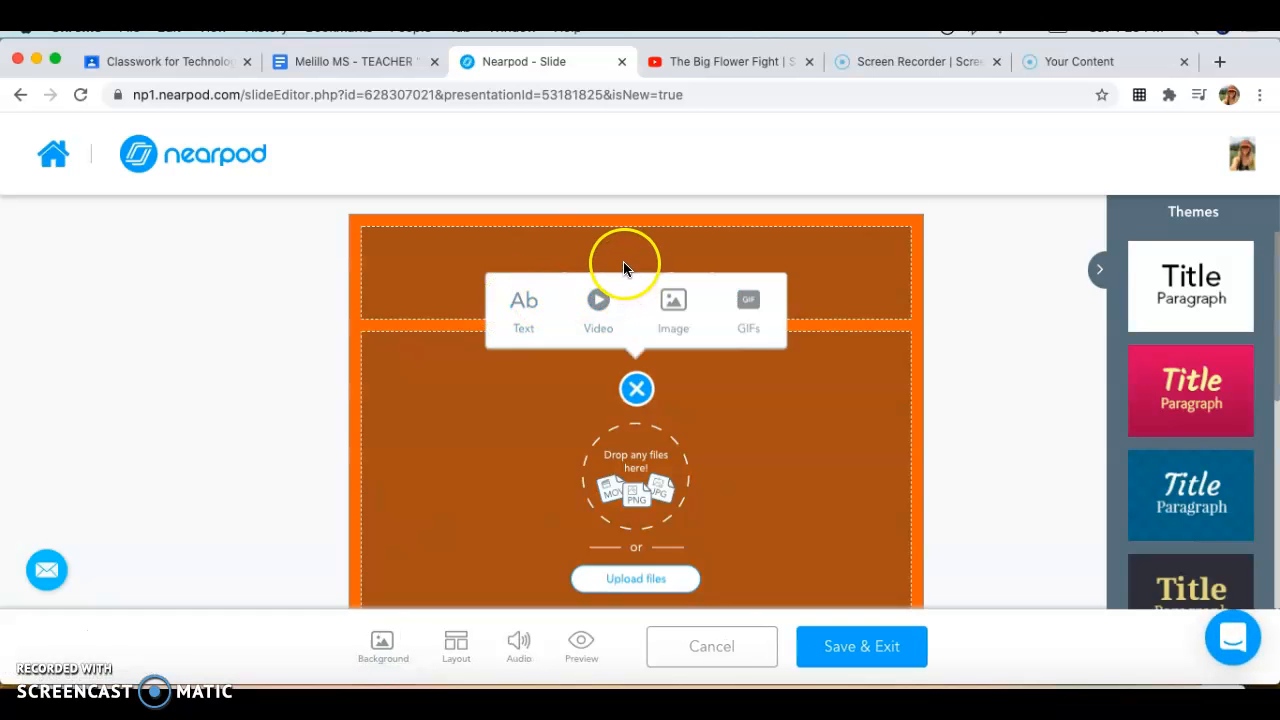
{"action": "type", "text": "What di you"}
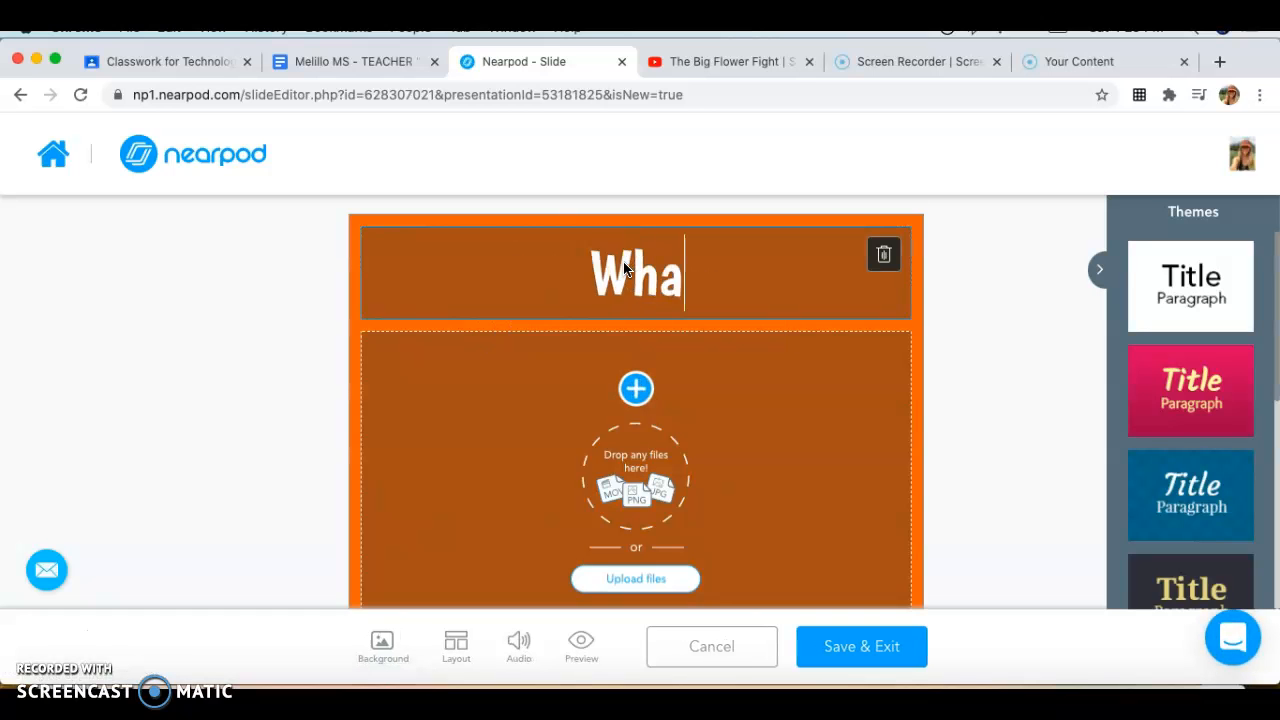
{"action": "key", "text": "BackSpace"}
{"action": "key", "text": "BackSpace"}
{"action": "key", "text": "BackSpace"}
{"action": "key", "text": "BackSpace"}
{"action": "key", "text": "BackSpace"}
{"action": "key", "text": "BackSpace"}
{"action": "key", "text": "BackSpace"}
{"action": "key", "text": "BackSpace"}
{"action": "key", "text": "BackSpace"}
{"action": "key", "text": "BackSpace"}
{"action": "key", "text": "BackSpace"}
{"action": "key", "text": "BackSpace"}
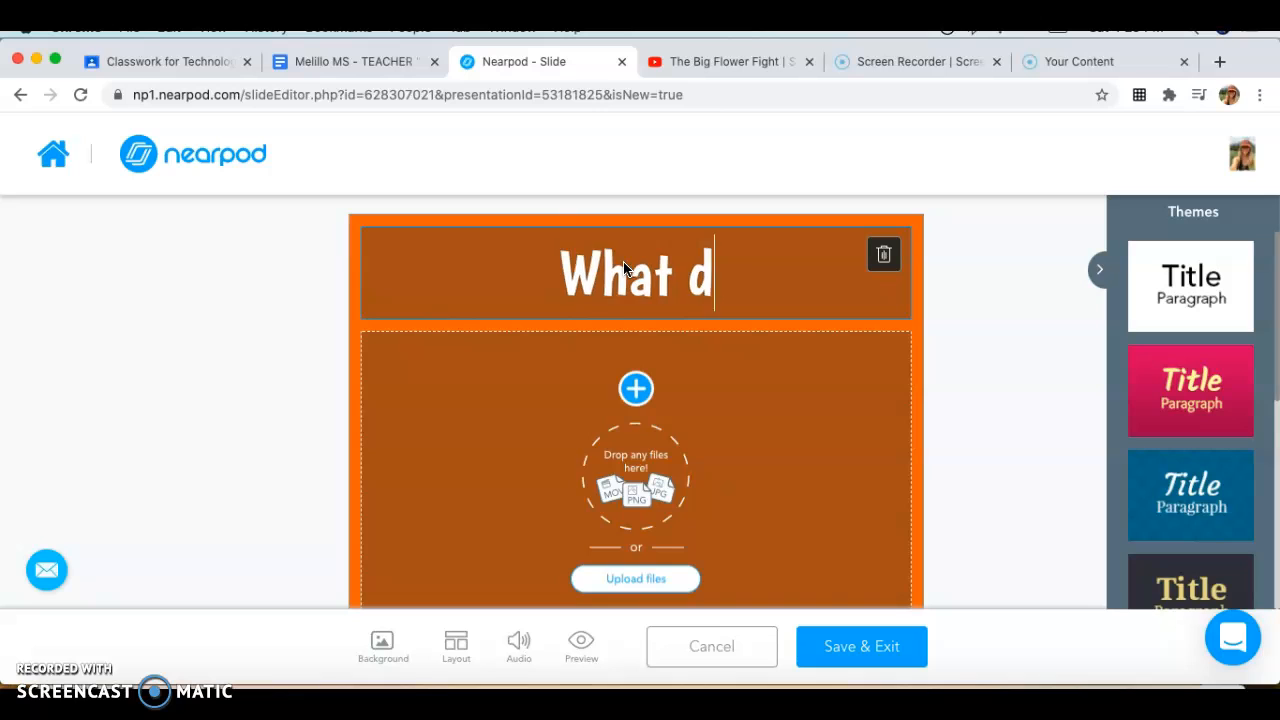
{"action": "type", "text": "Big fl"}
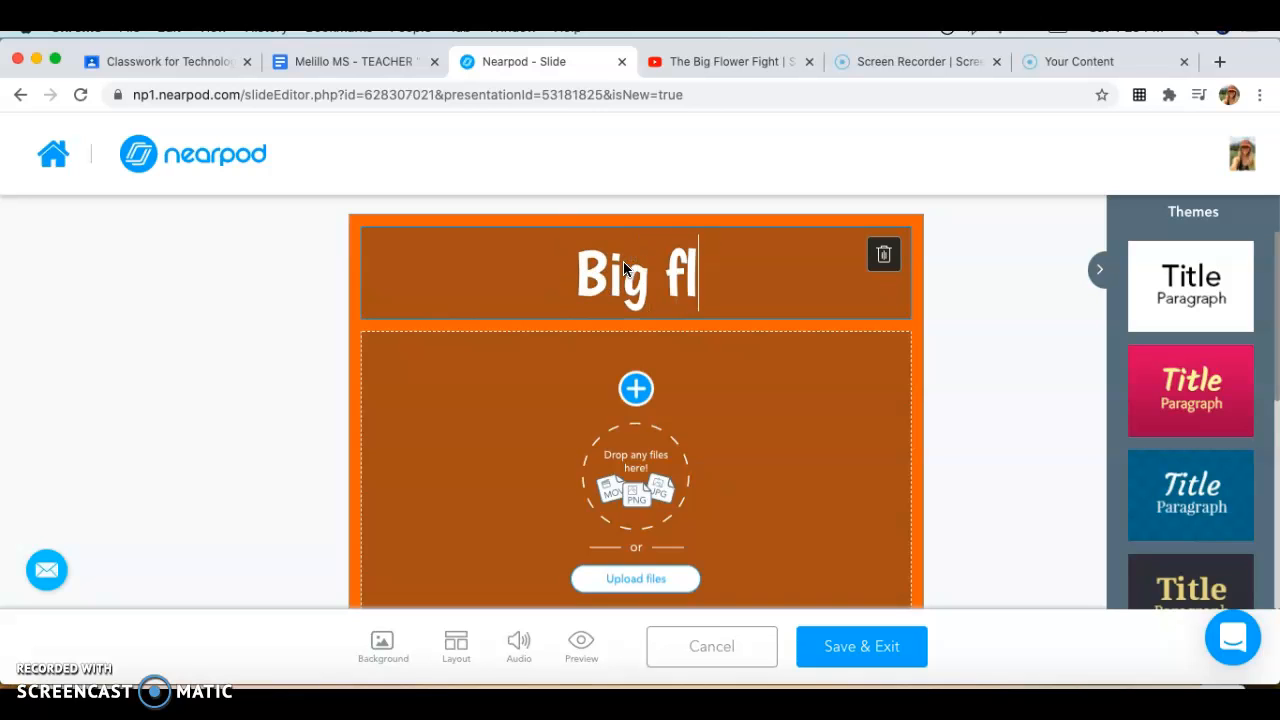
{"action": "type", "text": "ower fight"}
{"action": "key", "text": "BackSpace"}
{"action": "key", "text": "BackSpace"}
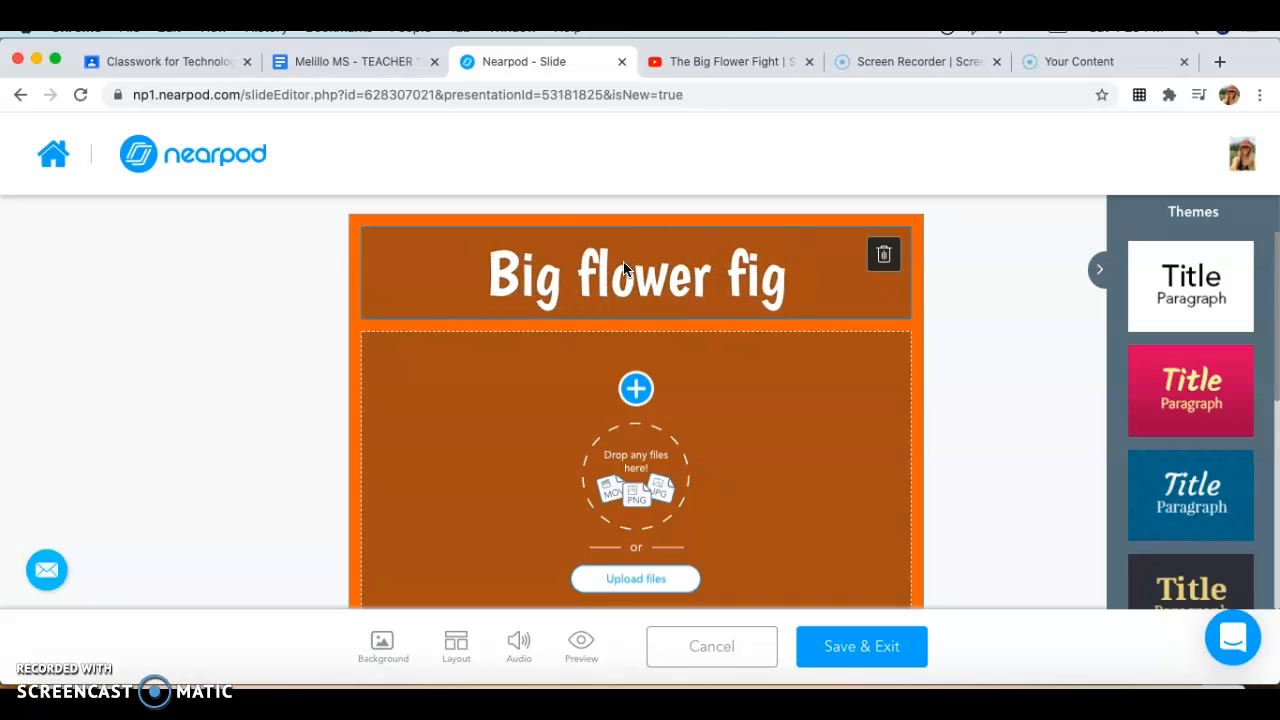
{"action": "key", "text": "BackSpace"}
{"action": "key", "text": "BackSpace"}
{"action": "key", "text": "BackSpace"}
{"action": "key", "text": "BackSpace"}
{"action": "key", "text": "BackSpace"}
{"action": "key", "text": "BackSpace"}
{"action": "key", "text": "BackSpace"}
{"action": "key", "text": "BackSpace"}
{"action": "key", "text": "BackSpace"}
{"action": "key", "text": "BackSpace"}
{"action": "type", "text": "Flo"}
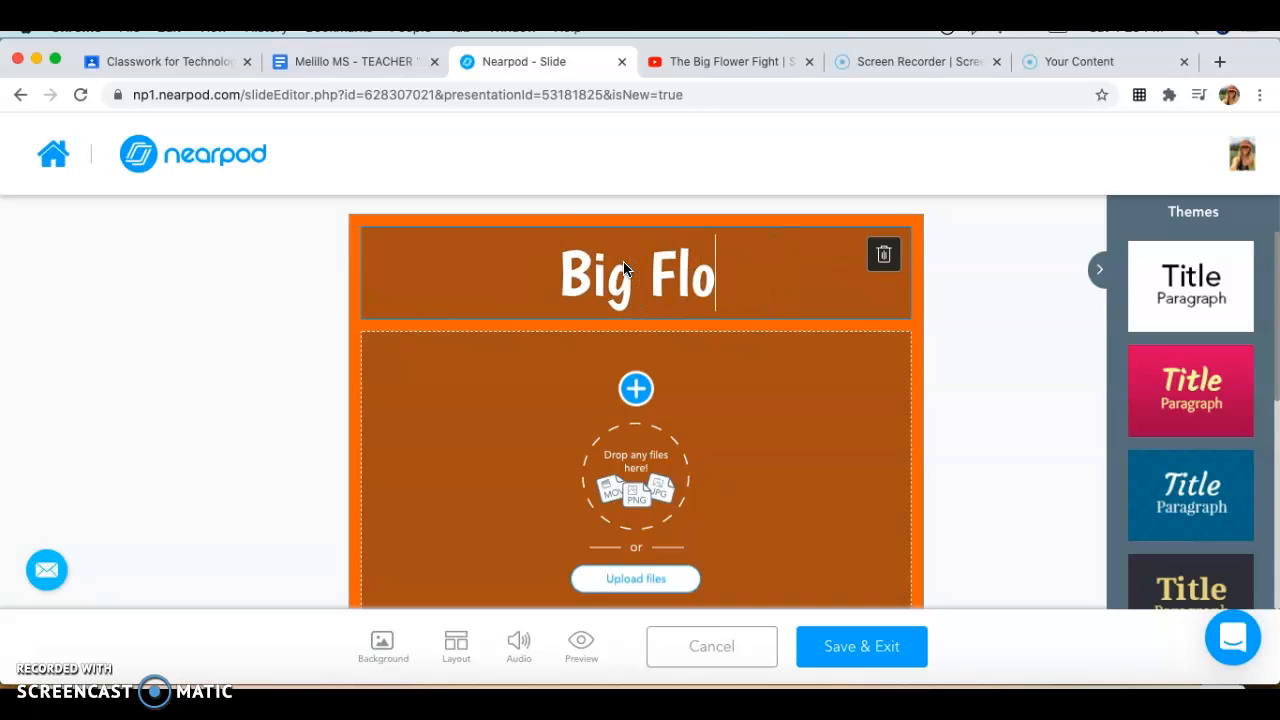
{"action": "type", "text": "wer Fight"}
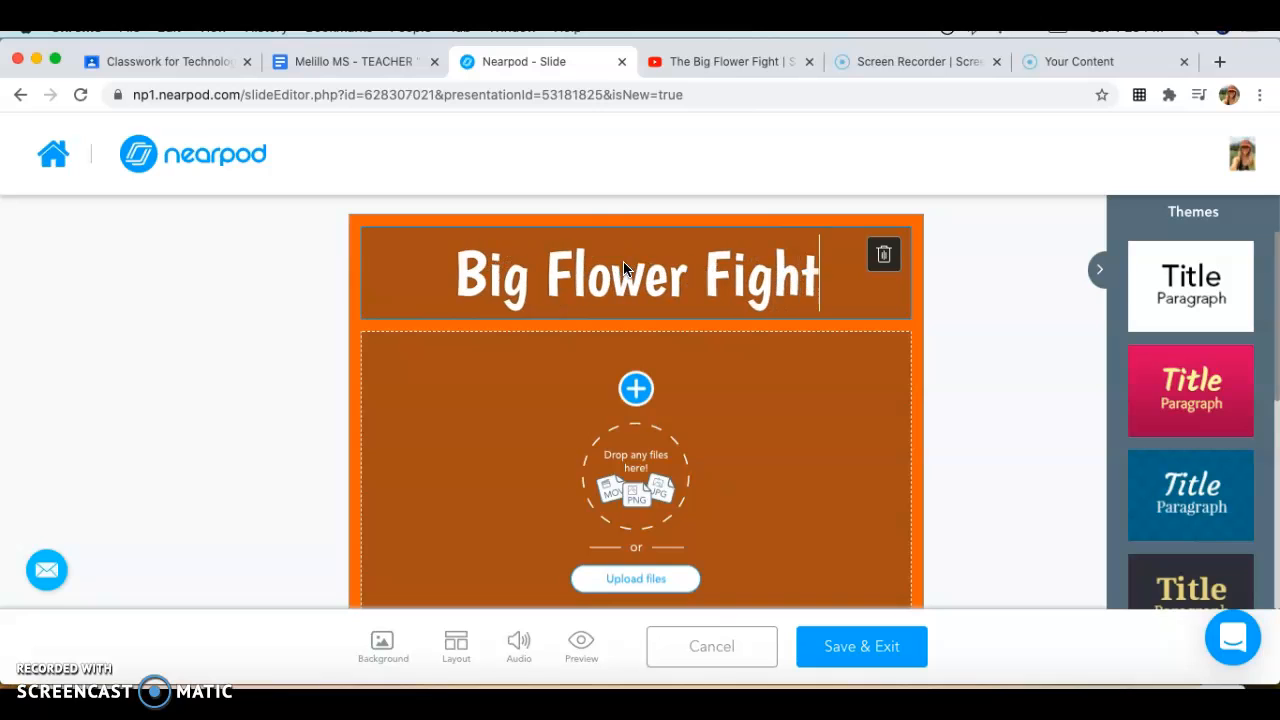
Add a text block to the slide body with the fill-in sentence "I love this show because" followed by a blank line
{"action": "left_click", "coordinate": [636, 396]}
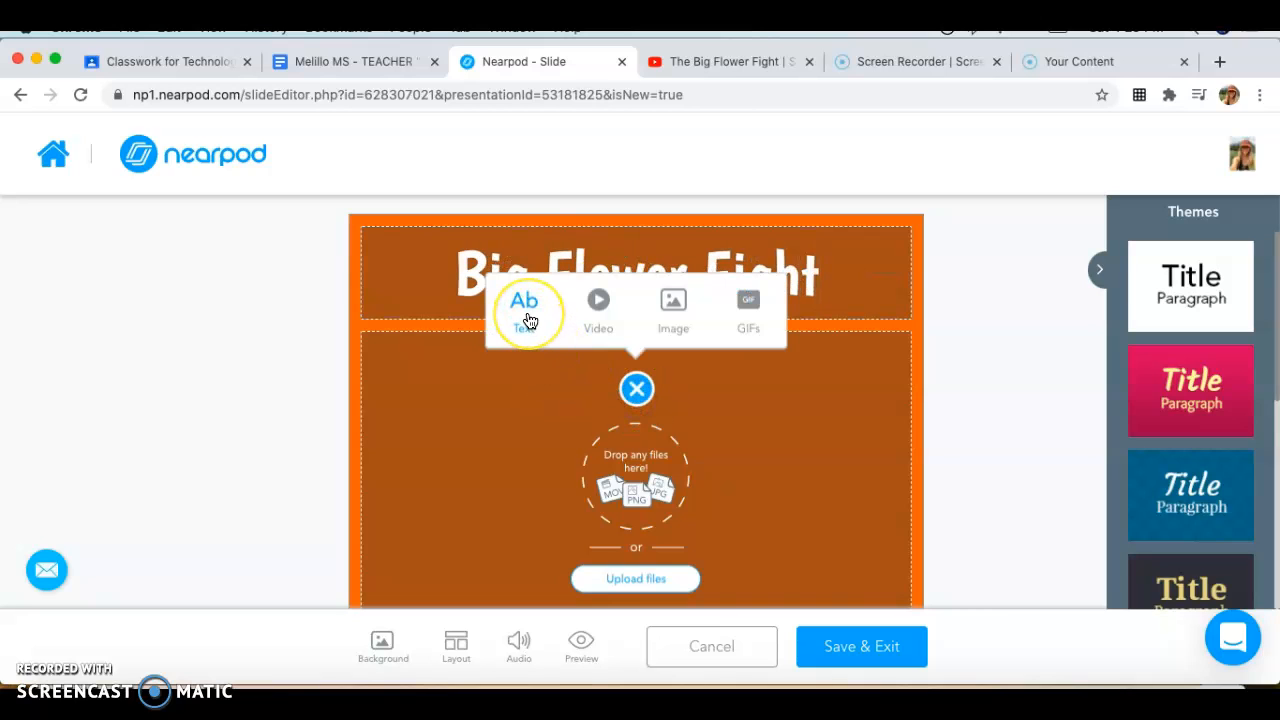
{"action": "left_click", "coordinate": [529, 318]}
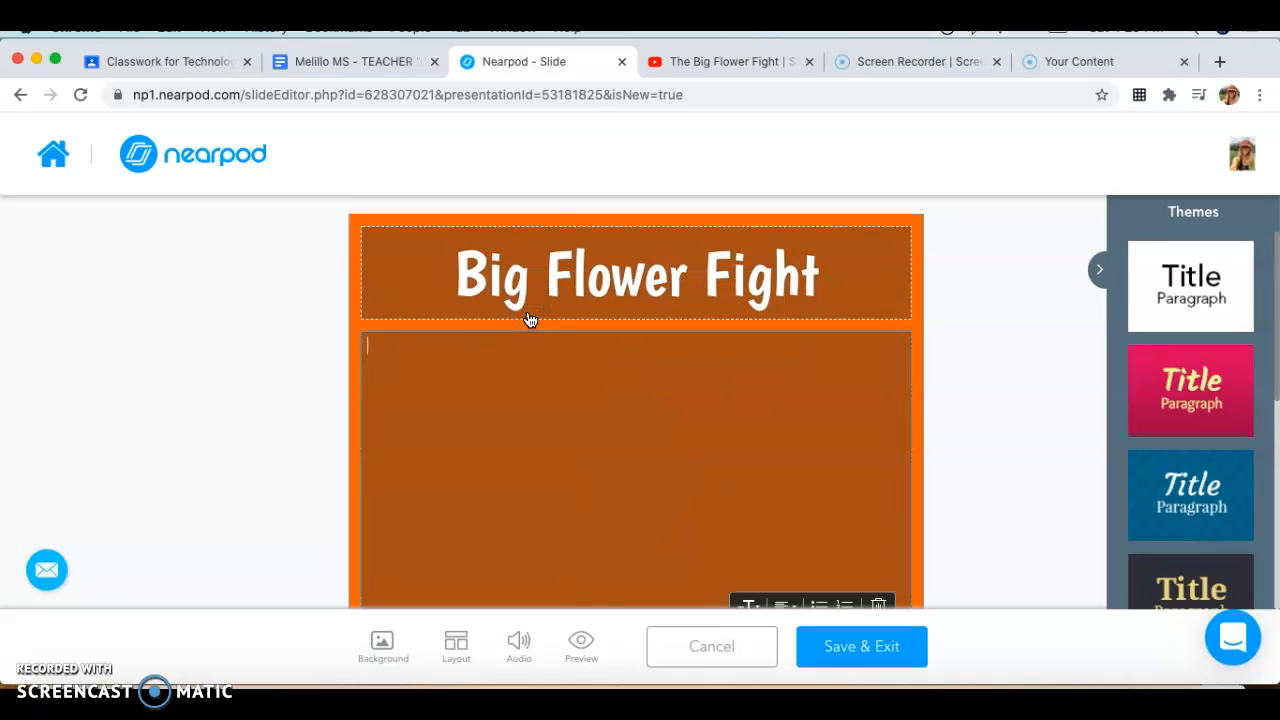
{"action": "type", "text": "I love this show because __________________________________."}
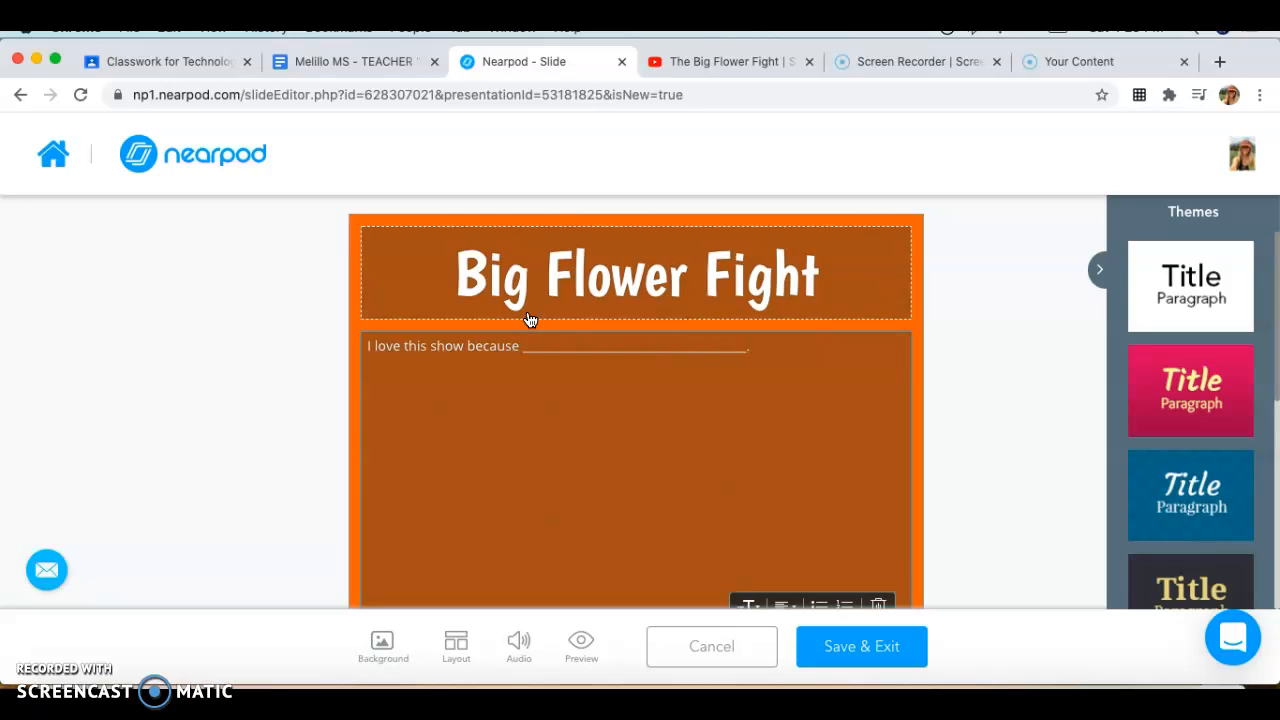
Try the Huge and Large text sizes on the fill-in sentence and settle on Huge
{"action": "scroll", "coordinate": [530, 320], "scroll_direction": "down", "scroll_amount": 1}
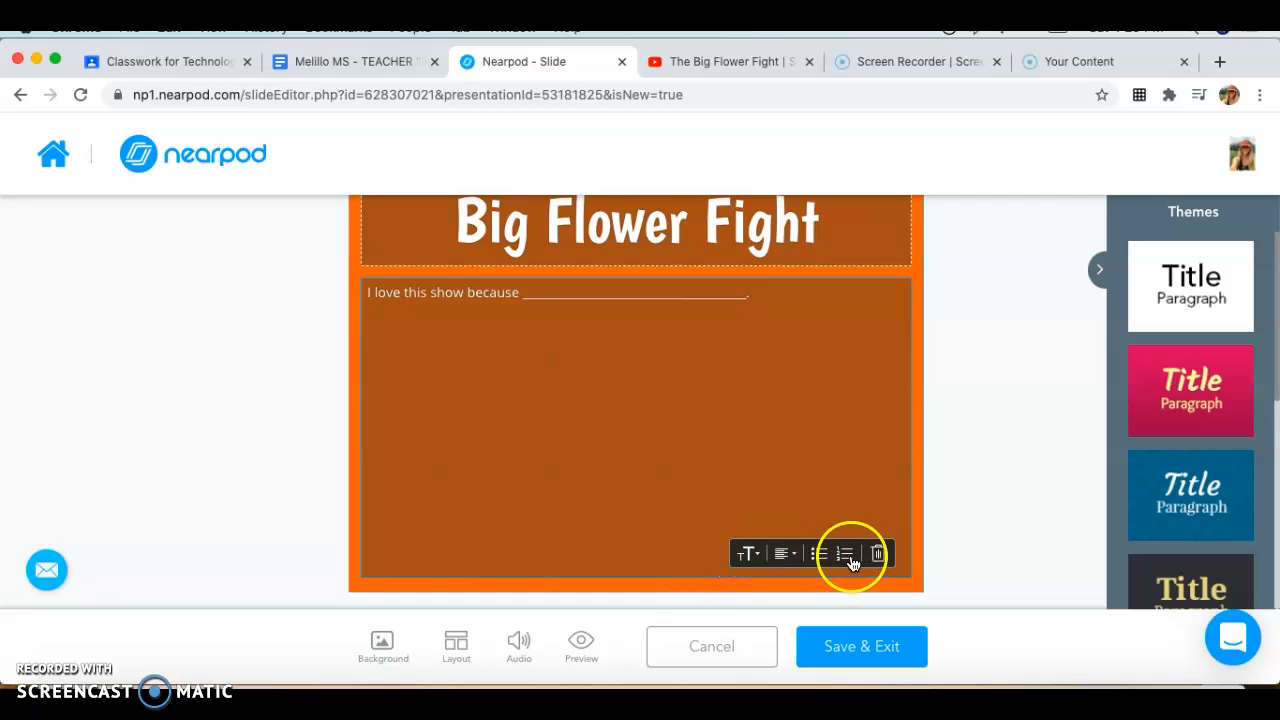
{"action": "left_click", "coordinate": [752, 555]}
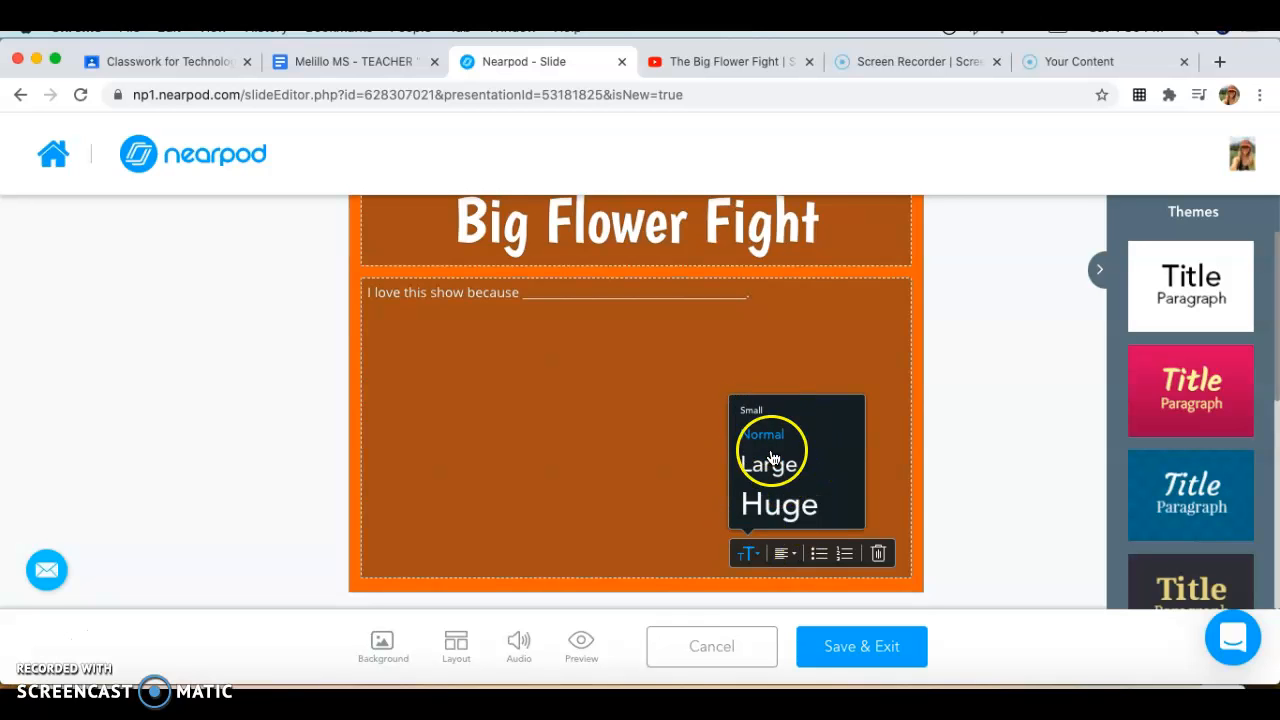
{"action": "left_click", "coordinate": [792, 510]}
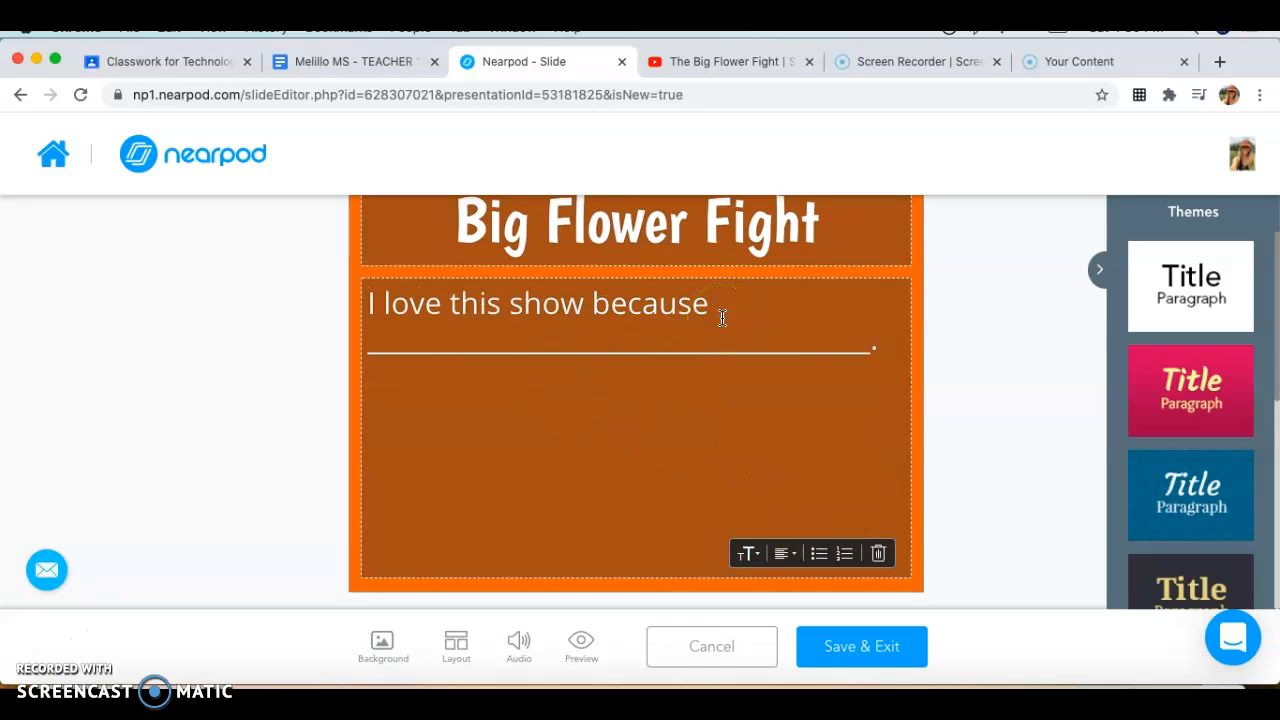
{"action": "left_click", "coordinate": [782, 552]}
{"action": "left_click", "coordinate": [750, 553]}
{"action": "left_click", "coordinate": [768, 468]}
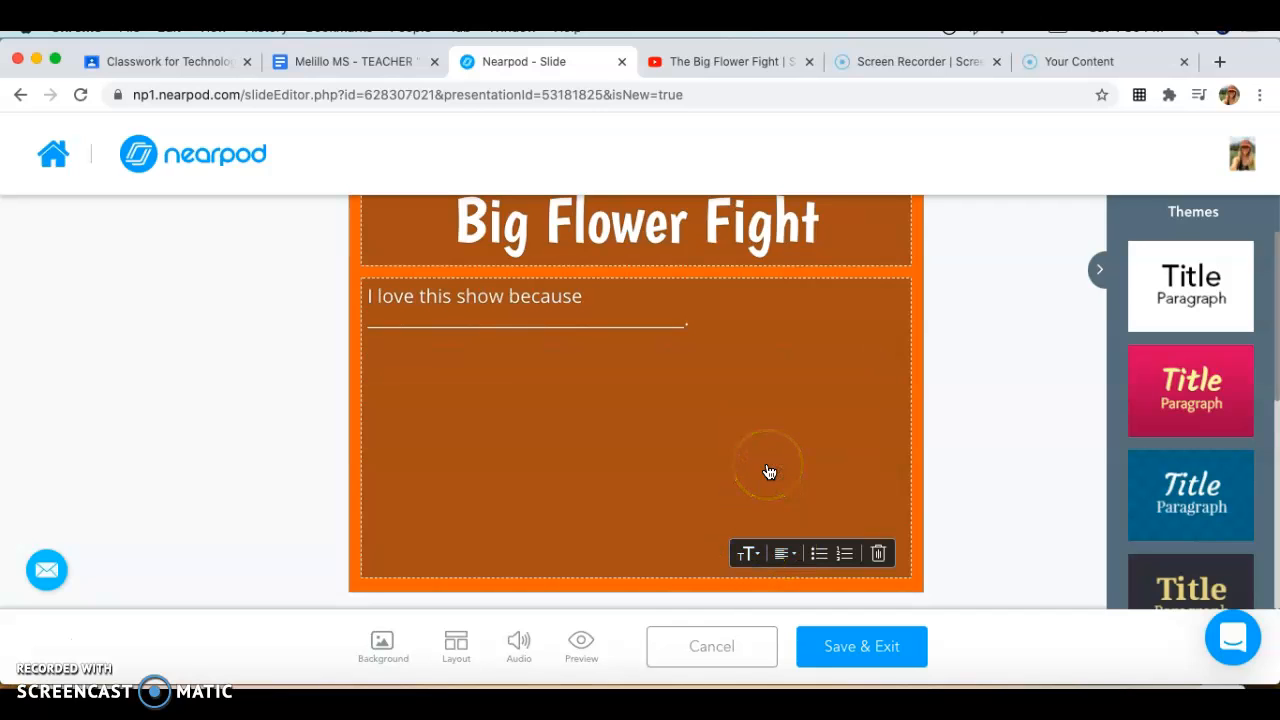
{"action": "left_click", "coordinate": [746, 553]}
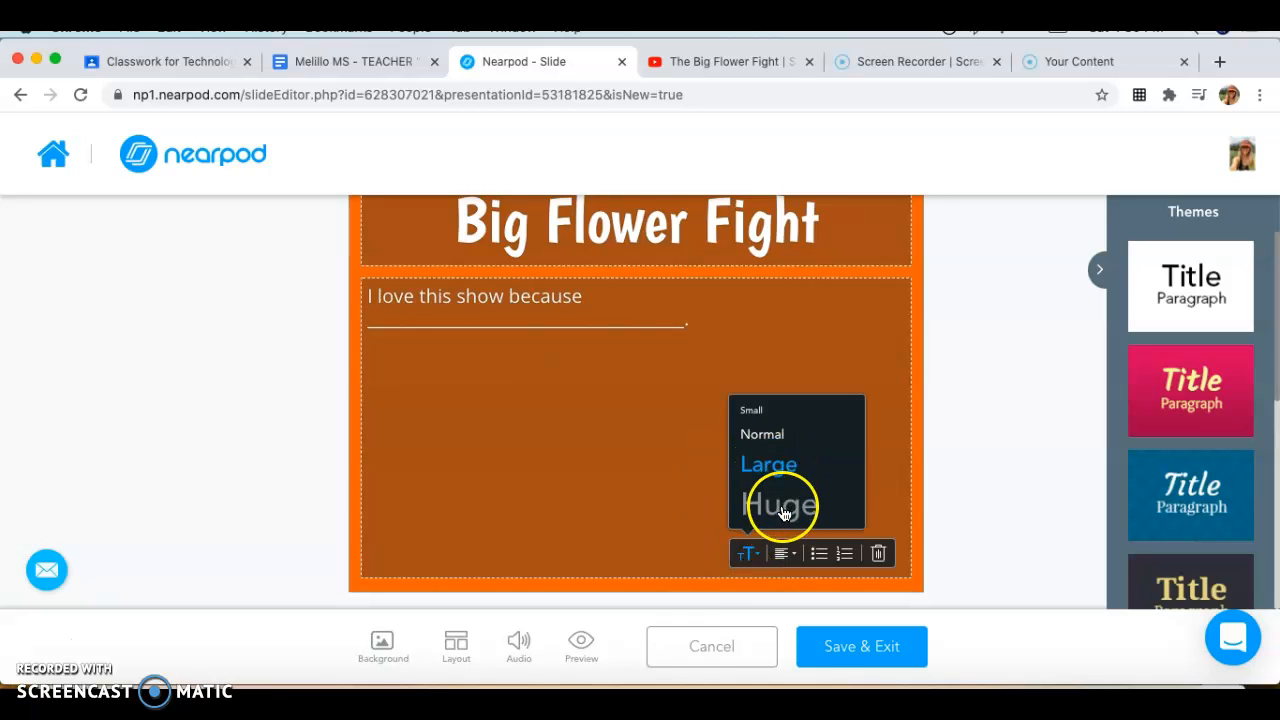
{"action": "left_click", "coordinate": [775, 515]}
{"action": "left_click", "coordinate": [776, 508]}
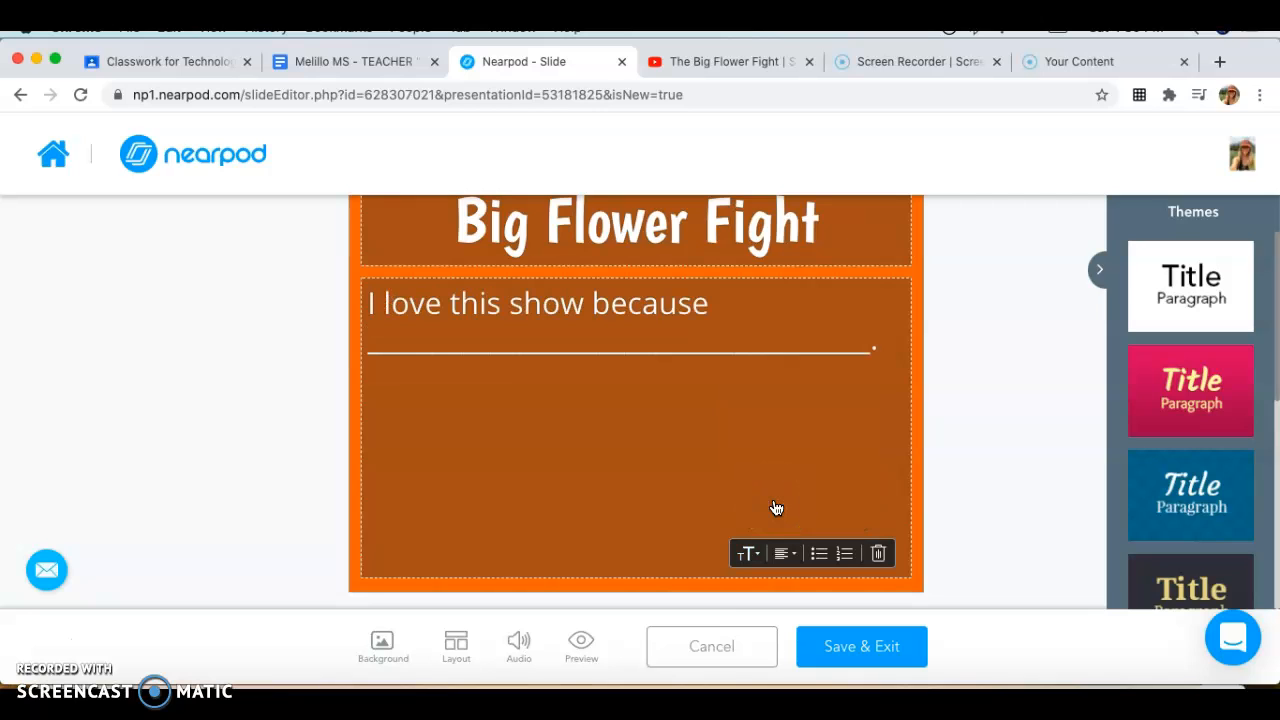
Try the alignment and numbered list formatting on the sentence, and delete the text block from the slide
{"action": "left_click", "coordinate": [784, 553]}
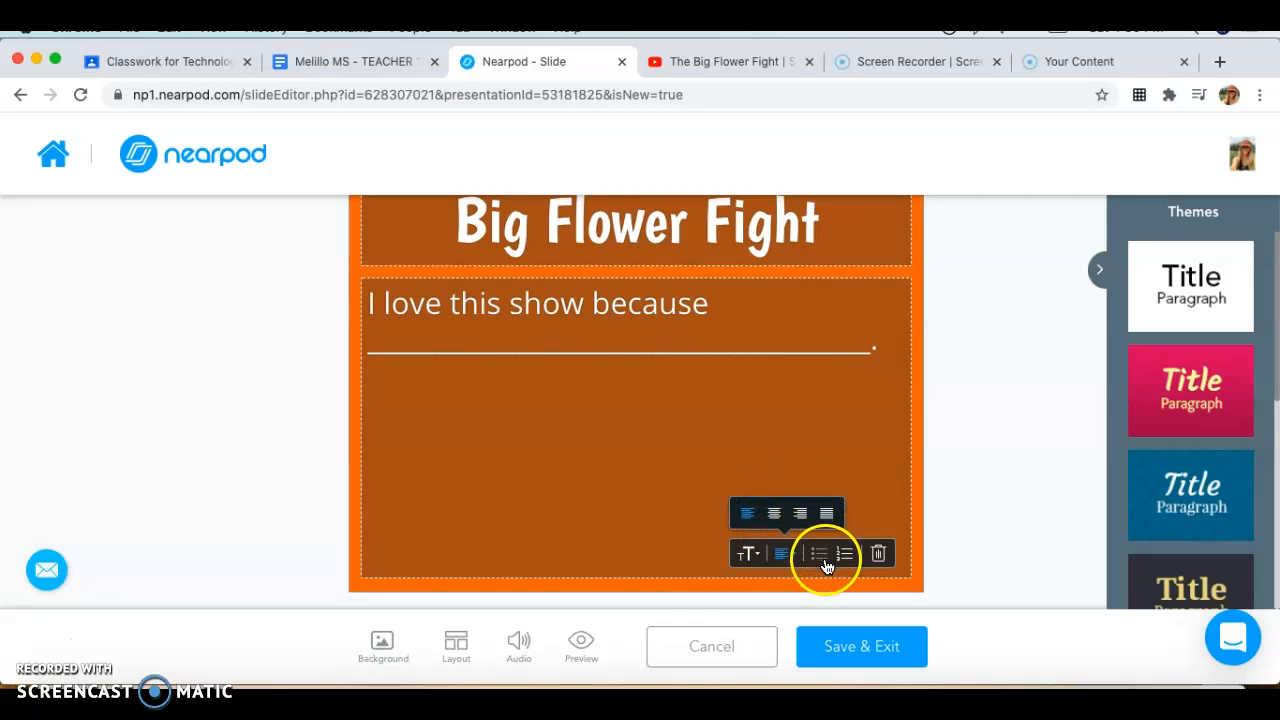
{"action": "left_click", "coordinate": [819, 558]}
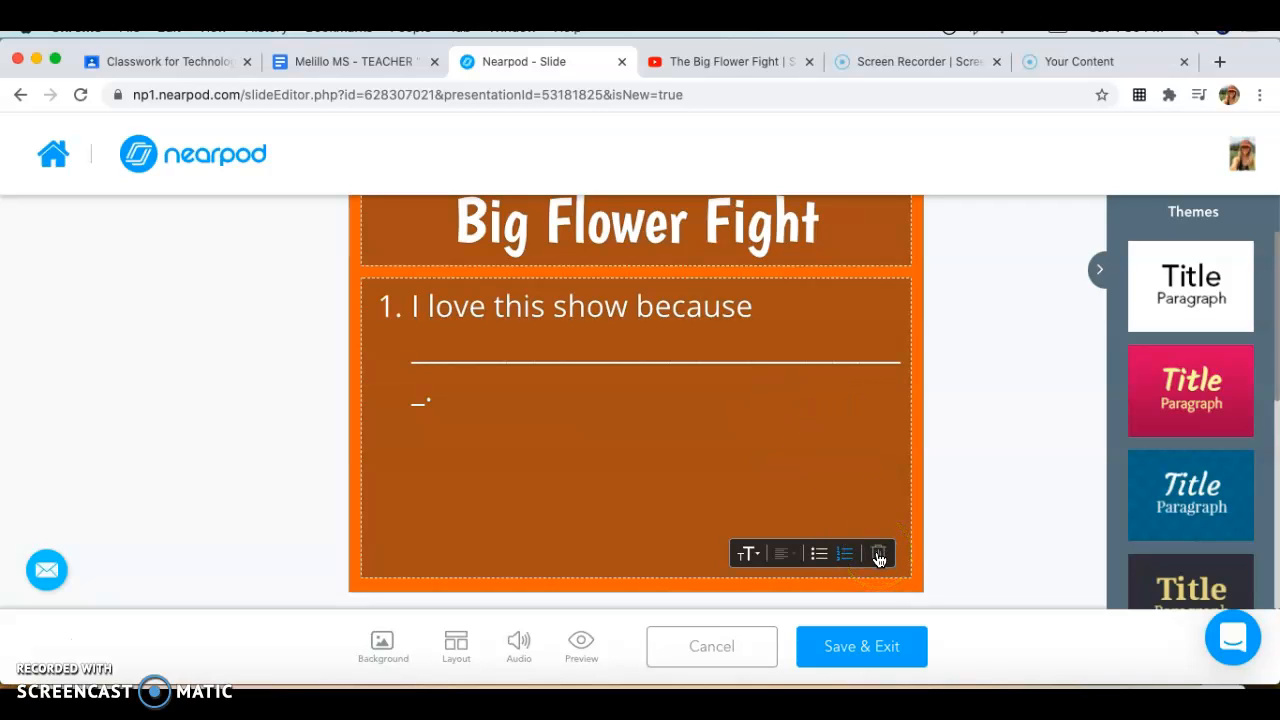
{"action": "left_click", "coordinate": [879, 556]}
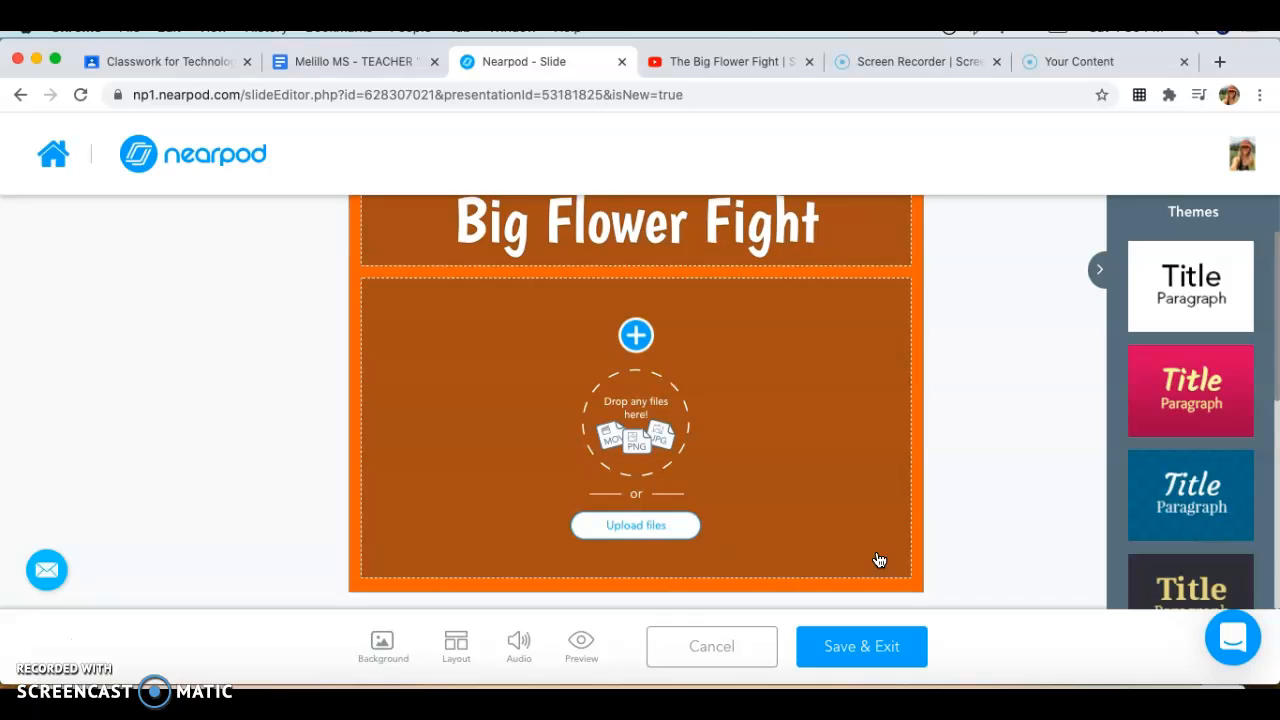
Search for "big flower fight" images, insert the photo of the two people holding bouquets into the slide body, and save the slide
{"action": "left_click", "coordinate": [638, 338]}
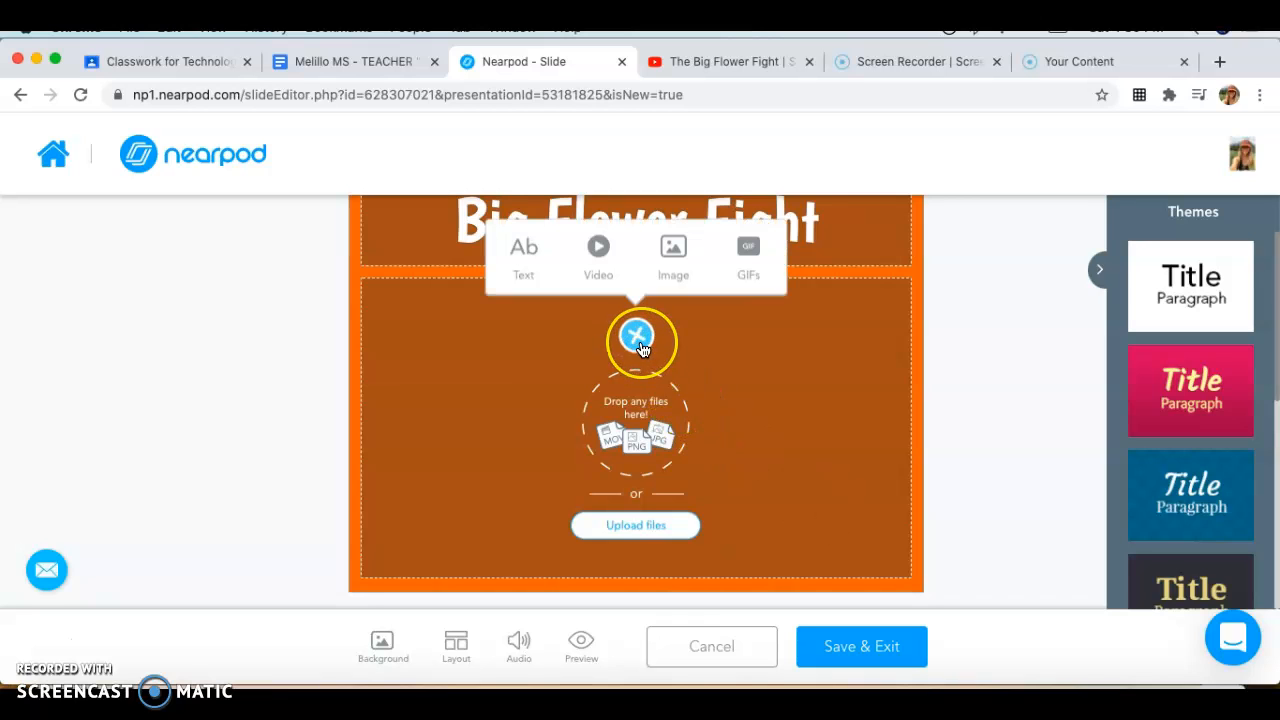
{"action": "left_click", "coordinate": [675, 262]}
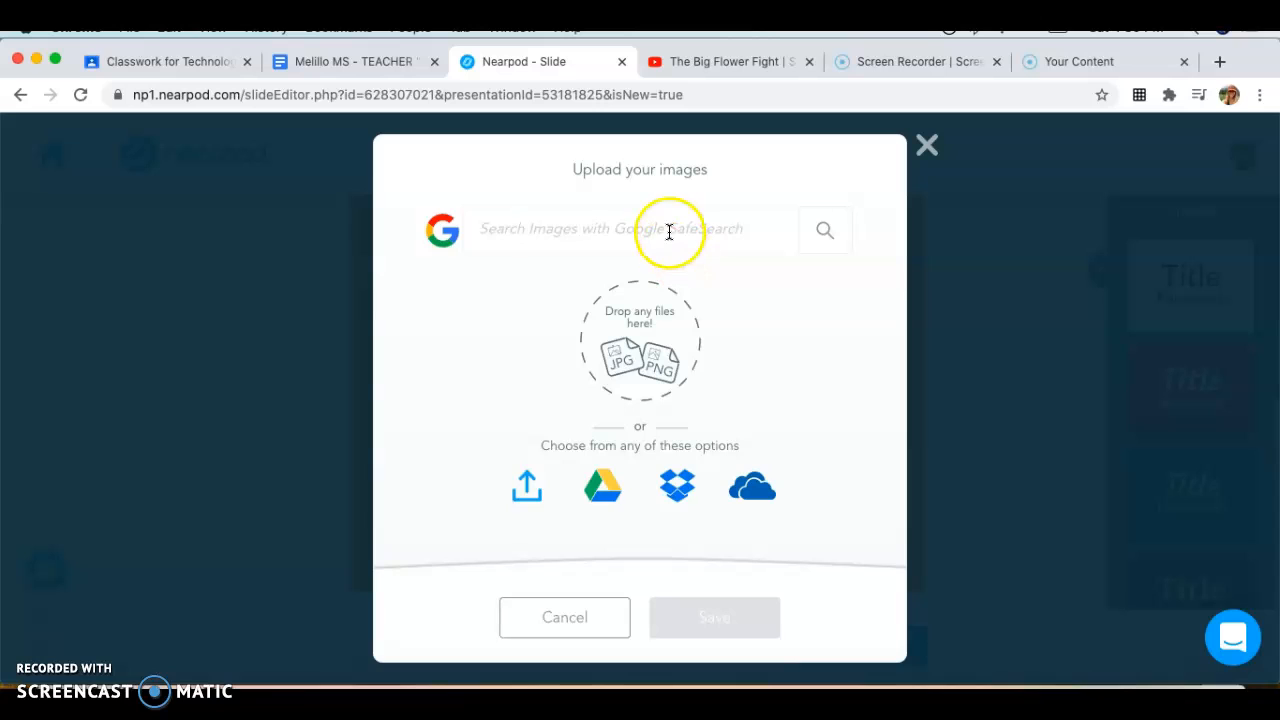
{"action": "left_click", "coordinate": [669, 232]}
{"action": "type", "text": "big flower fight"}
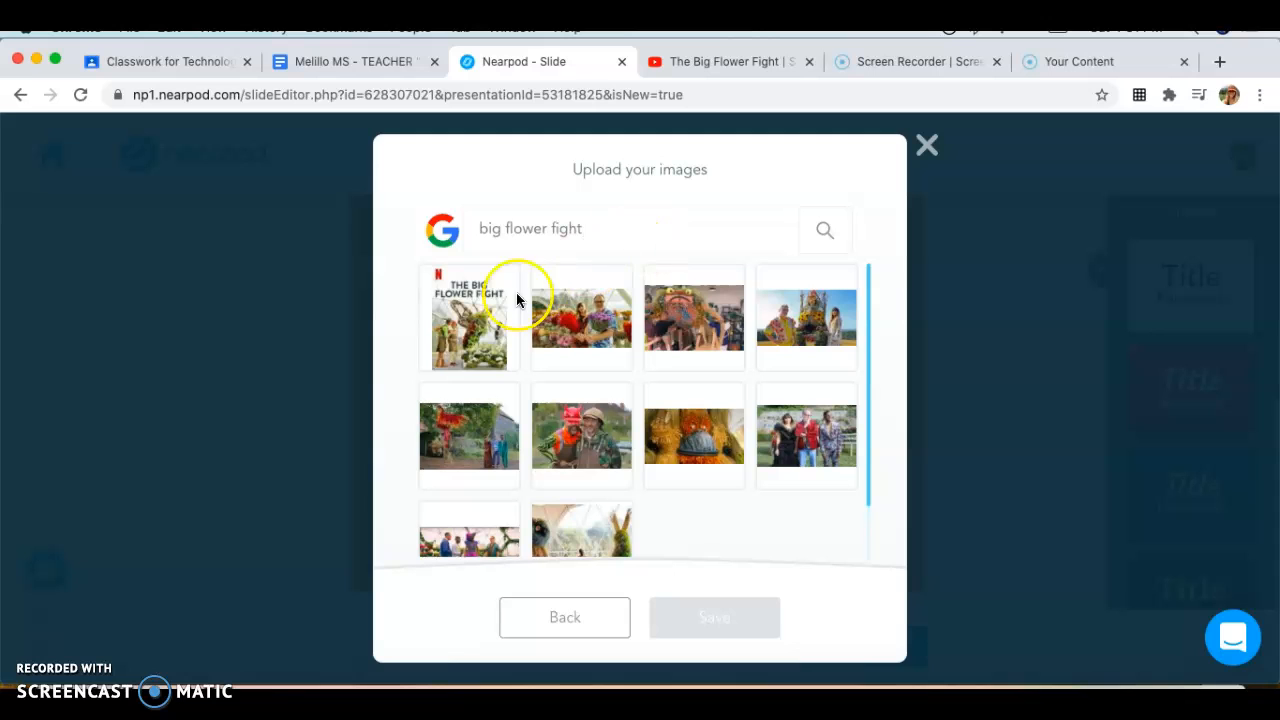
{"action": "left_click", "coordinate": [587, 322]}
{"action": "left_click", "coordinate": [709, 620]}
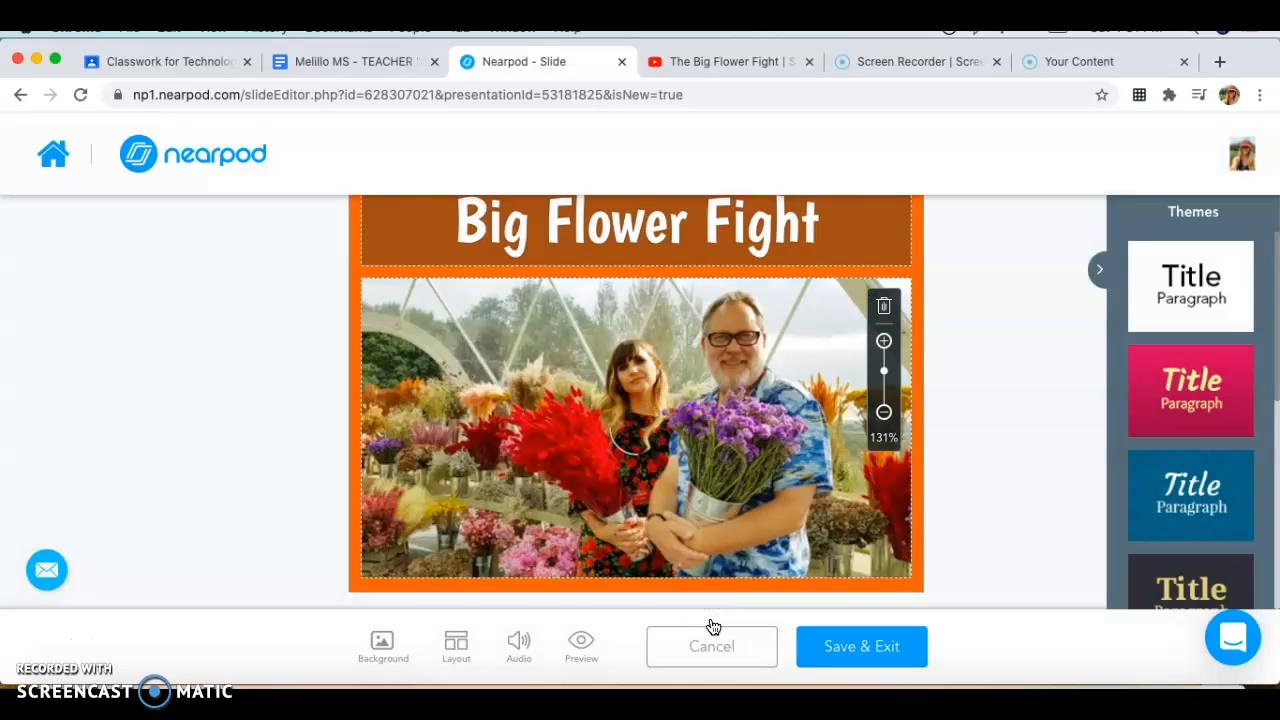
{"action": "left_click", "coordinate": [845, 666]}
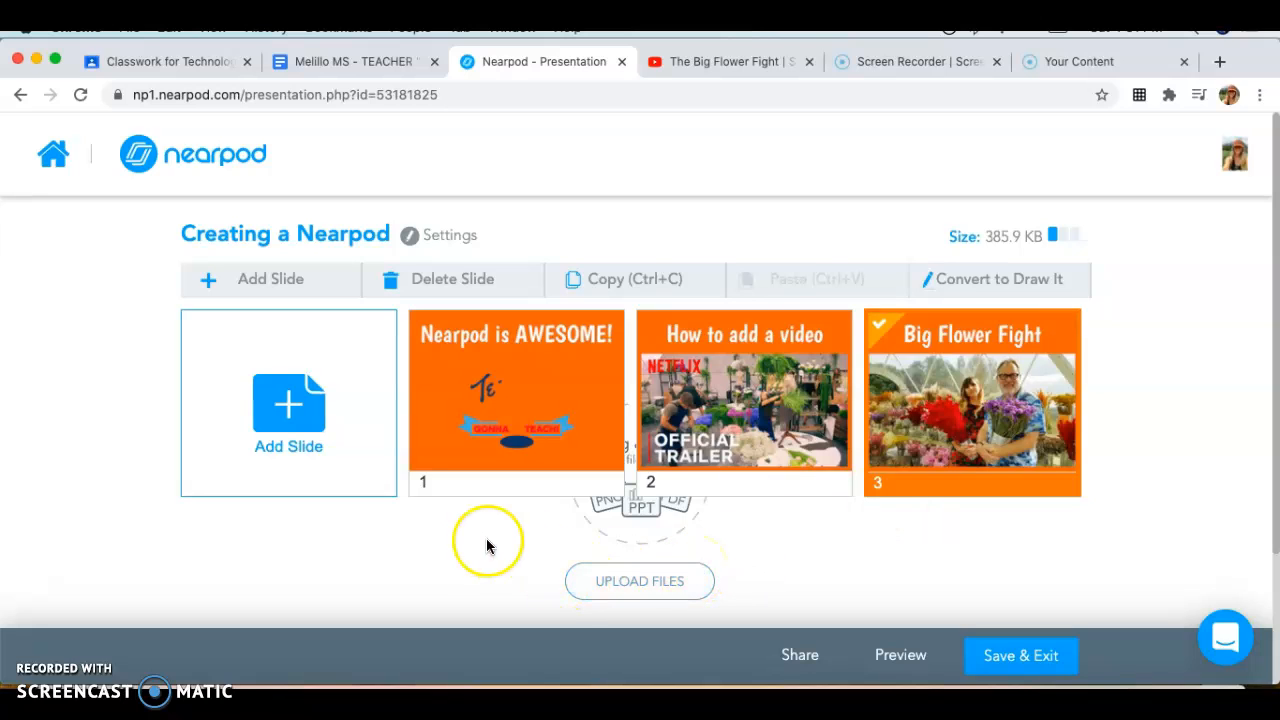
Upload "Lesson Plans Grades 1-3.pdf" from the computer into the lesson as a PDF Viewer
{"action": "left_click", "coordinate": [632, 593]}
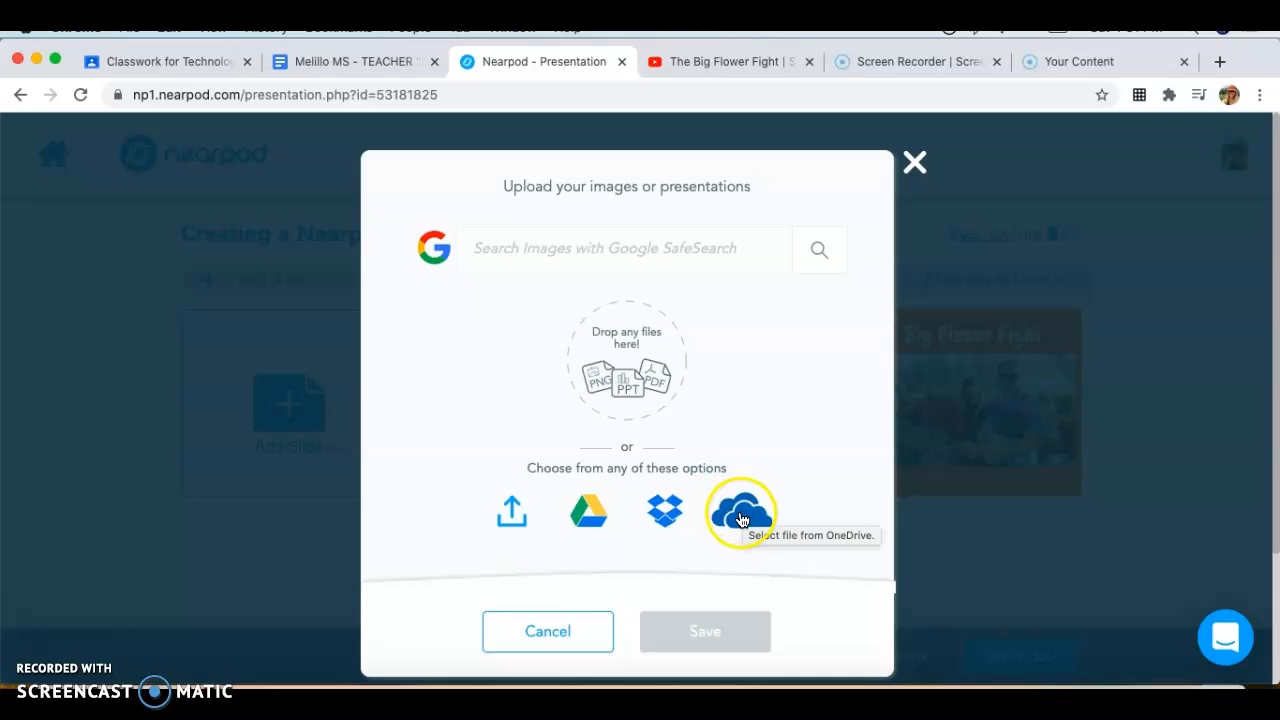
{"action": "left_click", "coordinate": [519, 525]}
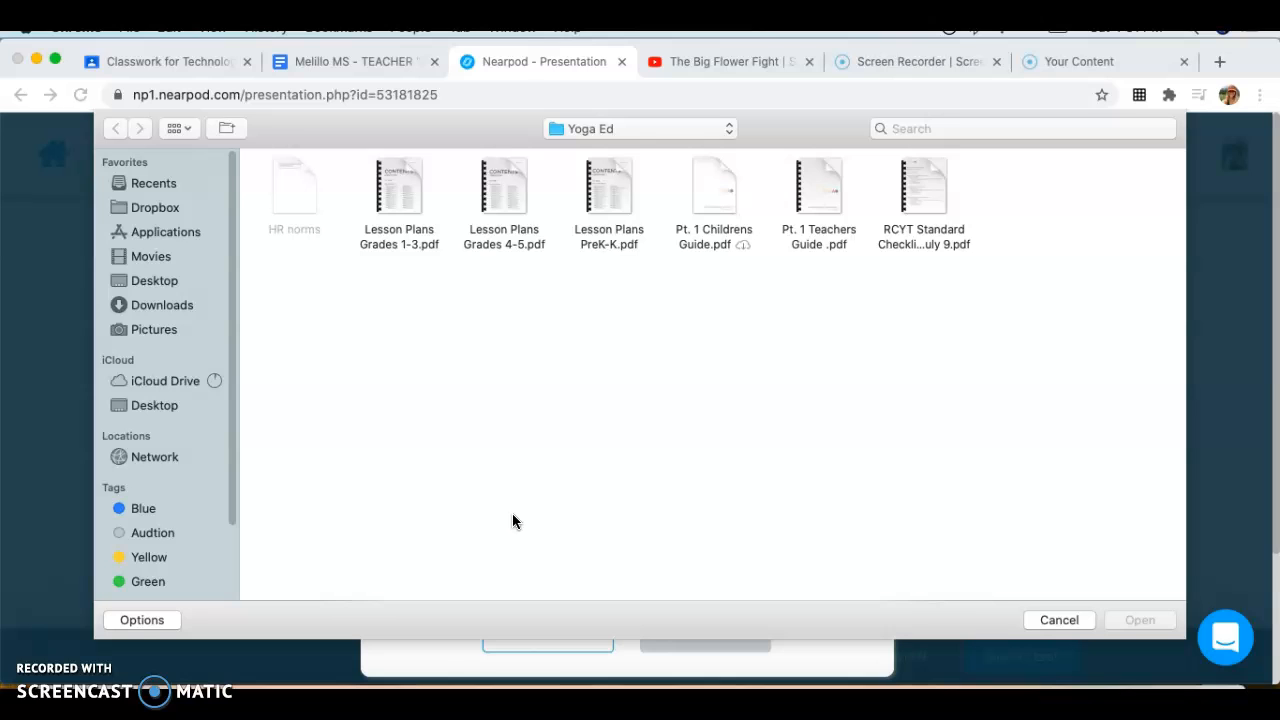
{"action": "mouse_move", "coordinate": [415, 205]}
{"action": "double_click", "coordinate": [403, 188]}
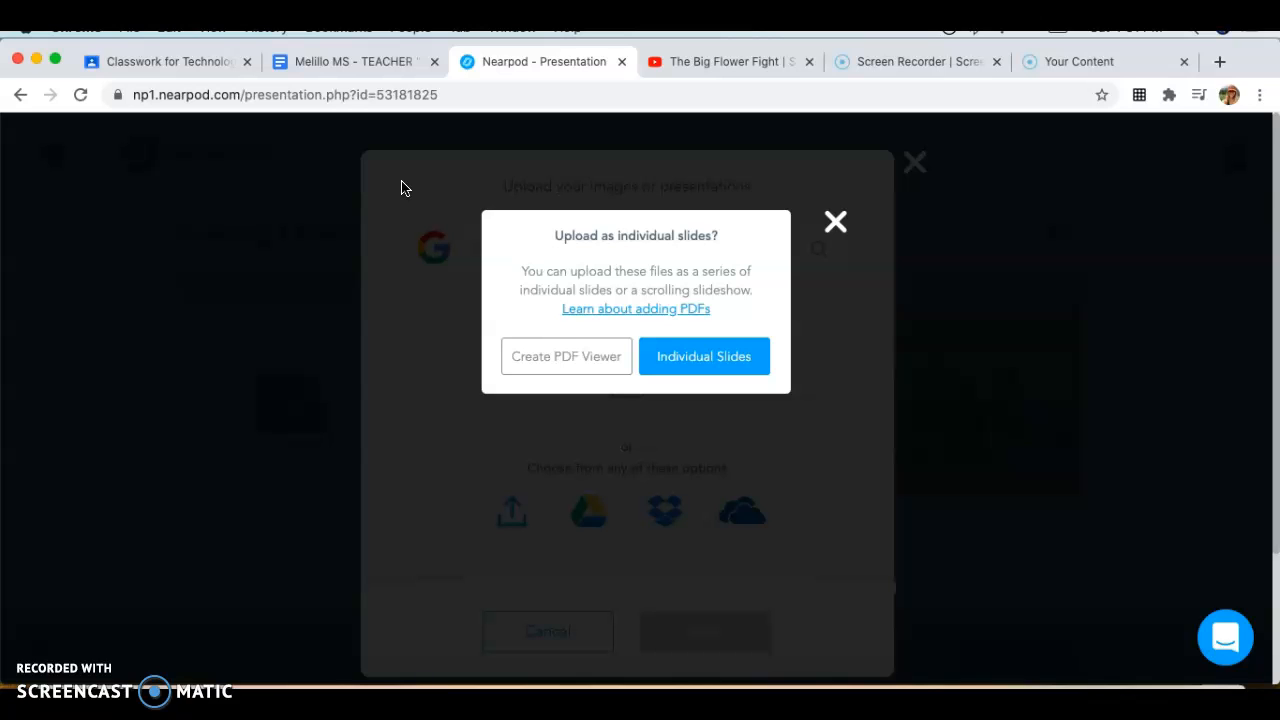
{"action": "left_click", "coordinate": [577, 372]}
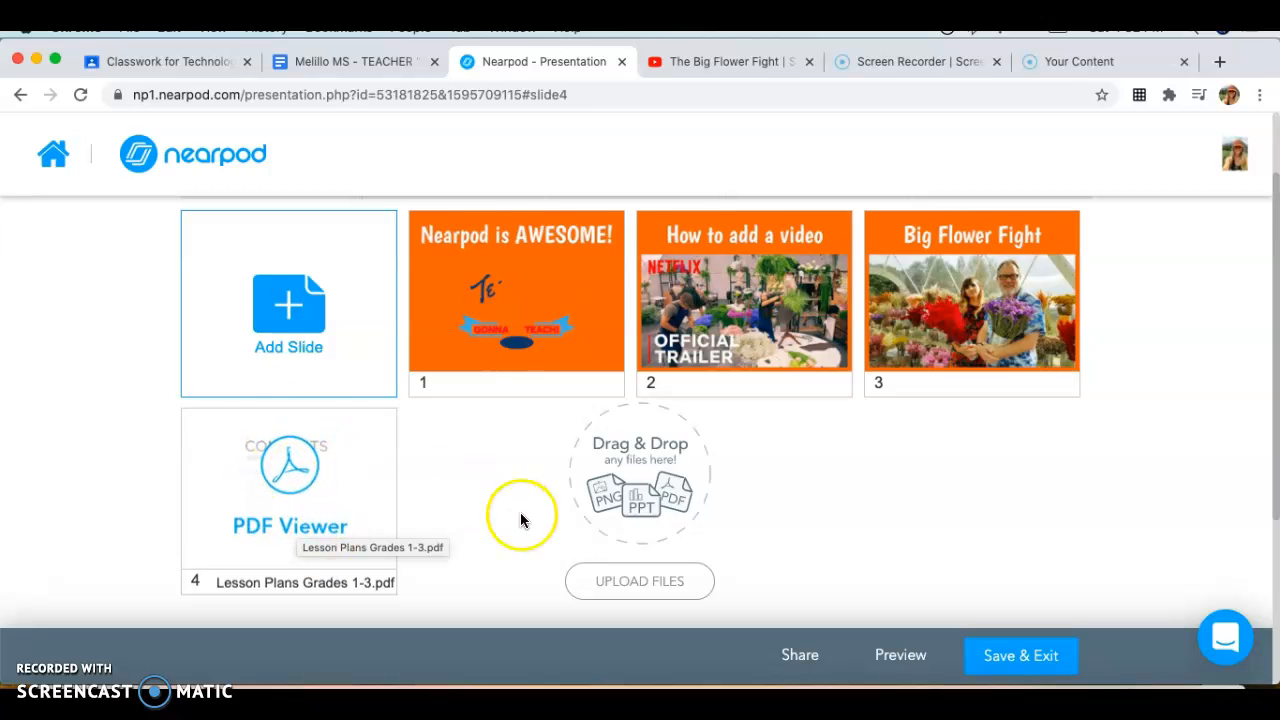
Upload "Lesson Plans Grades 4-5.pdf" from the computer into the lesson as individual slides
{"action": "left_click", "coordinate": [589, 590]}
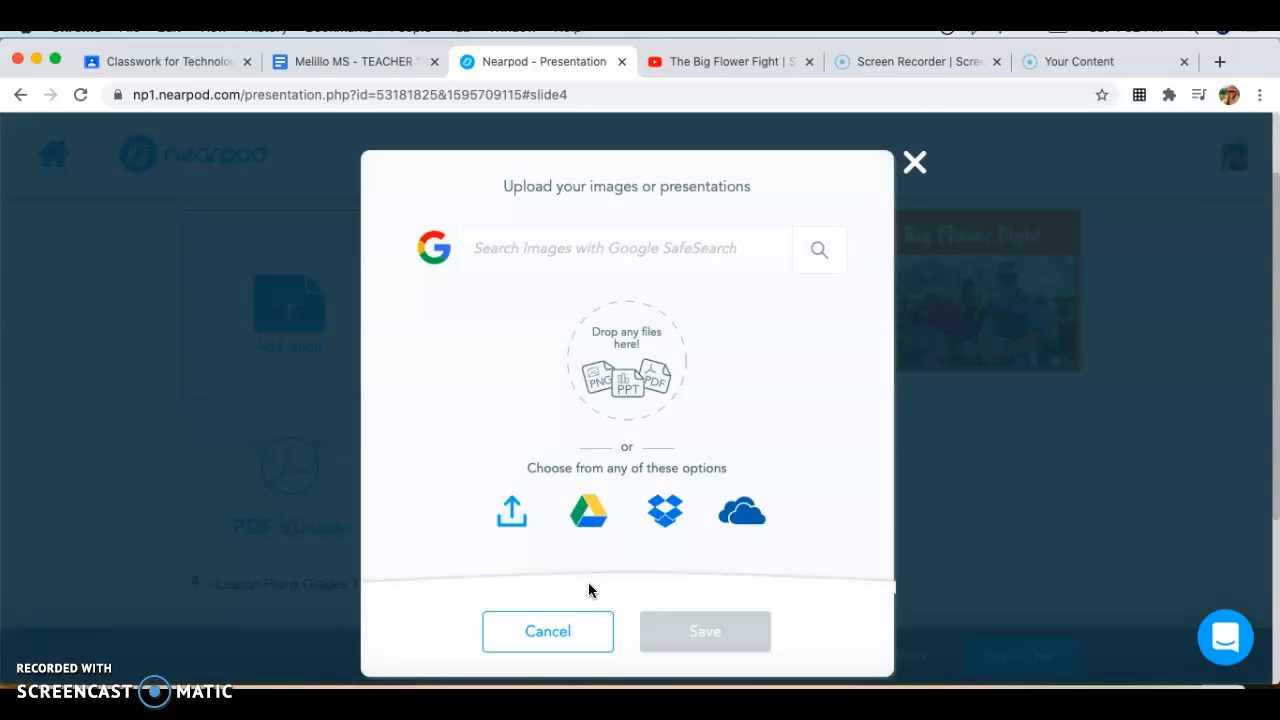
{"action": "left_click", "coordinate": [510, 515]}
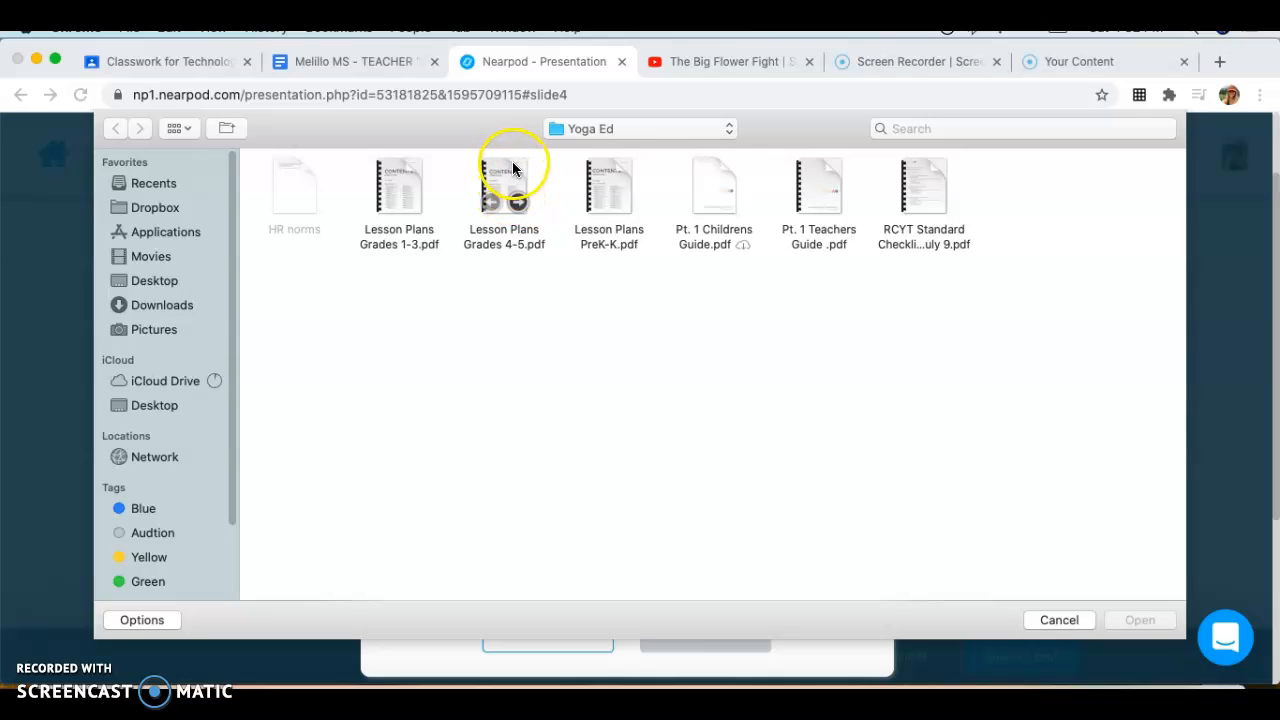
{"action": "left_click", "coordinate": [512, 170]}
{"action": "double_click", "coordinate": [512, 170]}
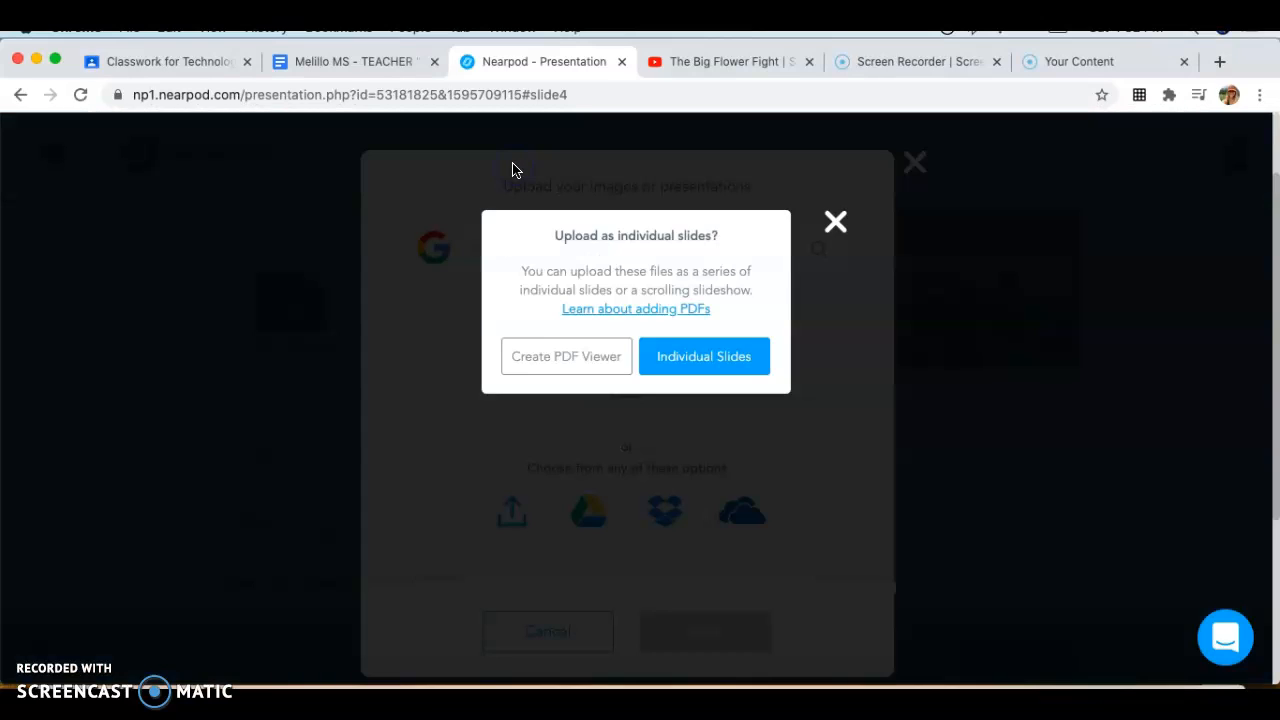
{"action": "left_click", "coordinate": [695, 356]}
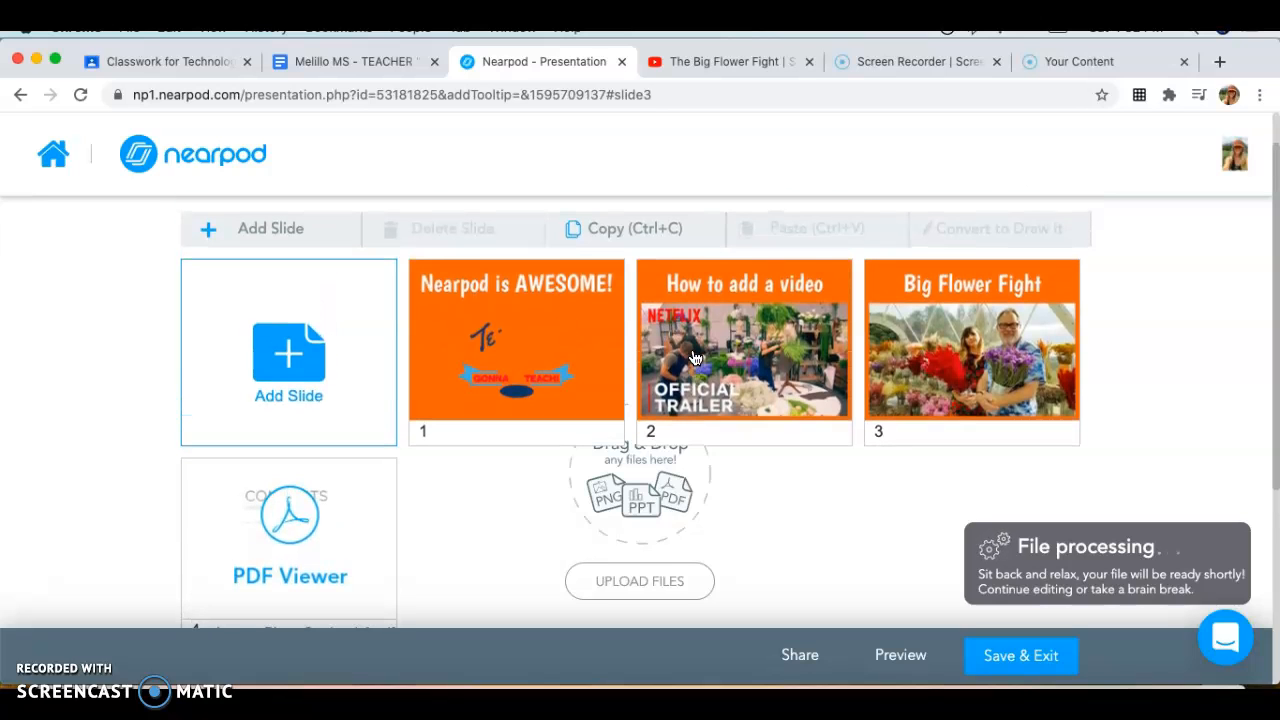
Preview the lesson as a student and go through the GIF and video slides to the Big Flower Fight slide
{"action": "left_click", "coordinate": [901, 657]}
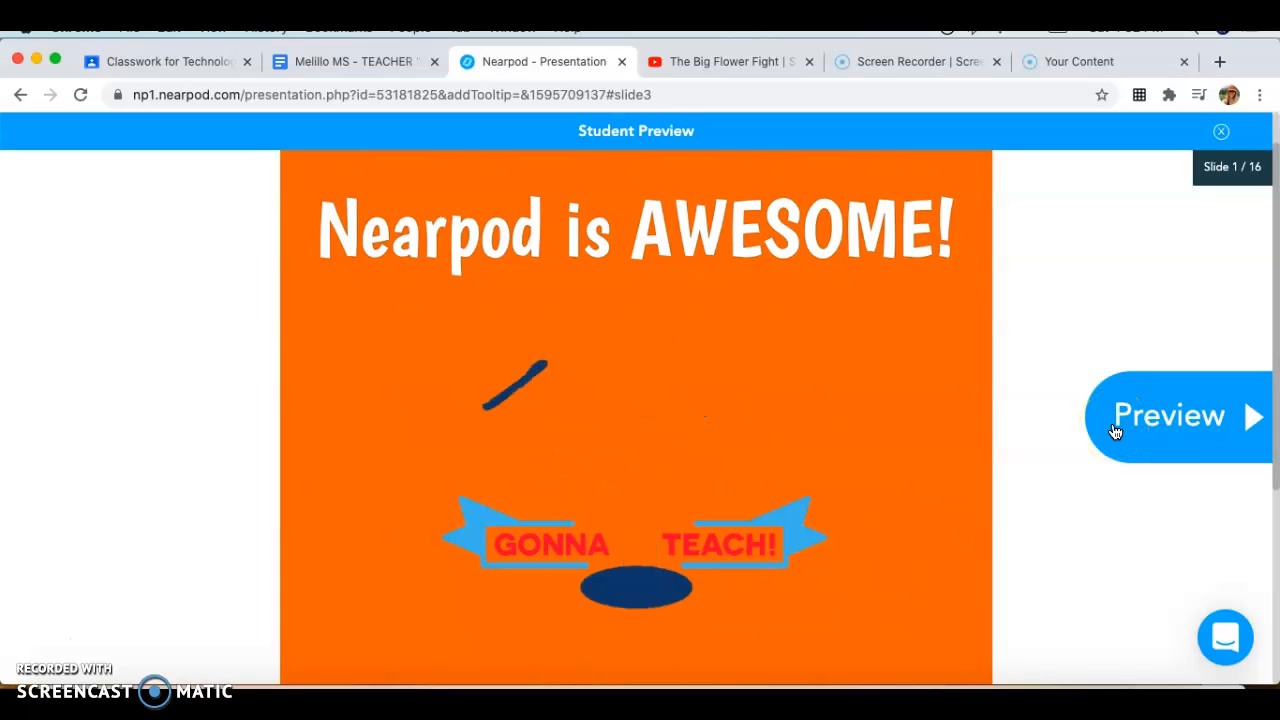
{"action": "left_click", "coordinate": [1211, 420]}
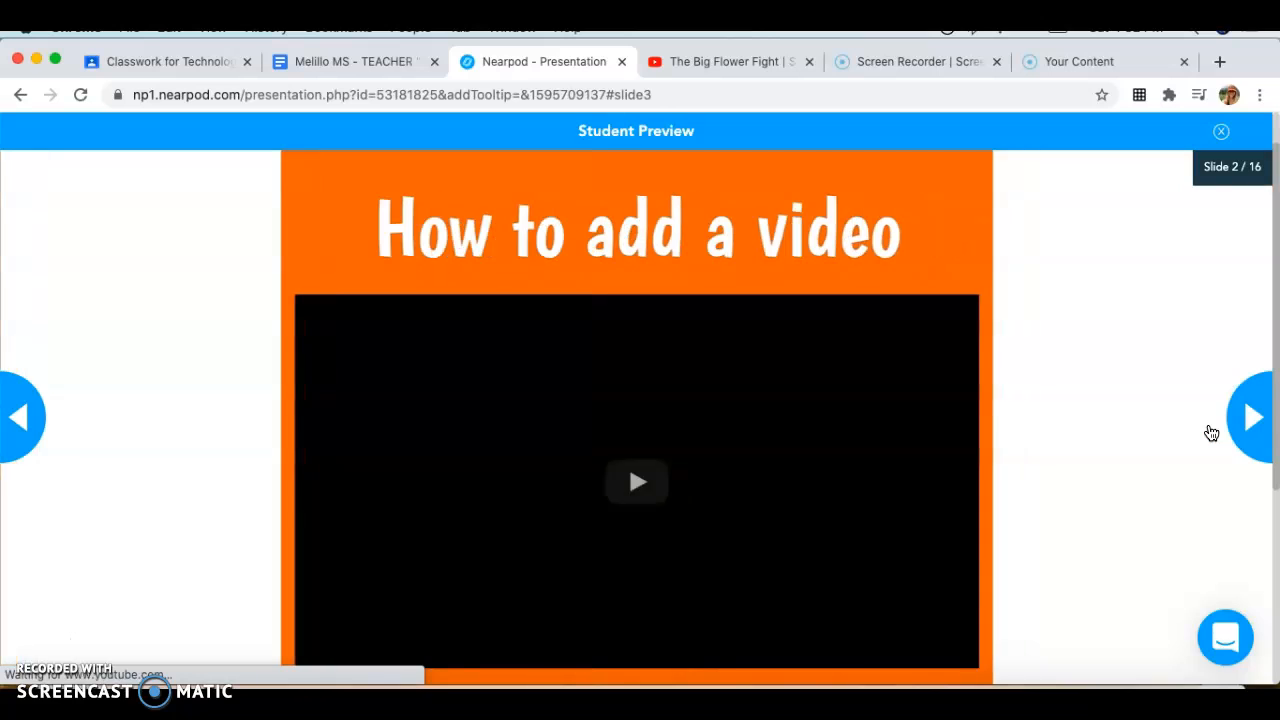
{"action": "left_click", "coordinate": [608, 457]}
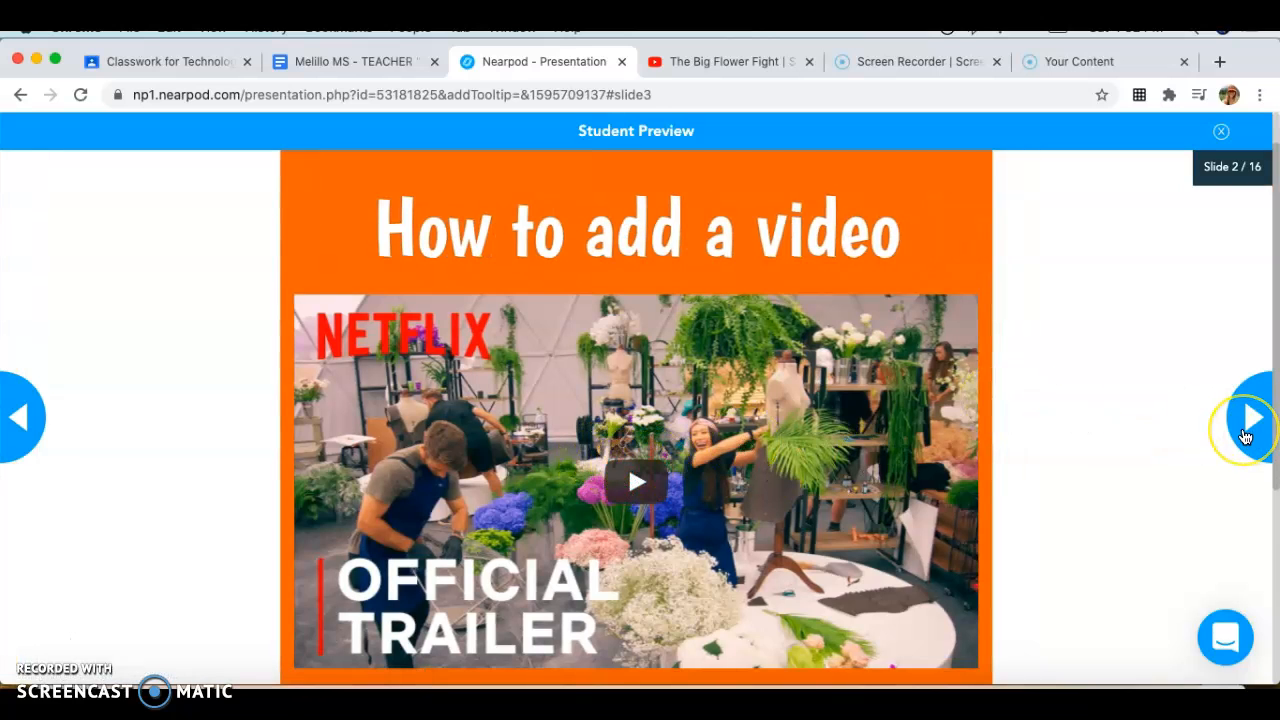
{"action": "left_click", "coordinate": [1245, 436]}
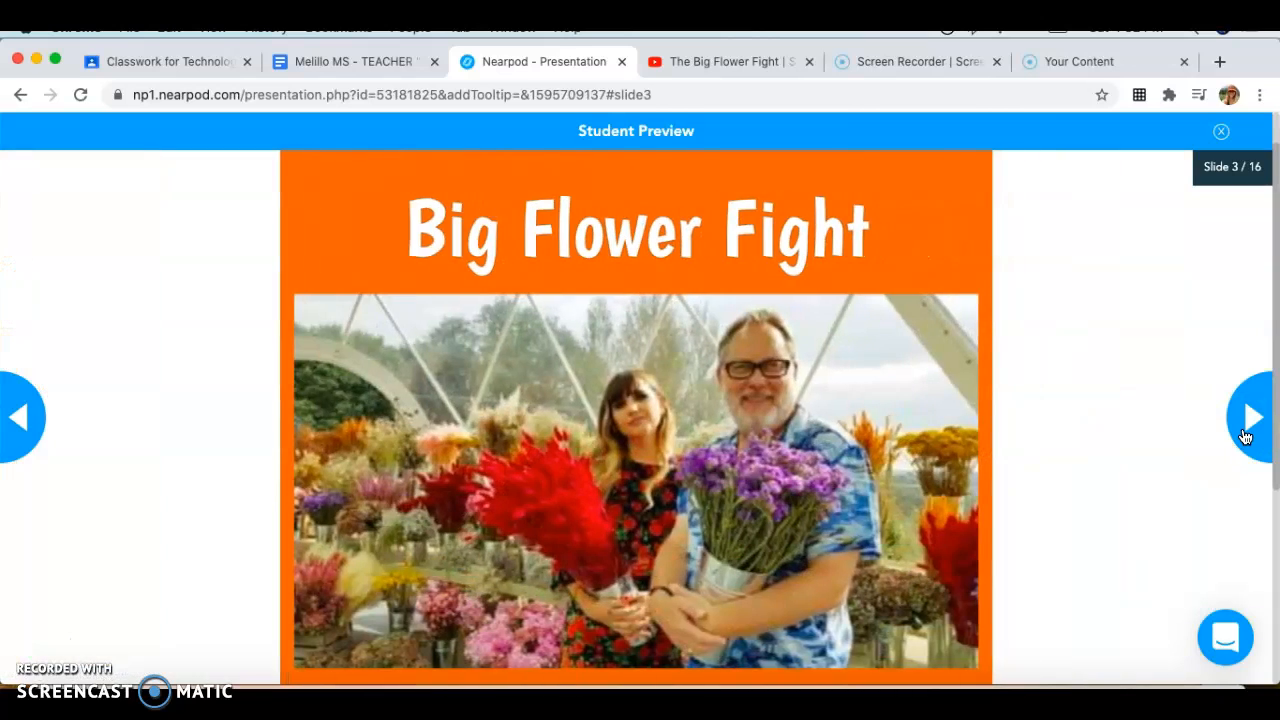
Advance the student preview to the PDF Viewer slide and look through the pages of the grades 1-3 lesson plans
{"action": "left_click", "coordinate": [1245, 436]}
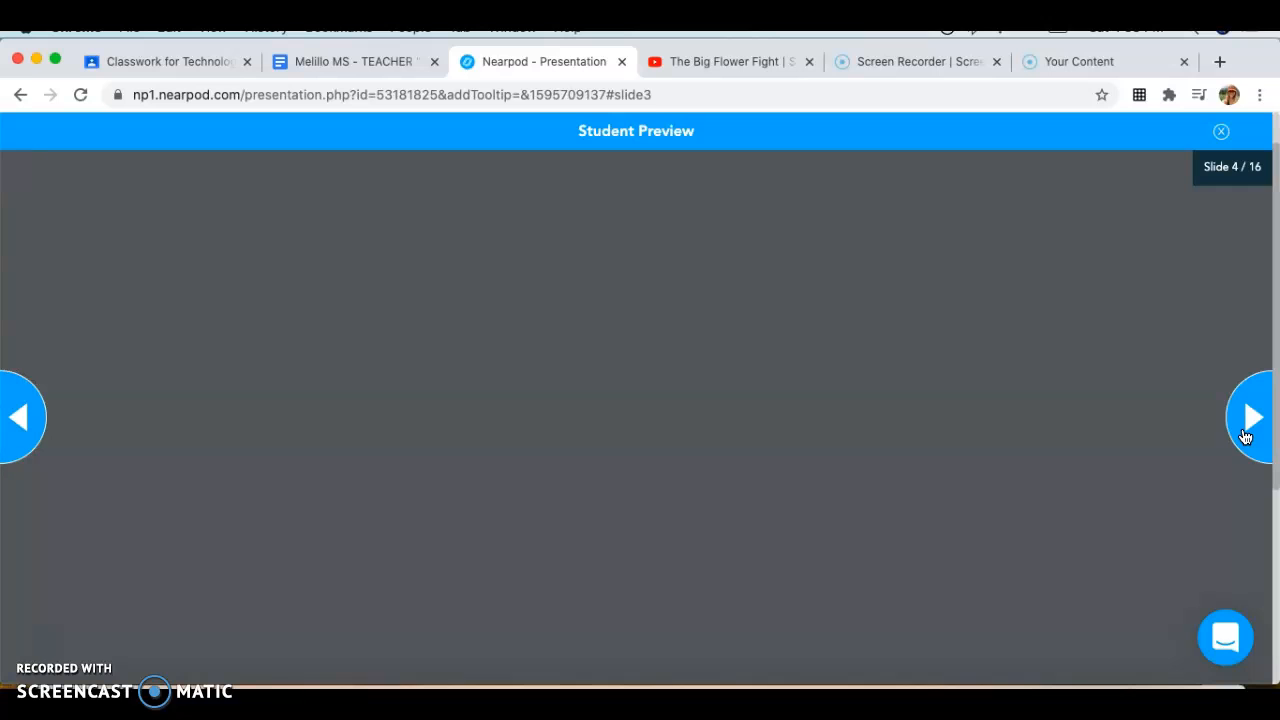
{"action": "scroll", "coordinate": [833, 456], "scroll_direction": "down", "scroll_amount": 5}
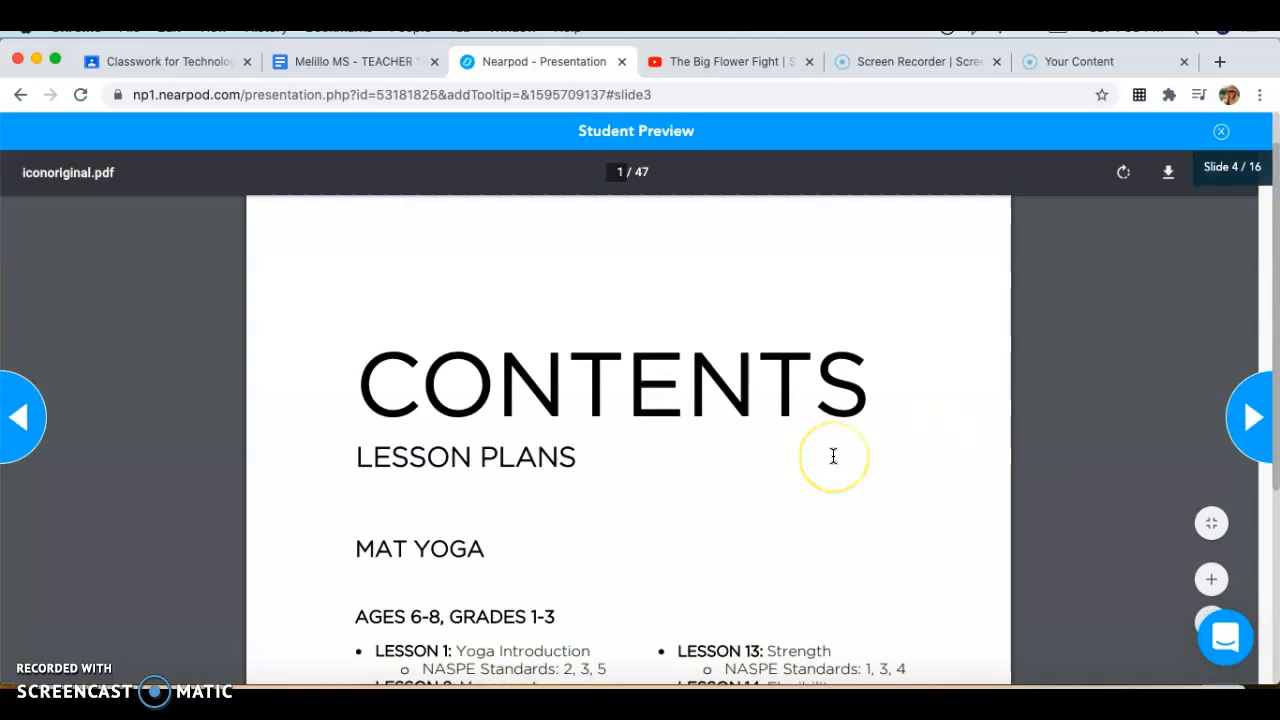
{"action": "scroll", "coordinate": [833, 456], "scroll_direction": "down", "scroll_amount": 1}
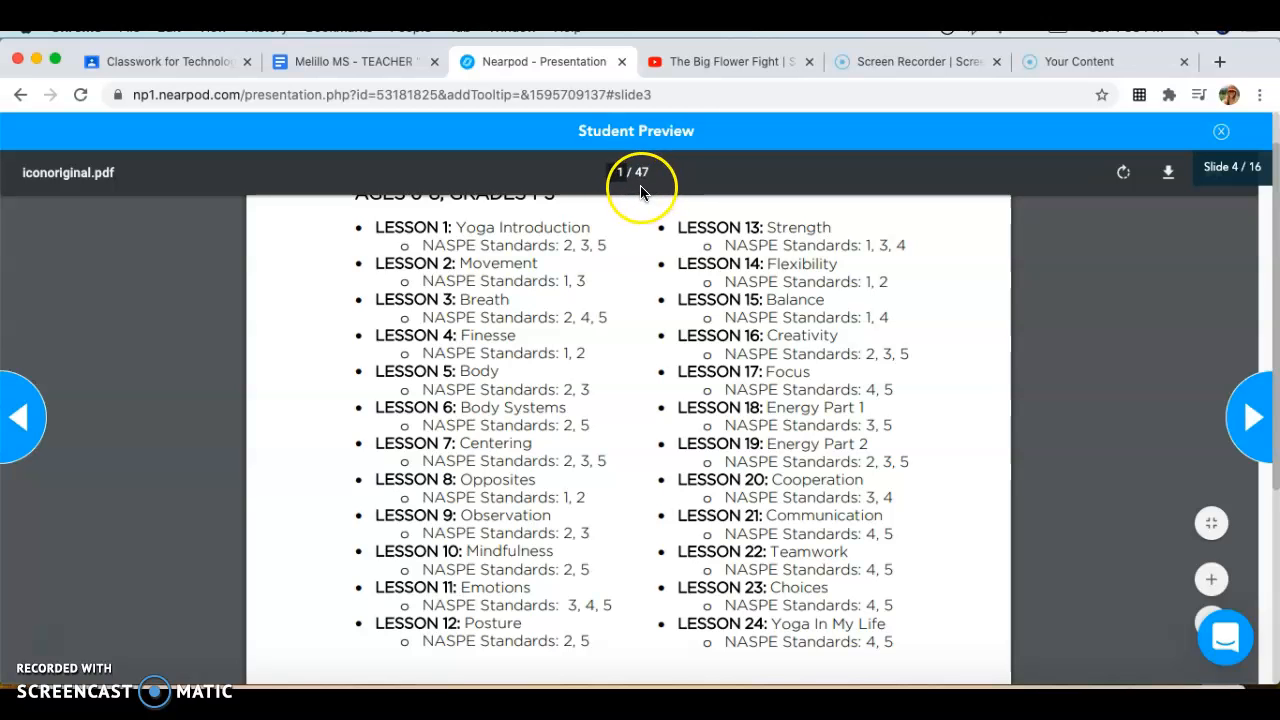
{"action": "scroll", "coordinate": [694, 334], "scroll_direction": "down", "scroll_amount": 15}
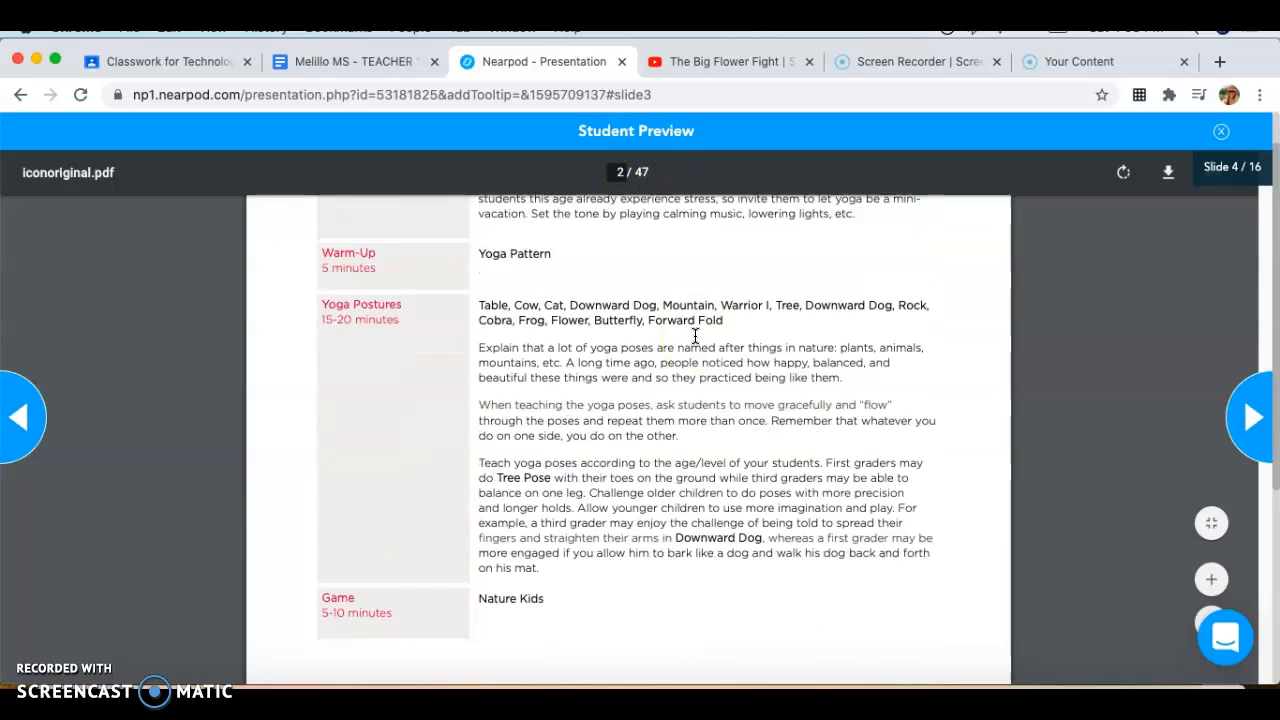
{"action": "scroll", "coordinate": [694, 337], "scroll_direction": "down", "scroll_amount": 20}
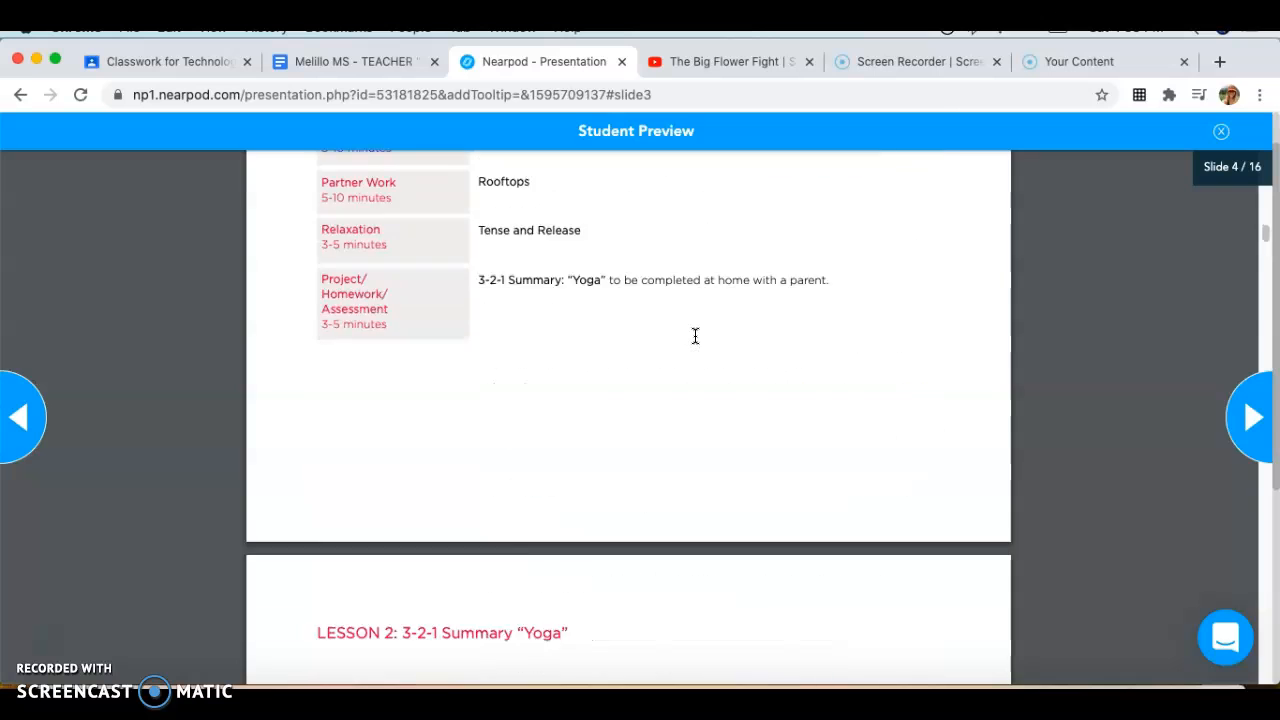
{"action": "scroll", "coordinate": [695, 337], "scroll_direction": "down", "scroll_amount": 15}
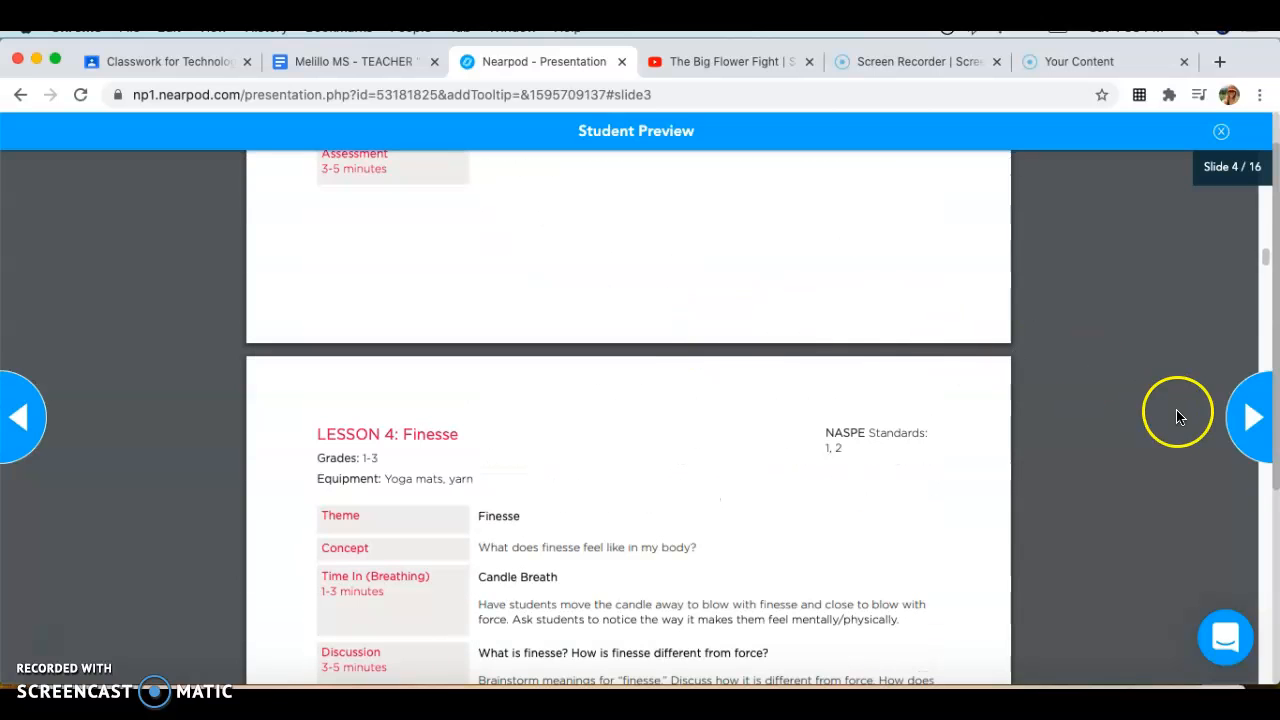
Advance the student preview through slides 5 to 7 of the grades 4-5 lesson plans and close the preview
{"action": "left_click", "coordinate": [1246, 419]}
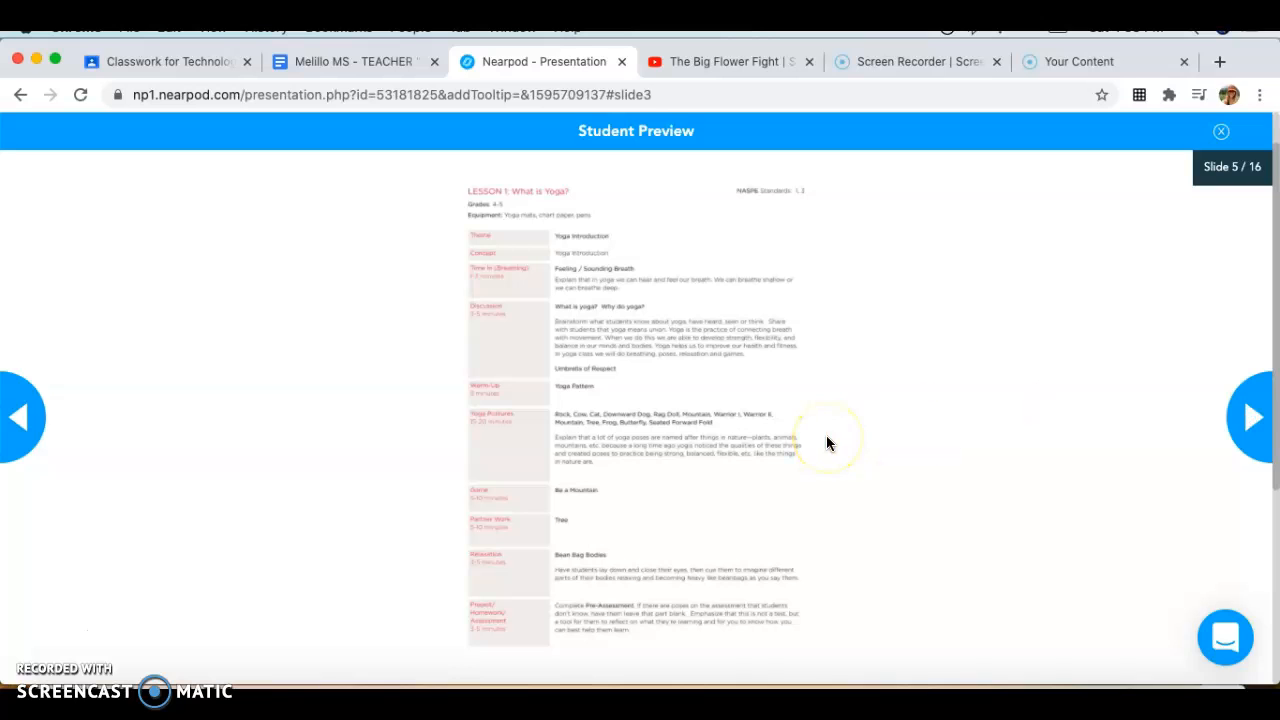
{"action": "left_click", "coordinate": [1250, 428]}
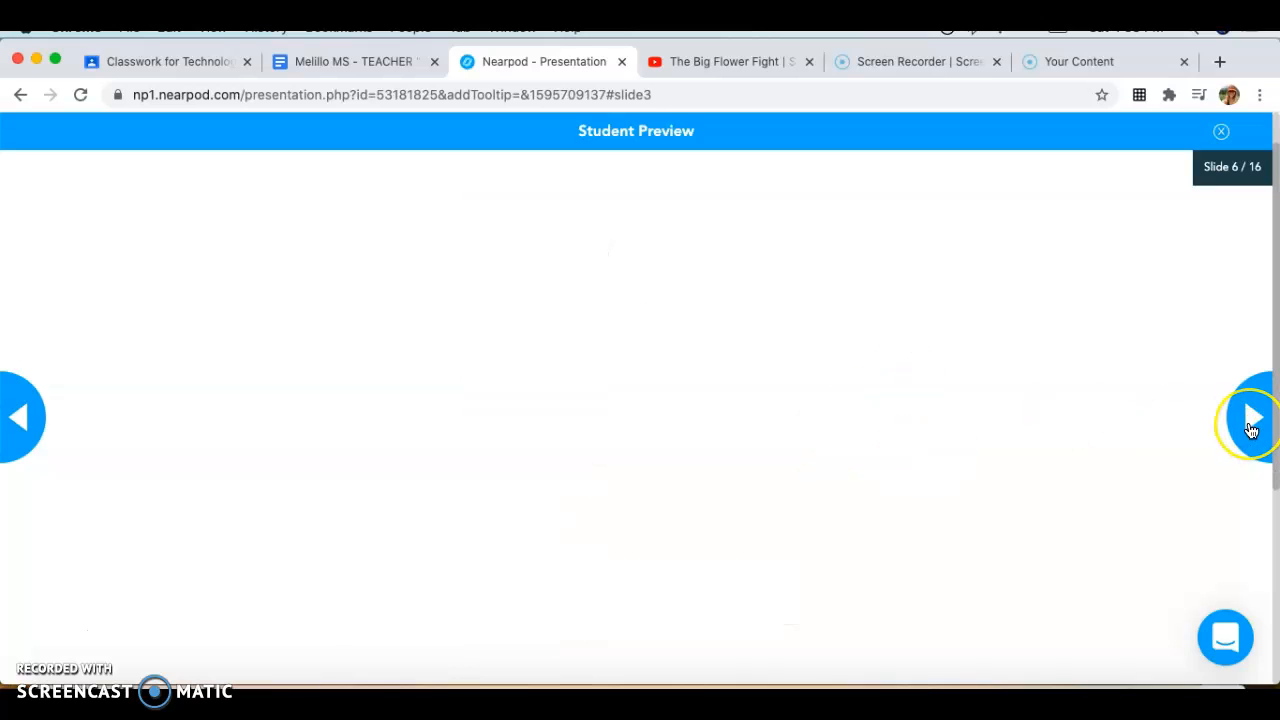
{"action": "left_click", "coordinate": [1250, 428]}
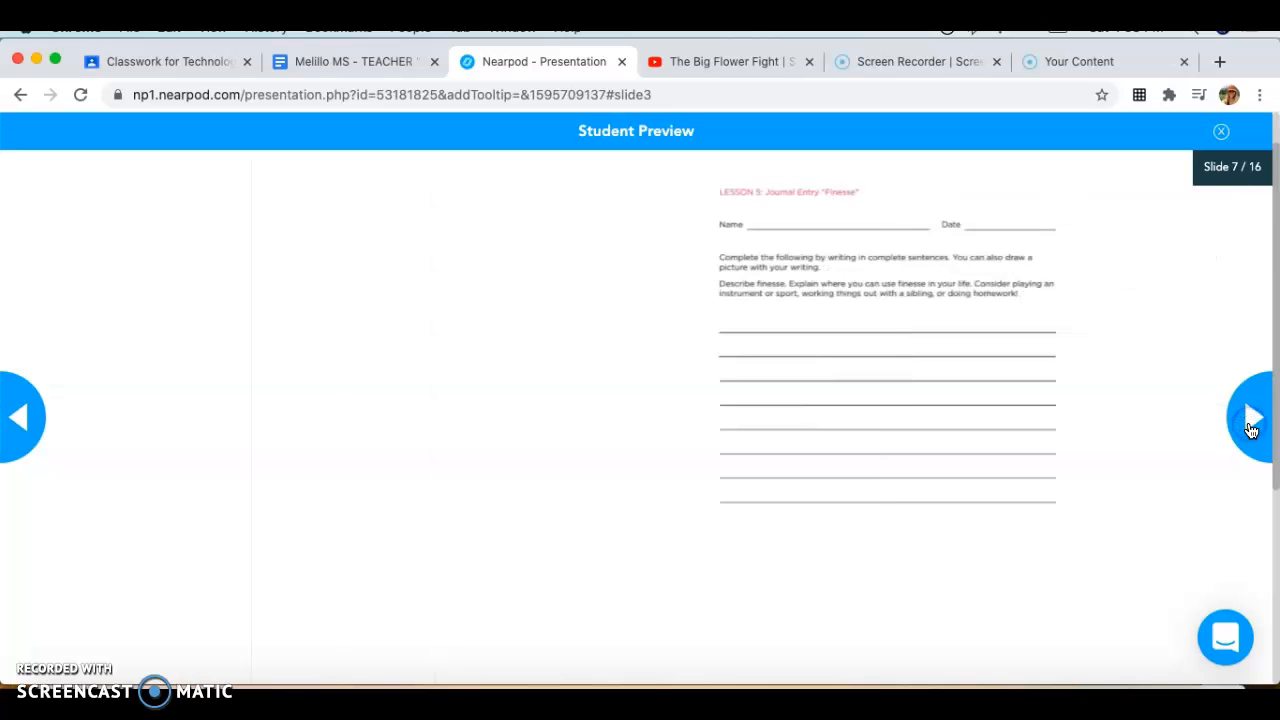
{"action": "left_click", "coordinate": [1222, 133]}
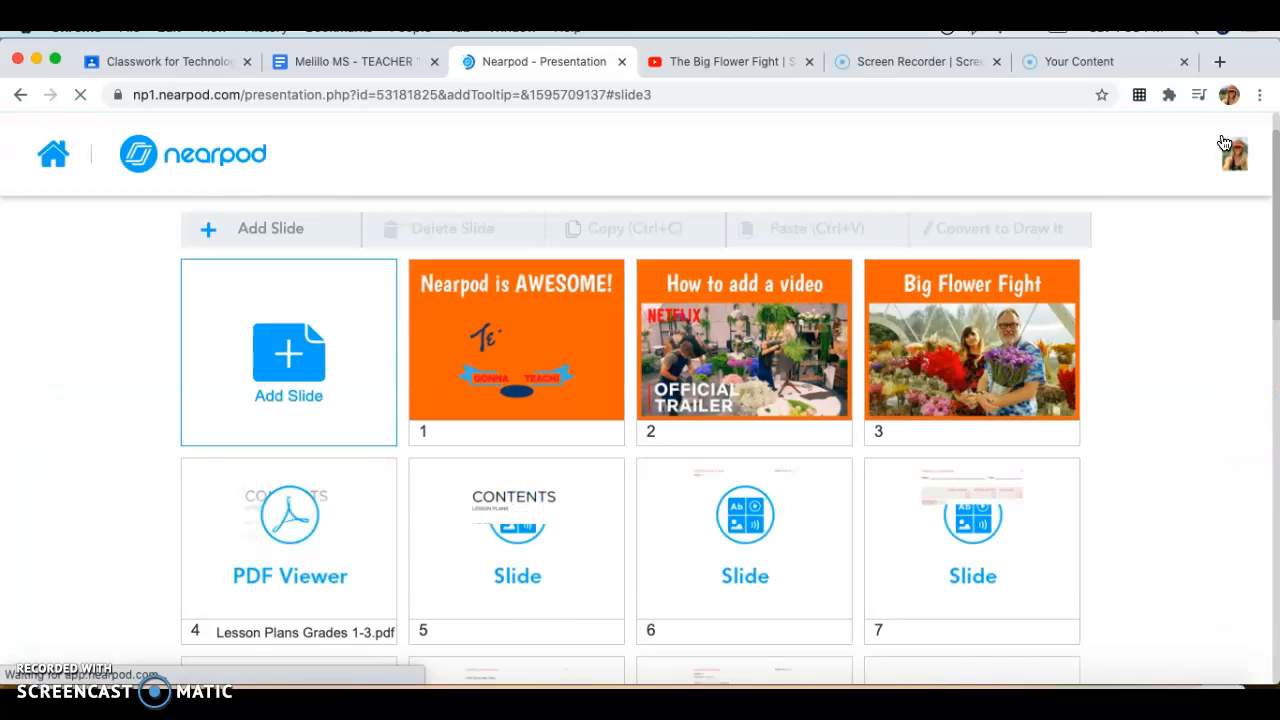
Move the Contents slide one position further along, and swap it back with the lesson-plan slide to restore their order
{"action": "scroll", "coordinate": [1127, 443], "scroll_direction": "down", "scroll_amount": 5}
{"action": "scroll", "coordinate": [1126, 440], "scroll_direction": "down", "scroll_amount": 20}
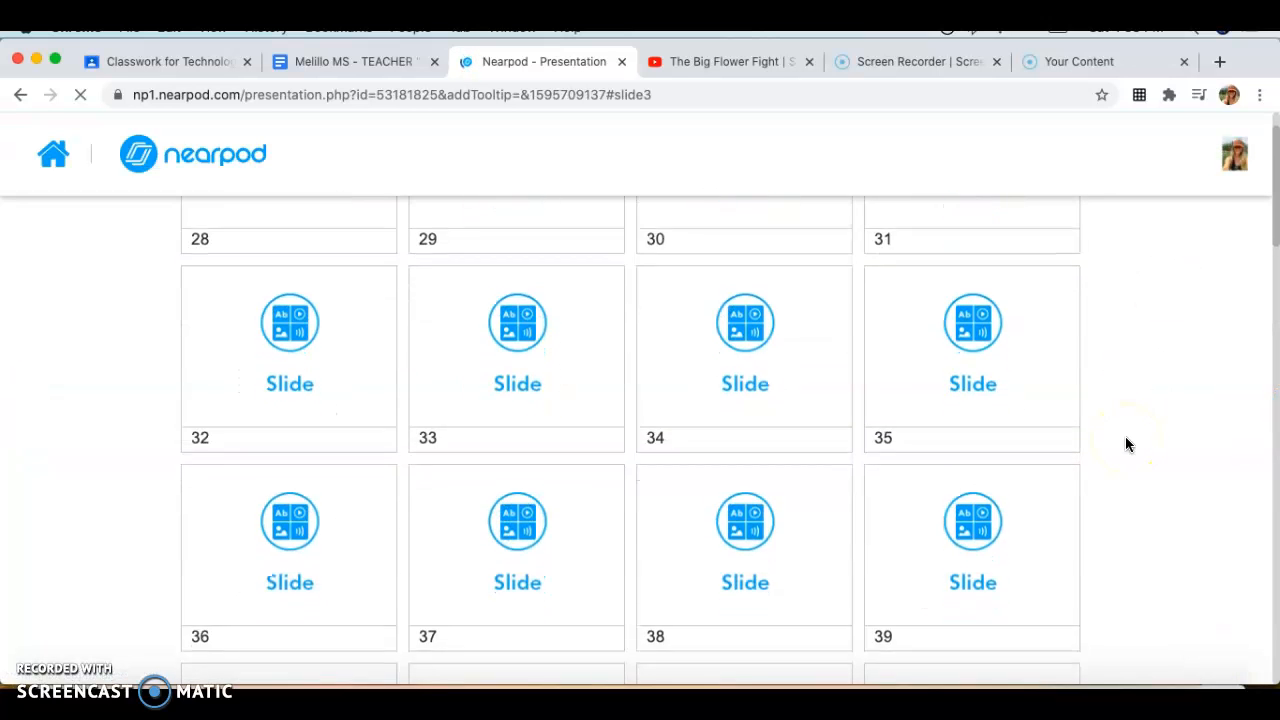
{"action": "scroll", "coordinate": [1125, 444], "scroll_direction": "down", "scroll_amount": 10}
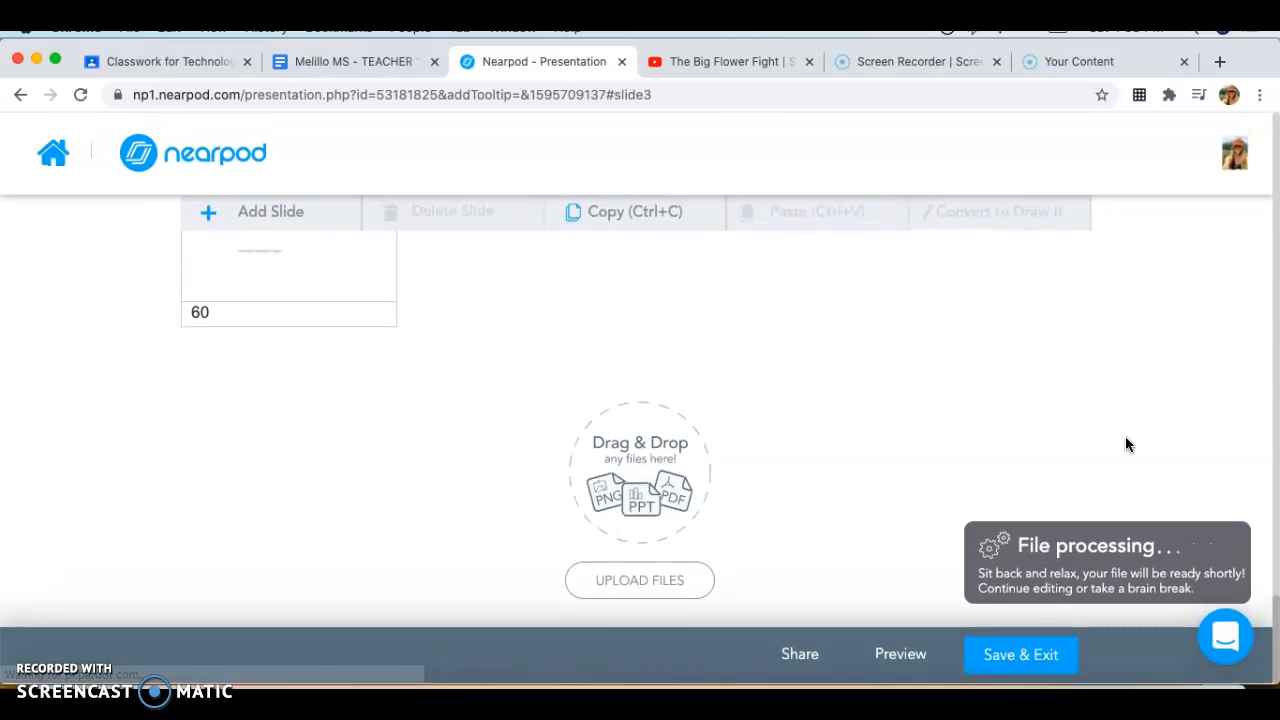
{"action": "scroll", "coordinate": [384, 353], "scroll_direction": "up", "scroll_amount": 15}
{"action": "scroll", "coordinate": [384, 353], "scroll_direction": "up", "scroll_amount": 15}
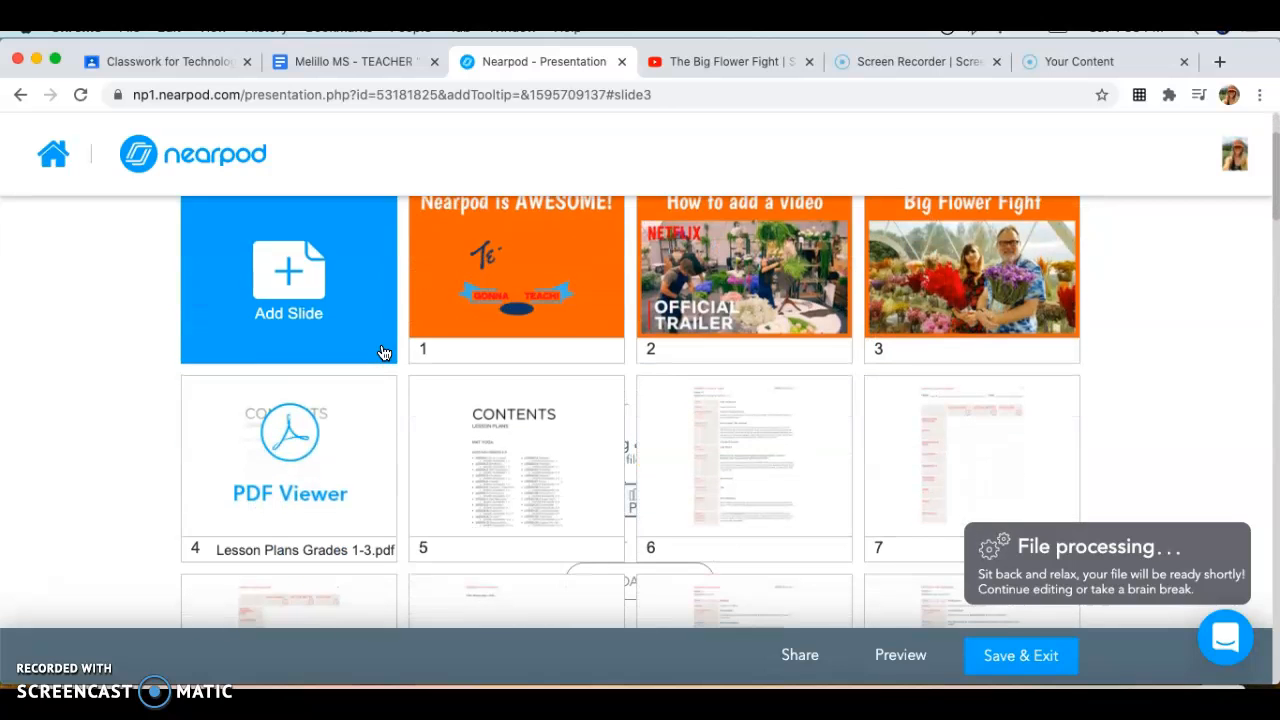
{"action": "left_click_drag", "start_coordinate": [494, 477], "coordinate": [782, 470]}
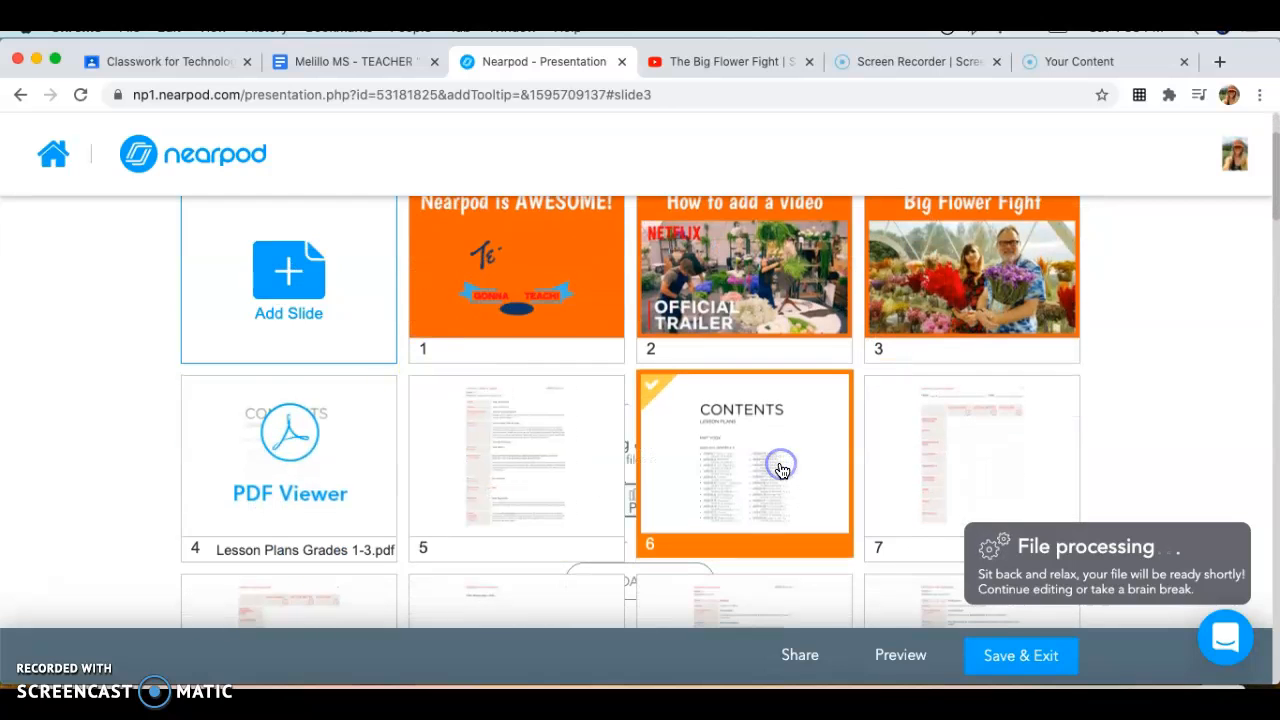
{"action": "left_click_drag", "start_coordinate": [532, 457], "coordinate": [711, 462]}
Delete the Contents slide that follows the PDF Viewer slide from the lesson
{"action": "right_click", "coordinate": [517, 467]}
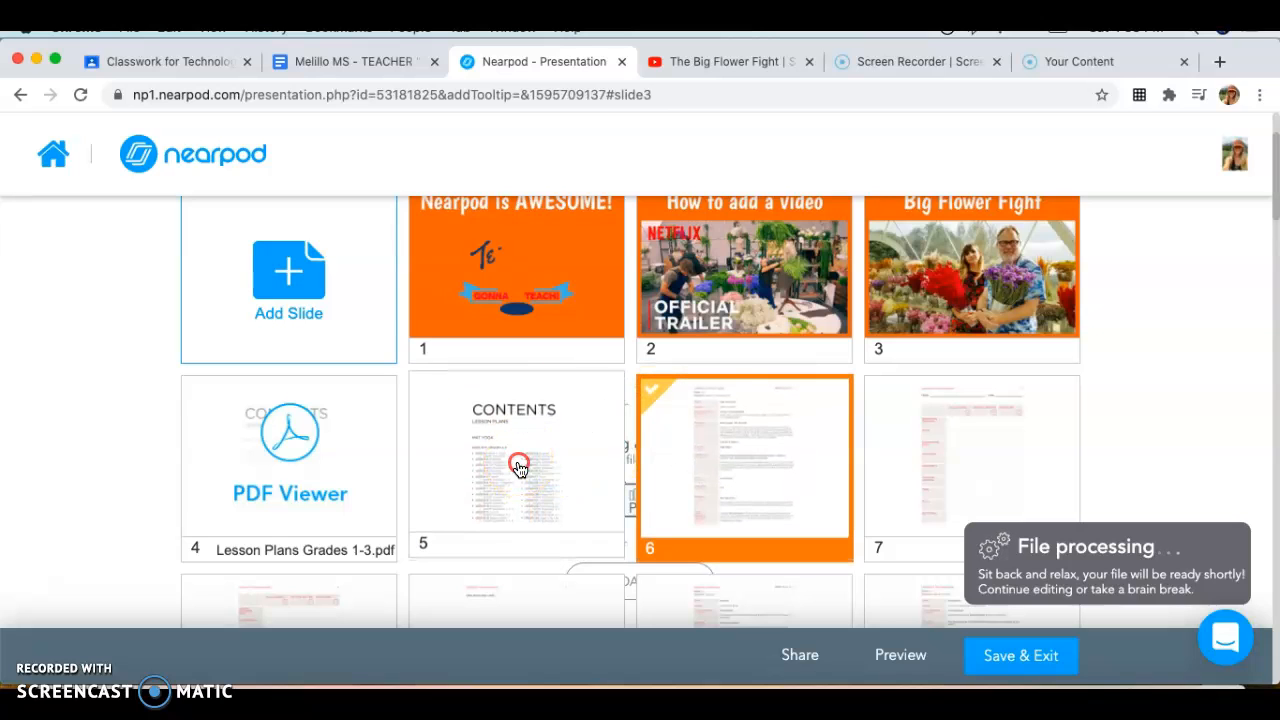
{"action": "left_click", "coordinate": [592, 530]}
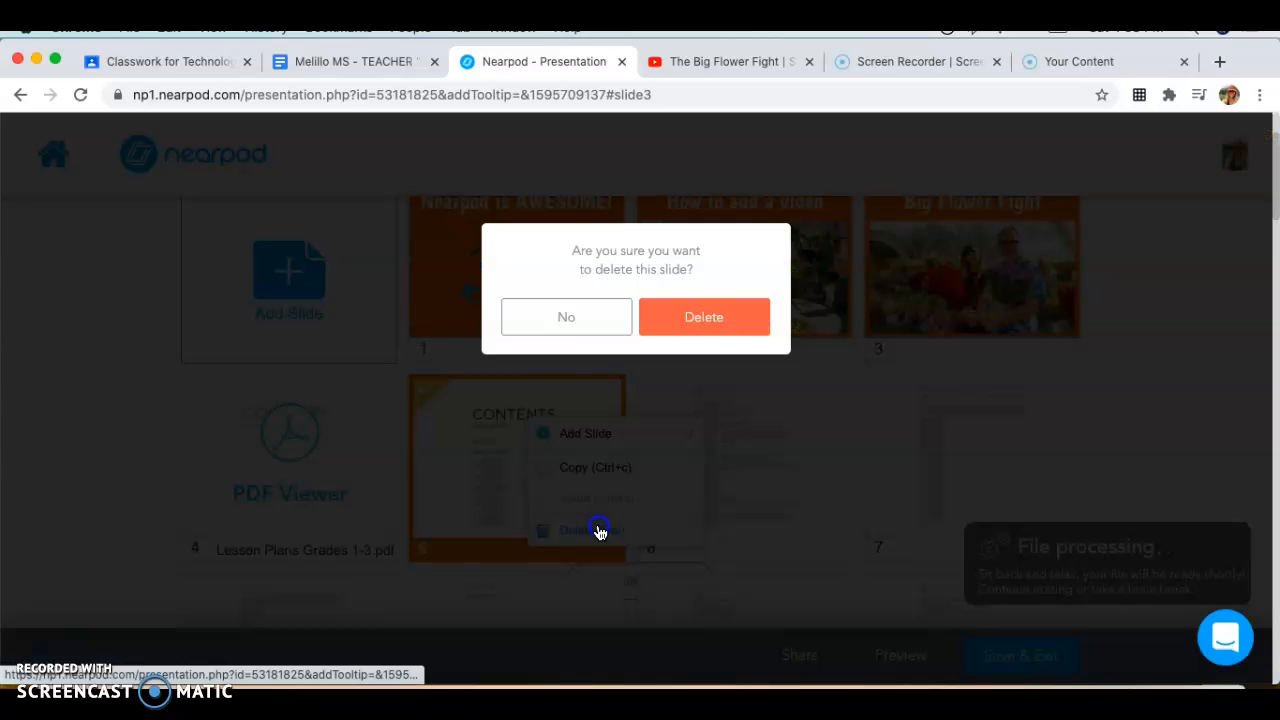
{"action": "left_click", "coordinate": [697, 317]}
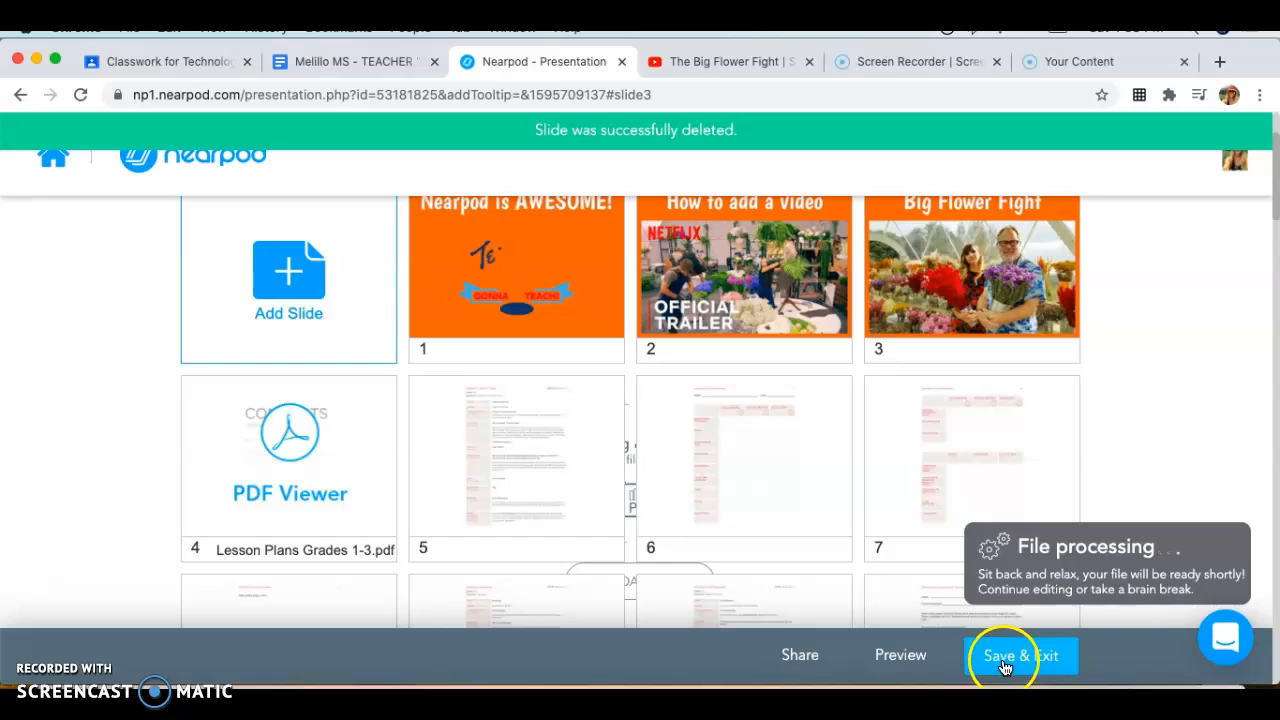
Save the lesson and exit to My Library while the uploaded file is still processing
{"action": "left_click", "coordinate": [1005, 667]}
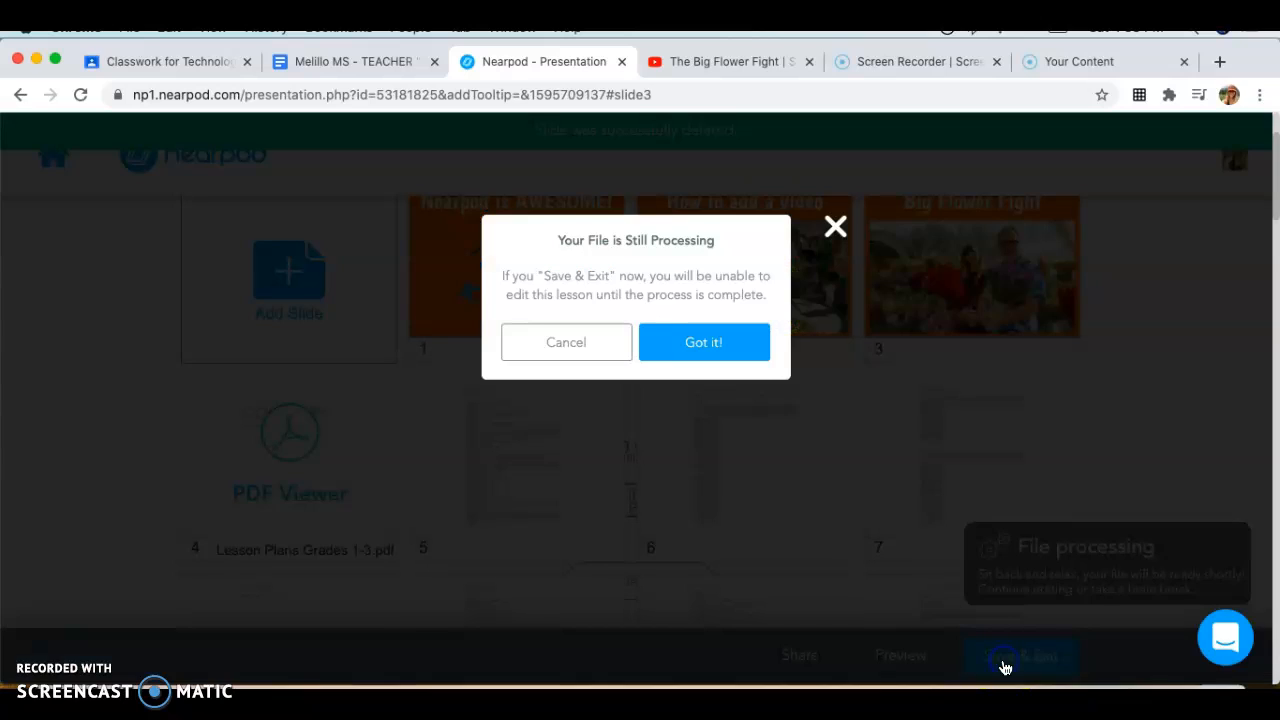
{"action": "left_click", "coordinate": [704, 343]}
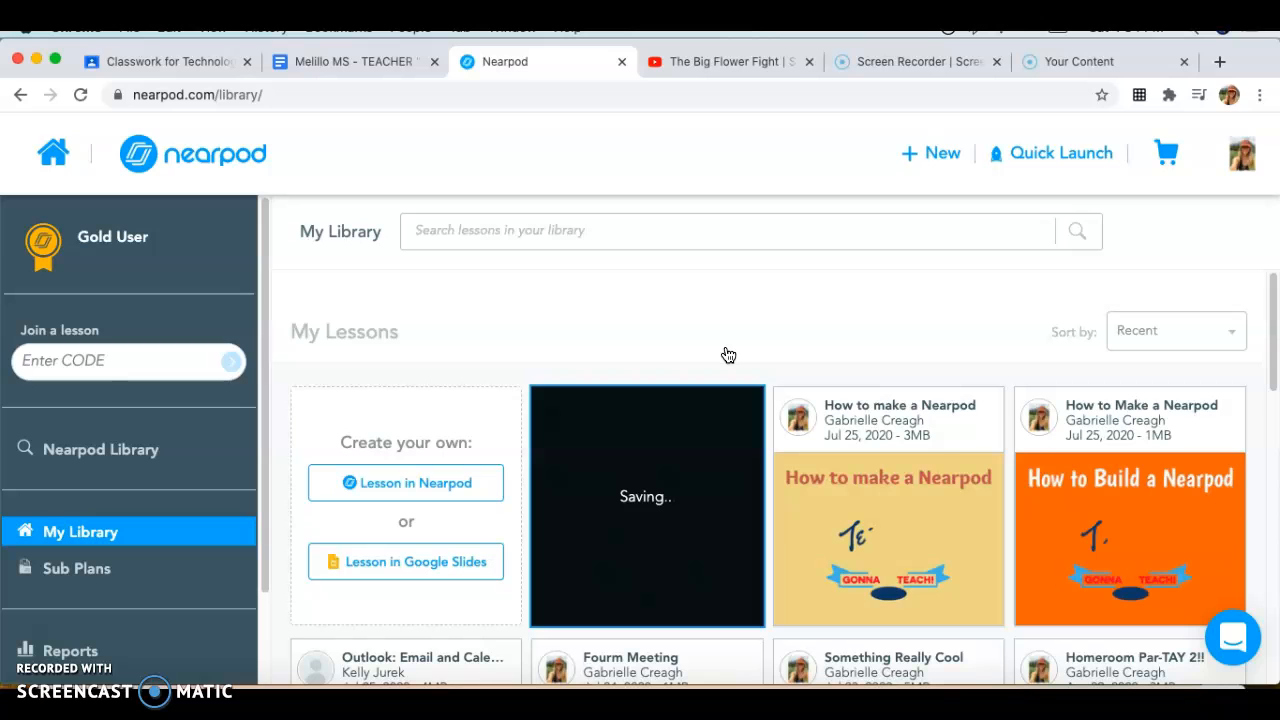
{"action": "scroll", "coordinate": [728, 355], "scroll_direction": "down", "scroll_amount": 1}
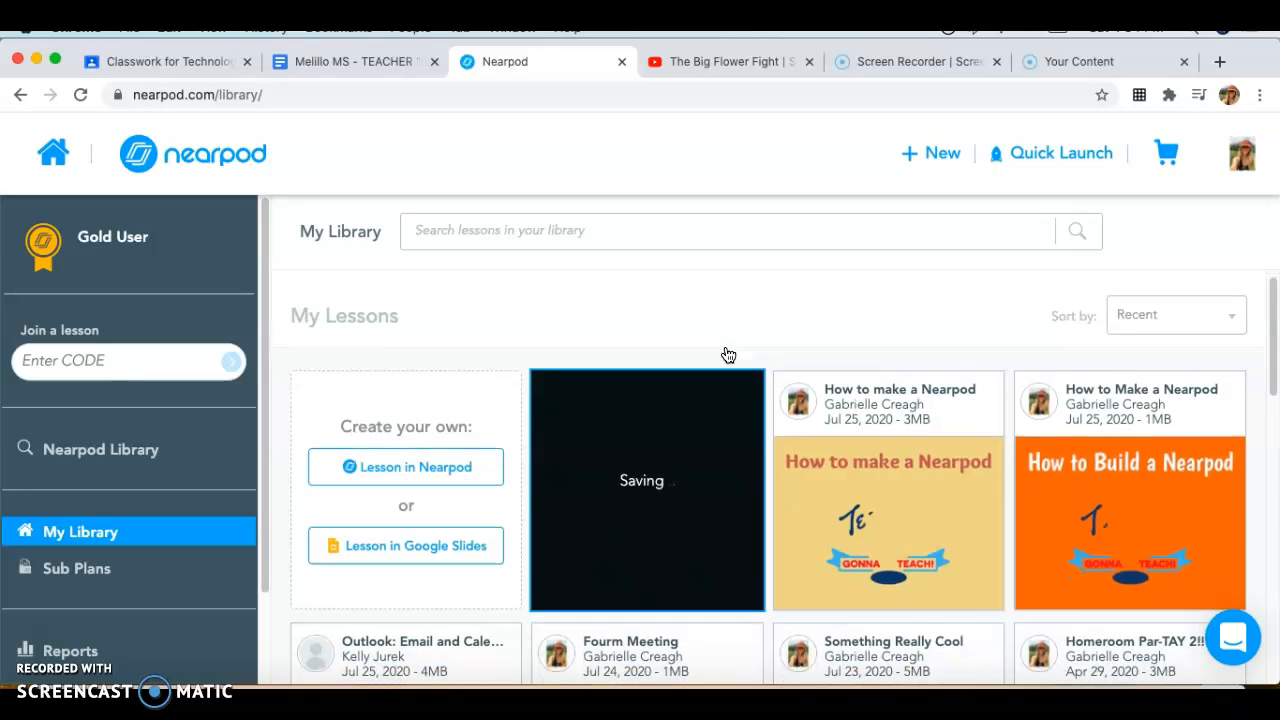